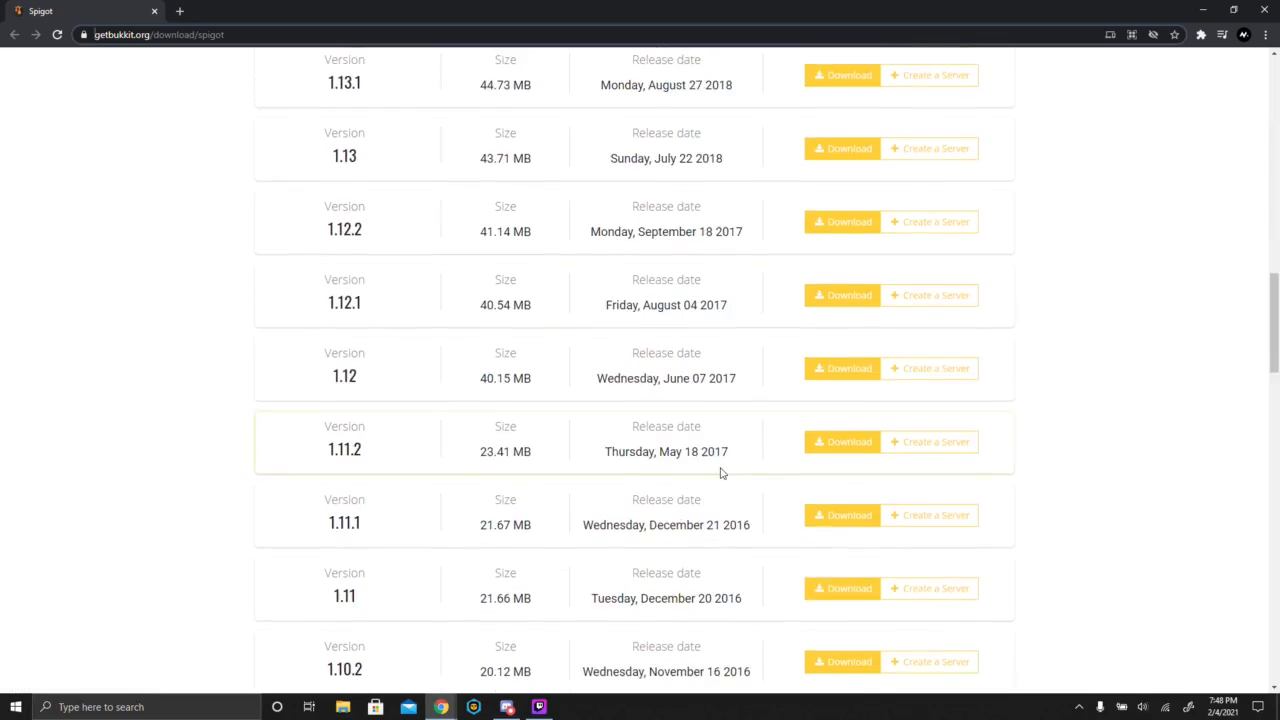
- Find Spigot version 1.16.4 in the version list and download Spigot-1.16.4.jar
scroll(720, 468, up, 20)
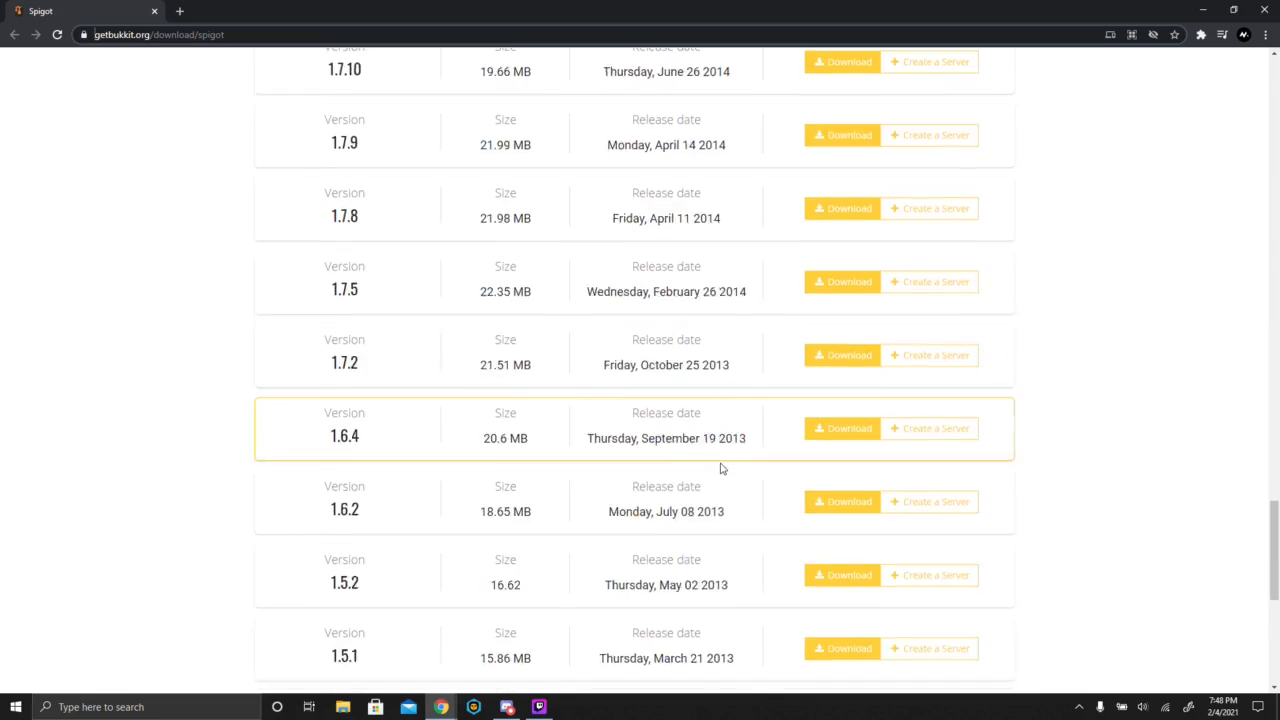
scroll(715, 432, up, 10)
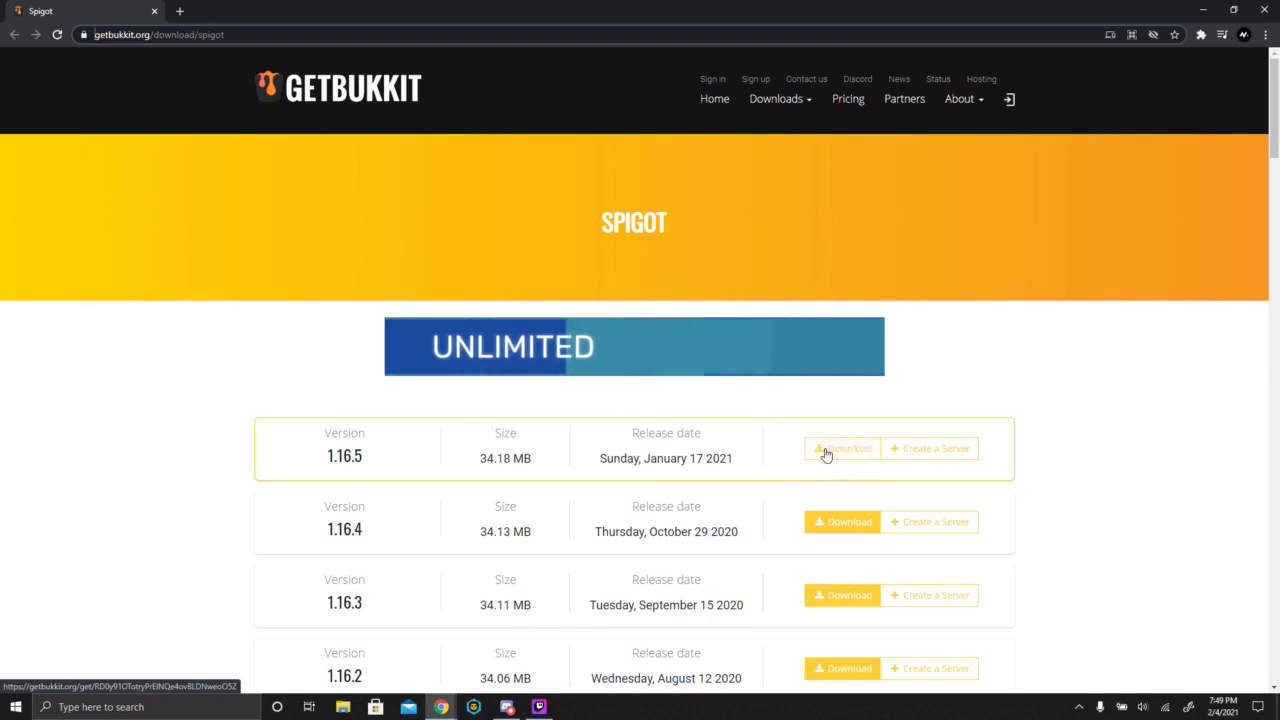
click(865, 532)
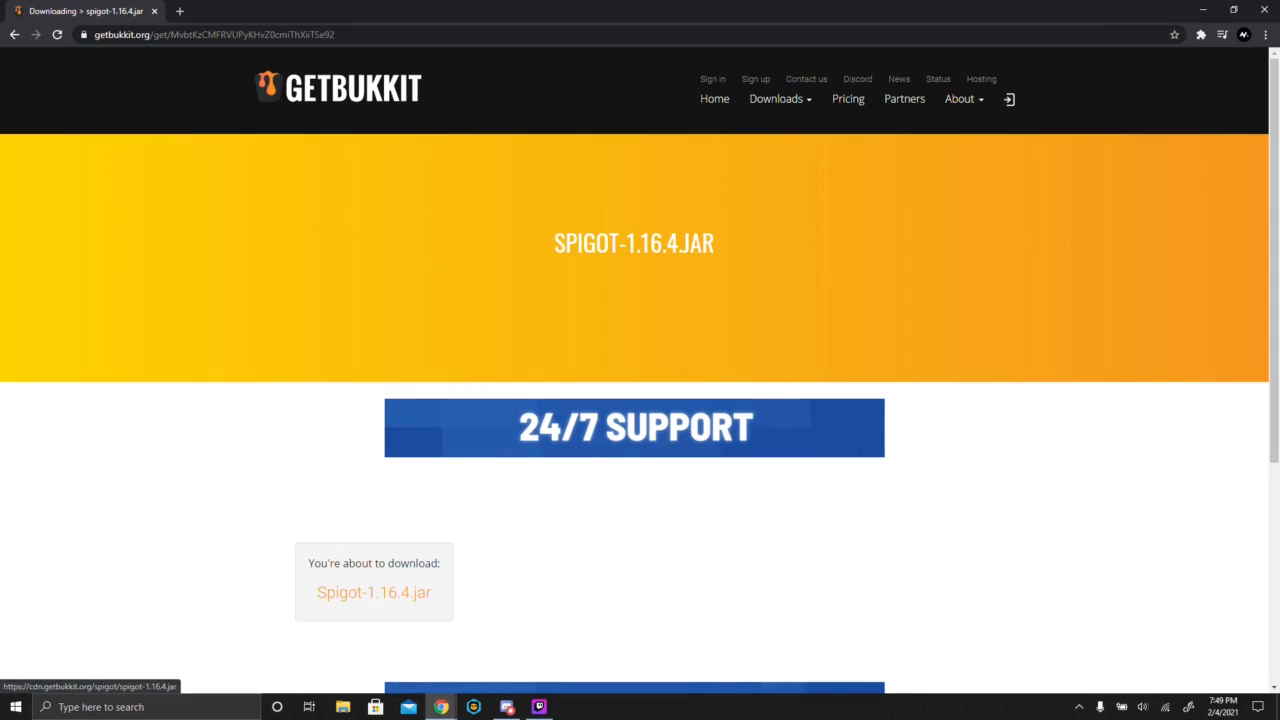
click(363, 597)
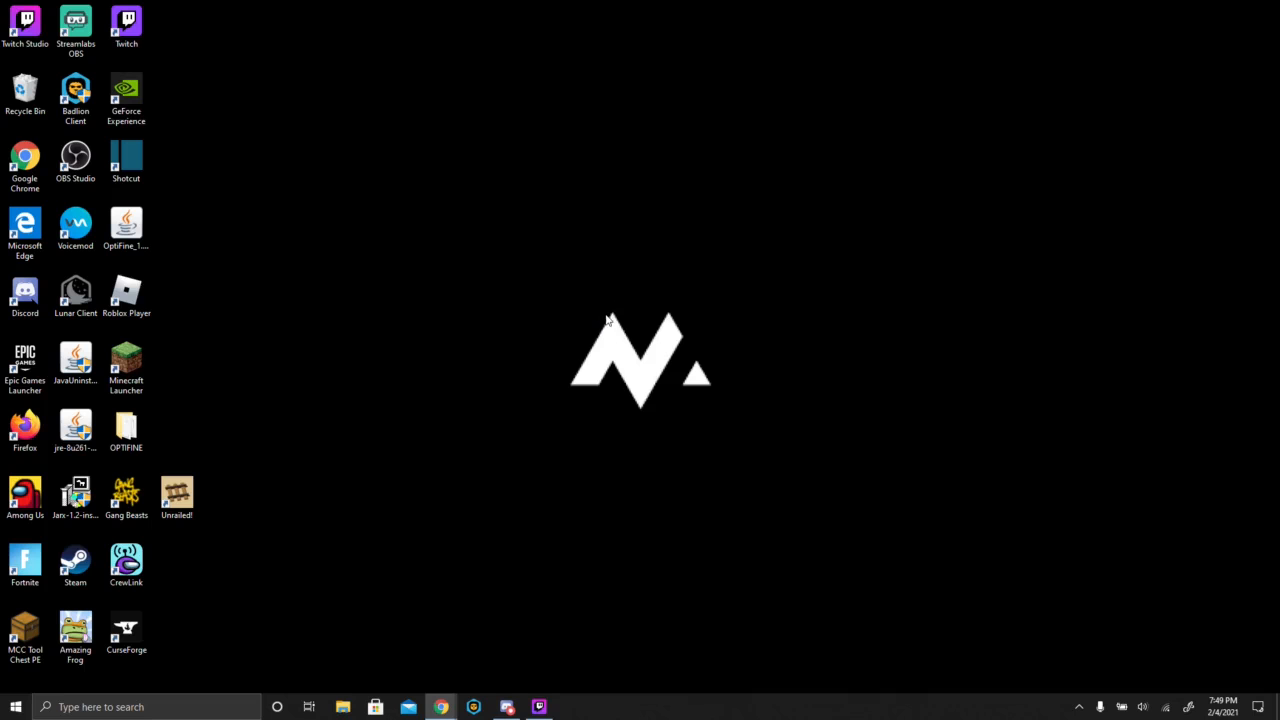
- Create a new folder named Spigot on the desktop
right_click(456, 316)
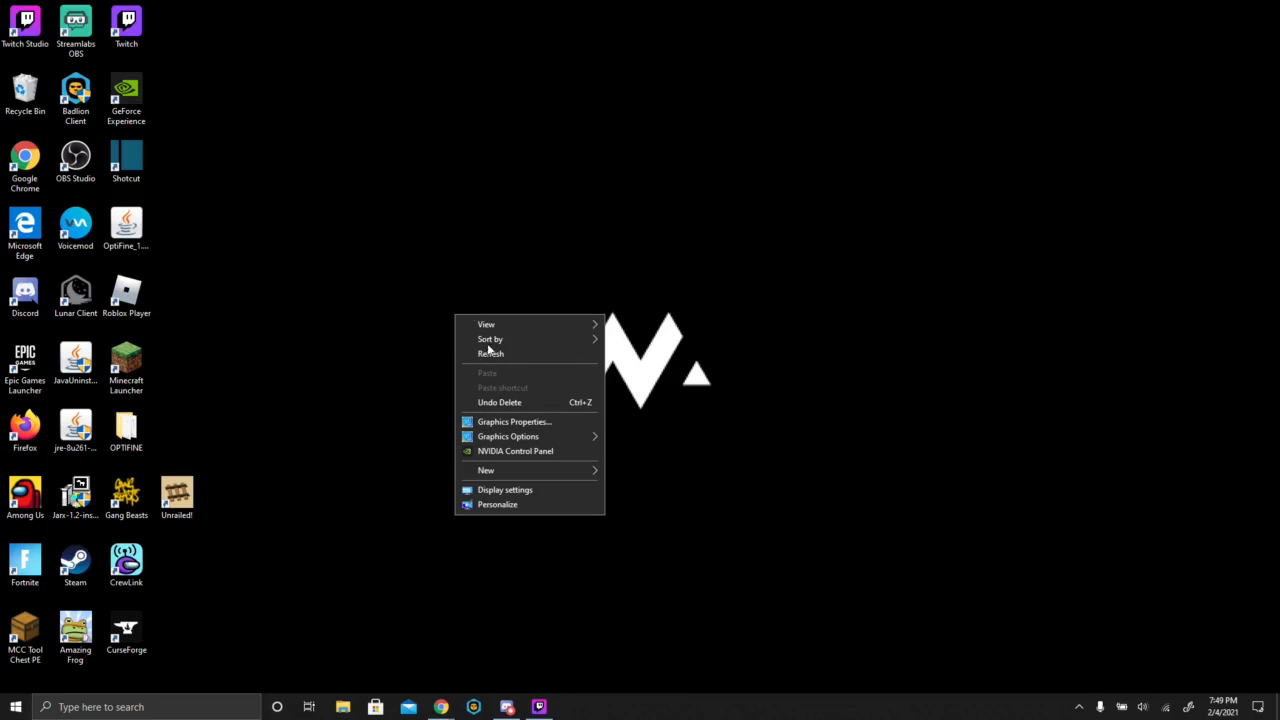
mouse_move(511, 472)
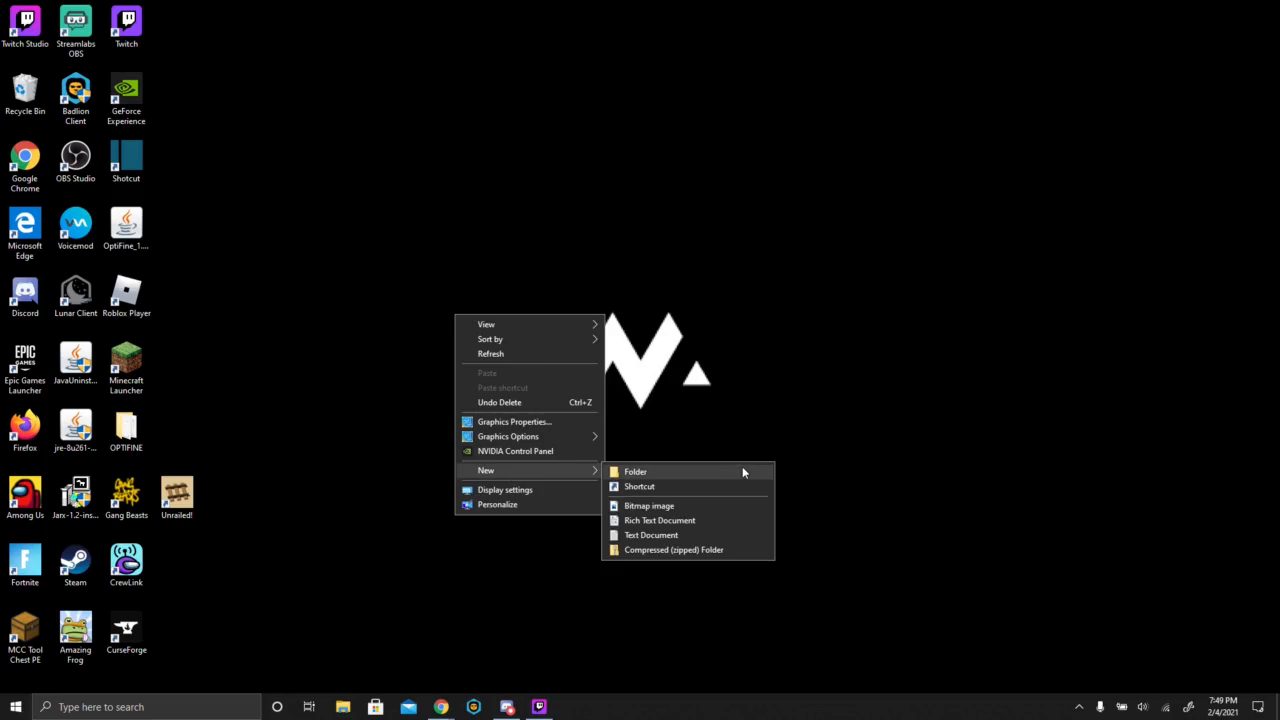
click(742, 468)
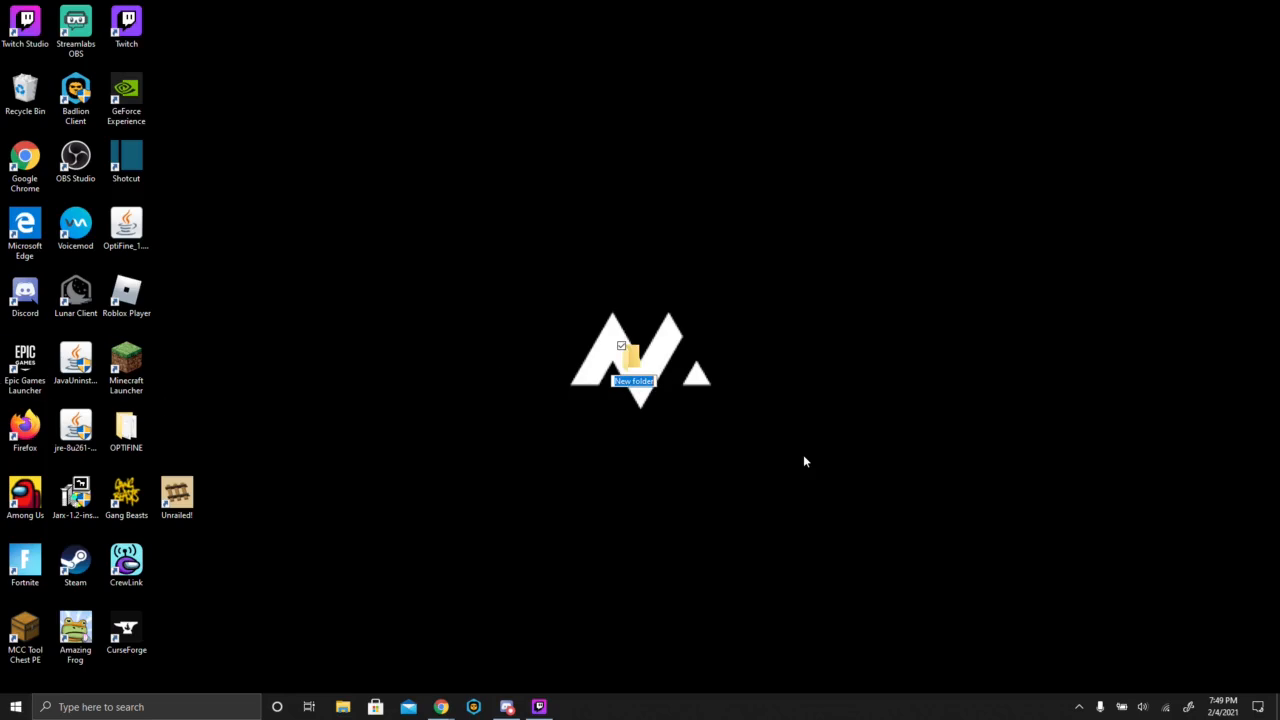
key(BackSpace)
text(S)
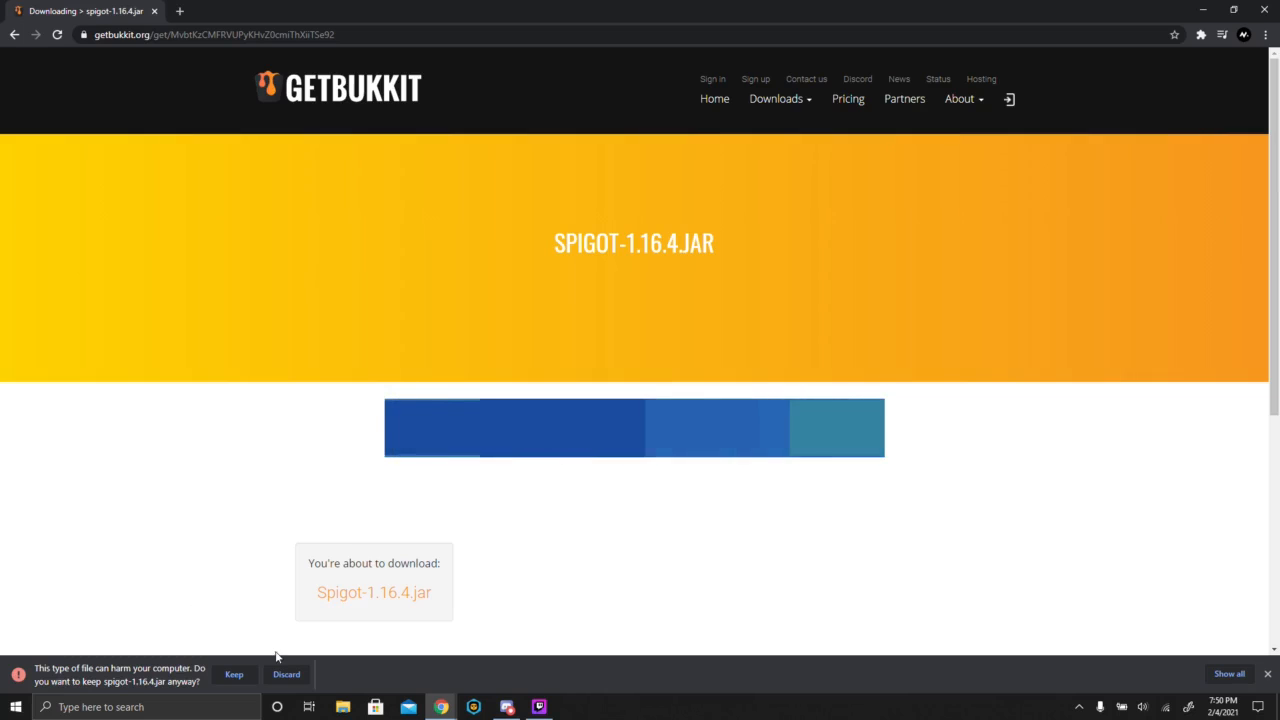
- Keep the downloaded spigot-1.16.4.jar in the browser and place the file on the desktop
click(234, 675)
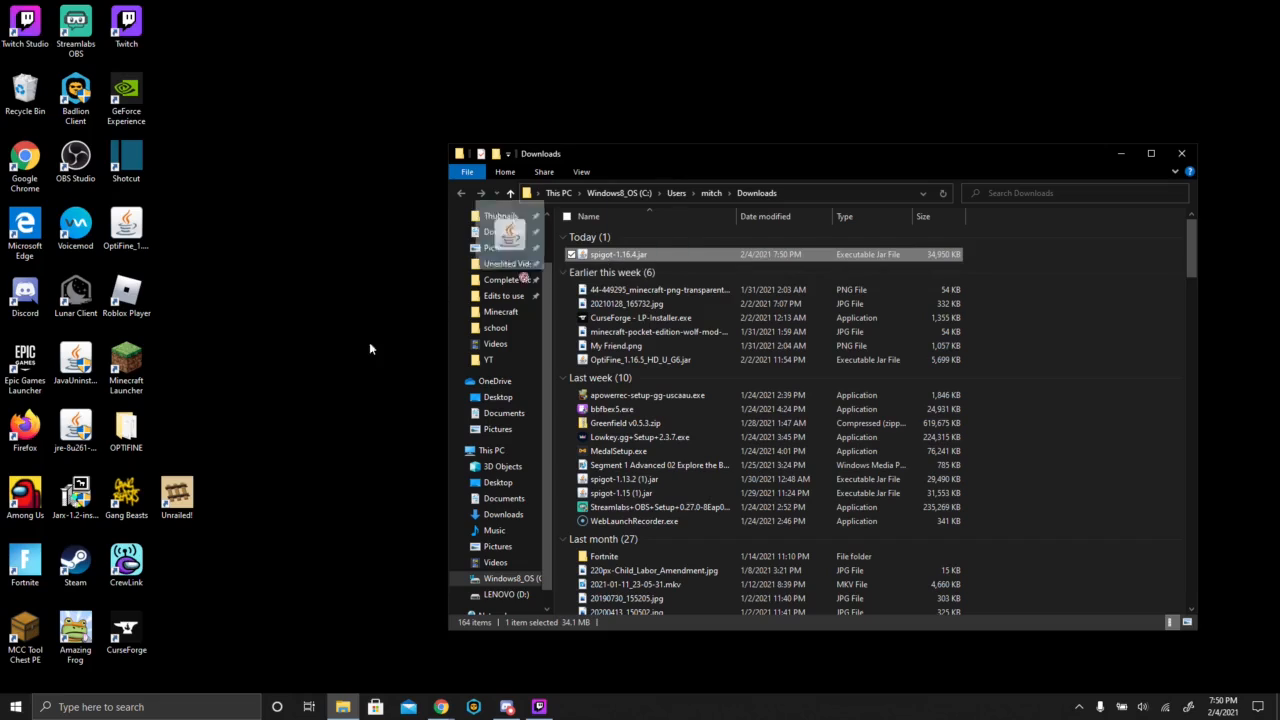
drag(369, 342, 230, 362)
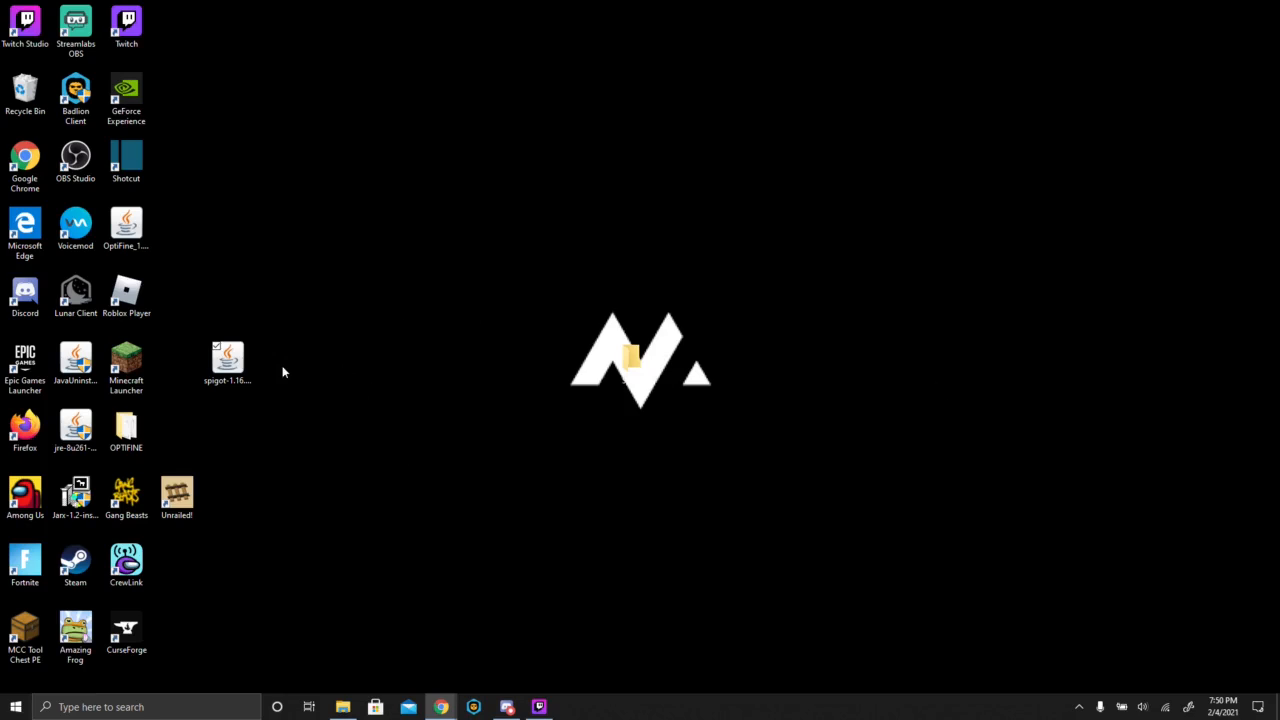
- Rename the downloaded jar file on the desktop as spigot.jar
right_click(230, 366)
click(134, 578)
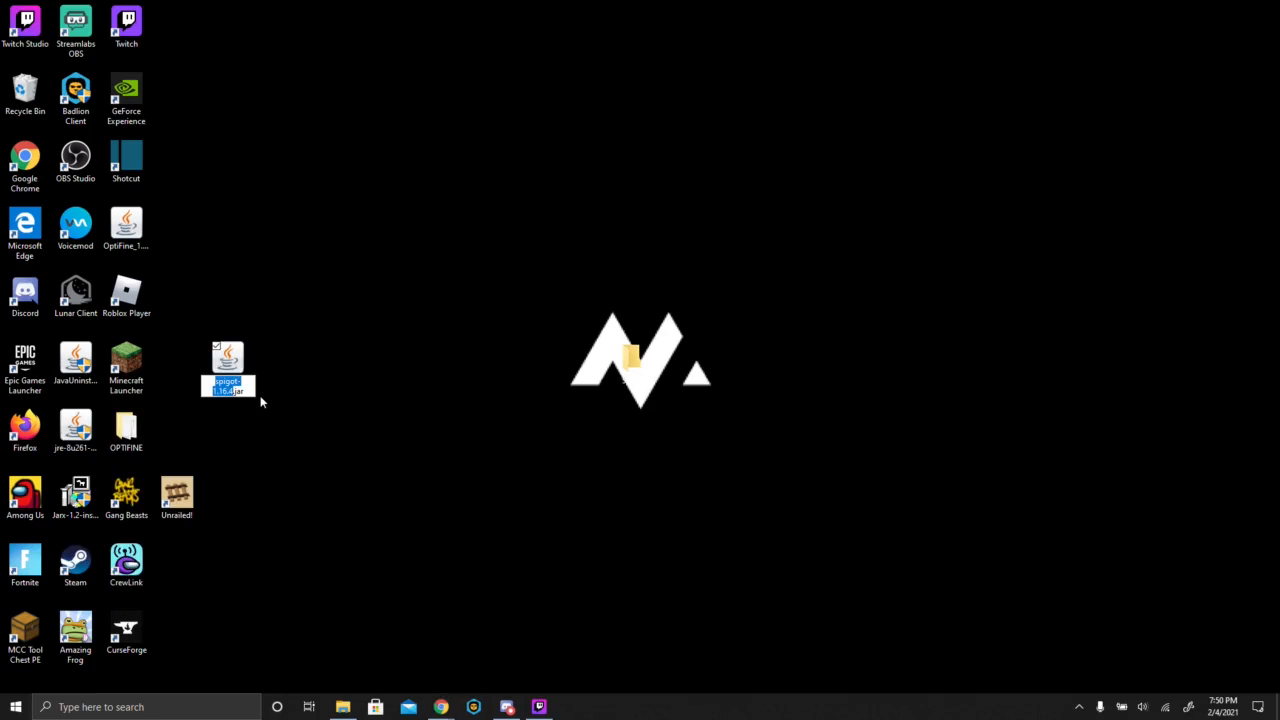
text(Spigot)
key(BackSpace)
key(BackSpace)
key(BackSpace)
key(BackSpace)
key(BackSpace)
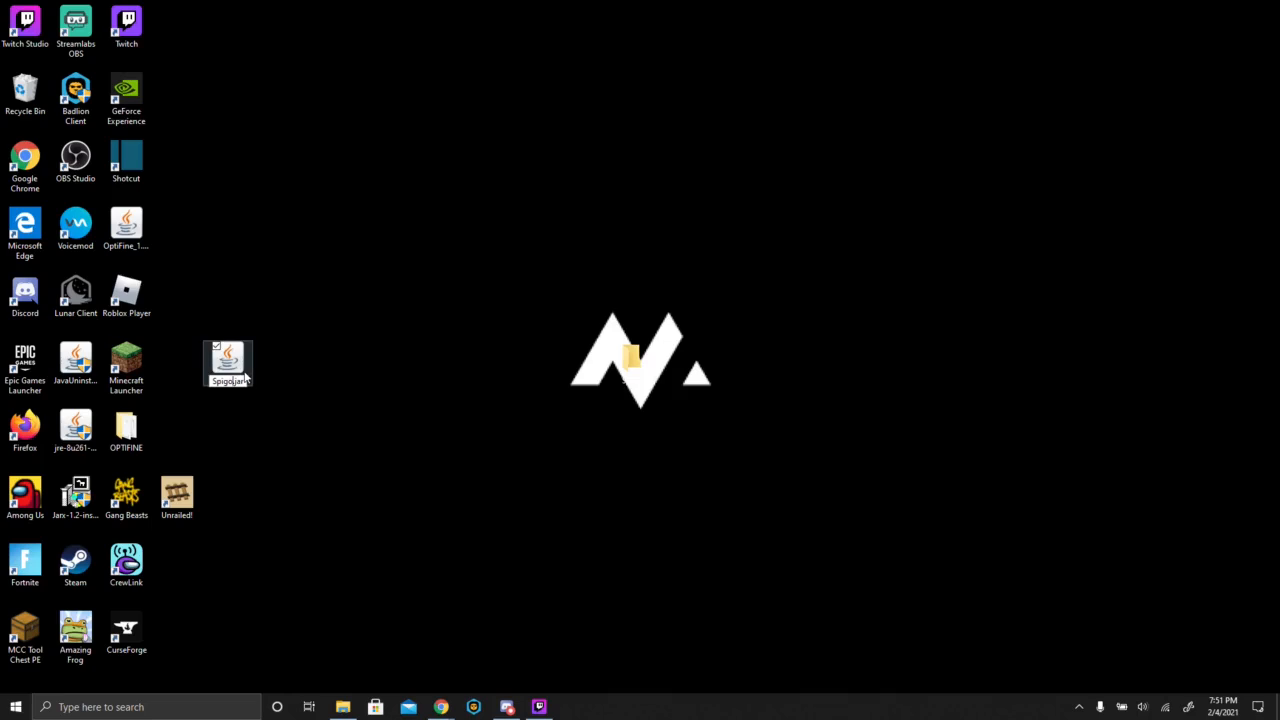
key(BackSpace)
text(spigot)
key(Return)
- Move spigot.jar into the Spigot folder and open that folder
drag(230, 354, 637, 350)
double_click(640, 360)
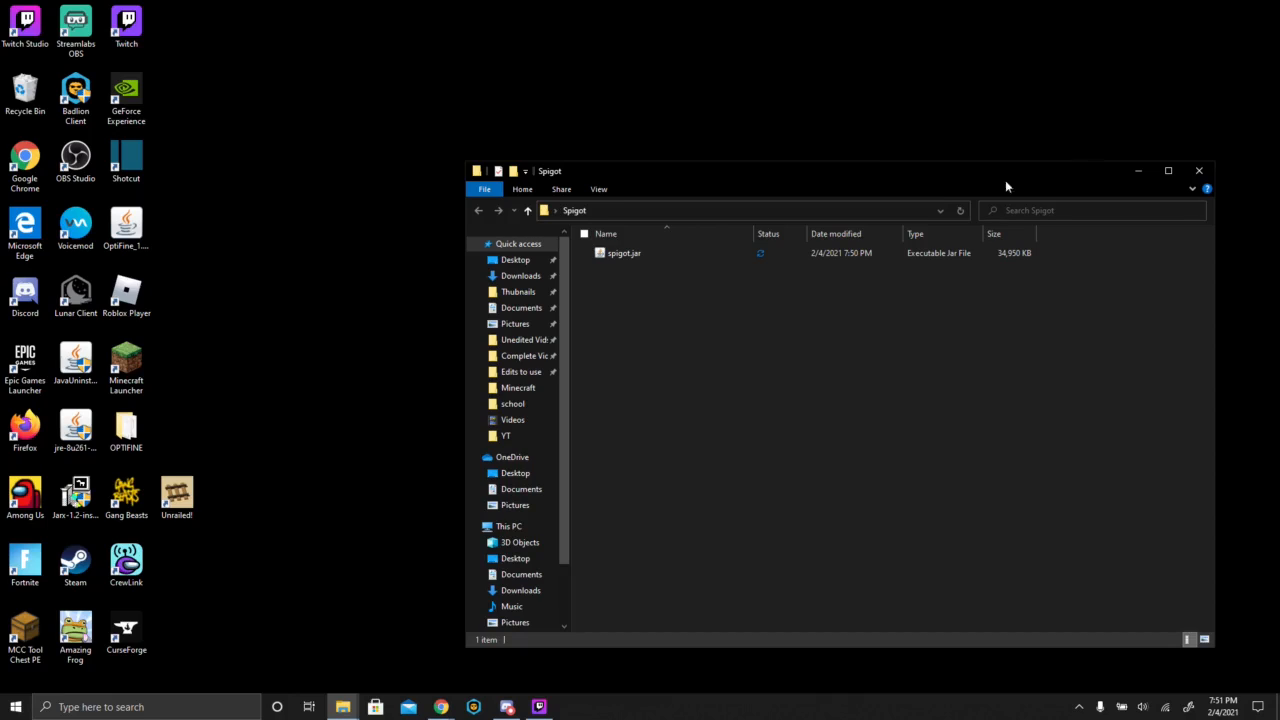
drag(947, 171, 1009, 376)
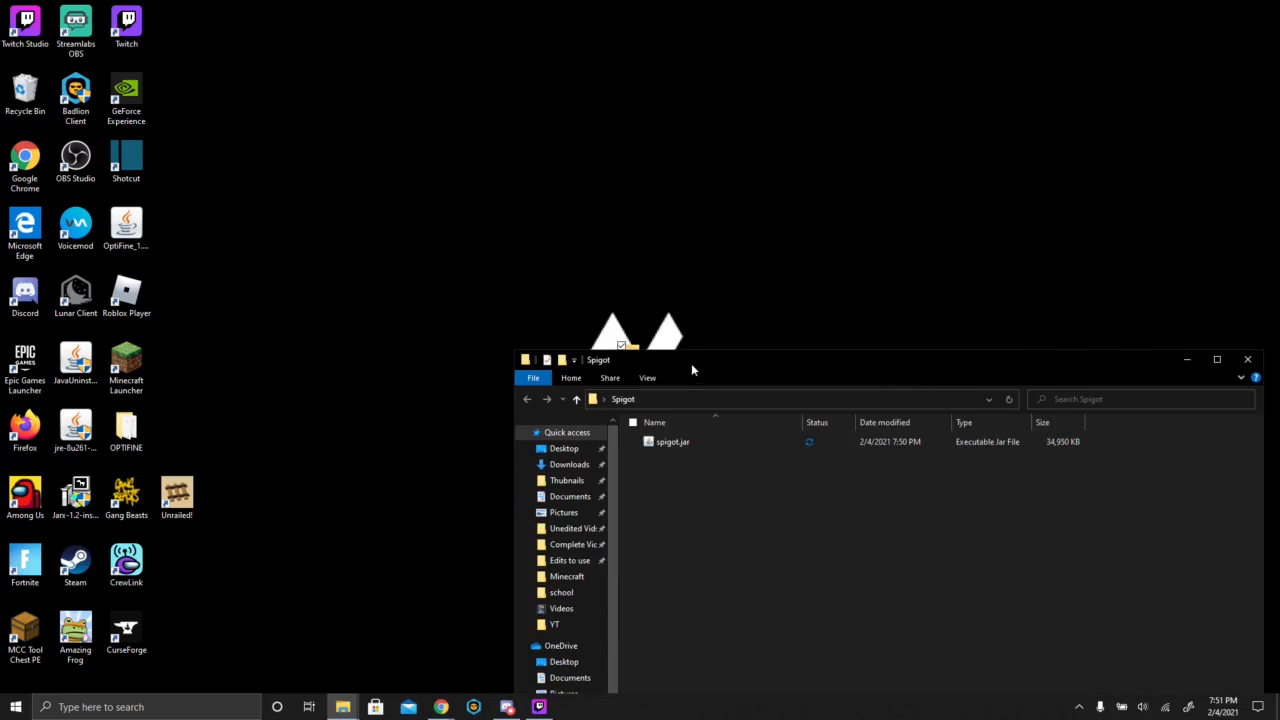
drag(692, 370, 687, 402)
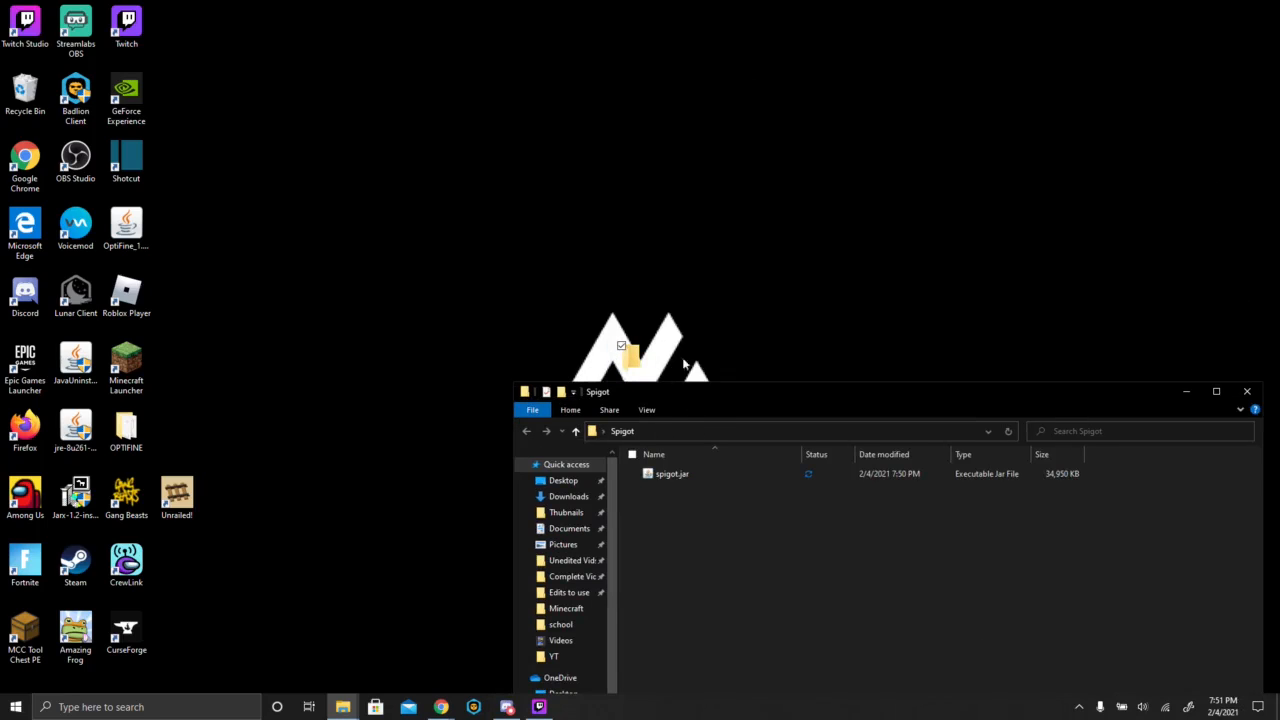
drag(682, 357, 506, 140)
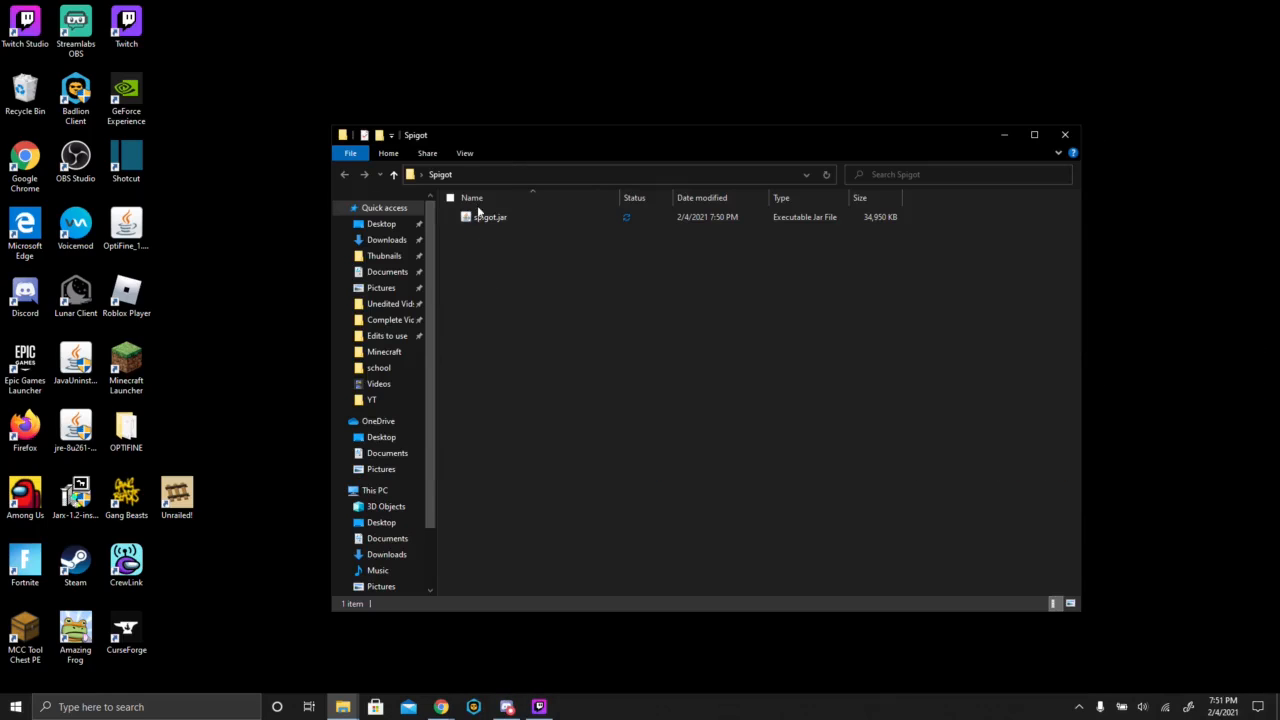
- Create a new text document in the Spigot folder, keeping its default name
right_click(574, 290)
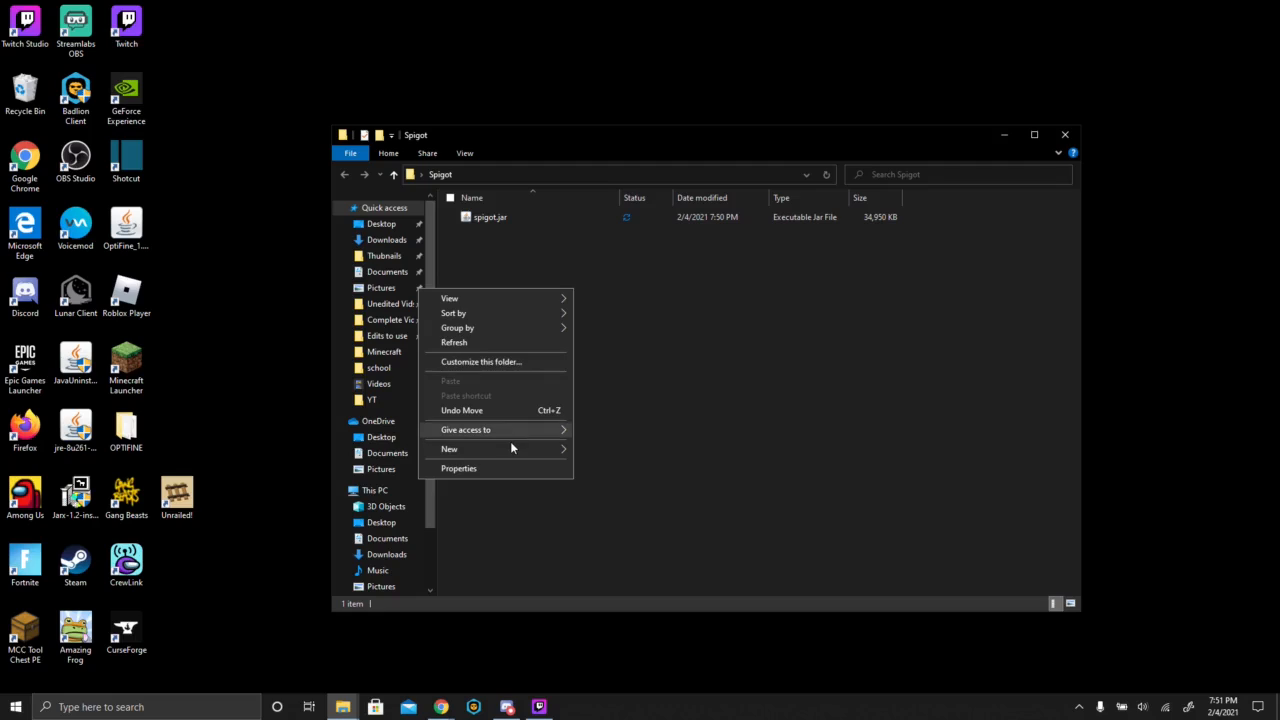
mouse_move(510, 447)
click(635, 514)
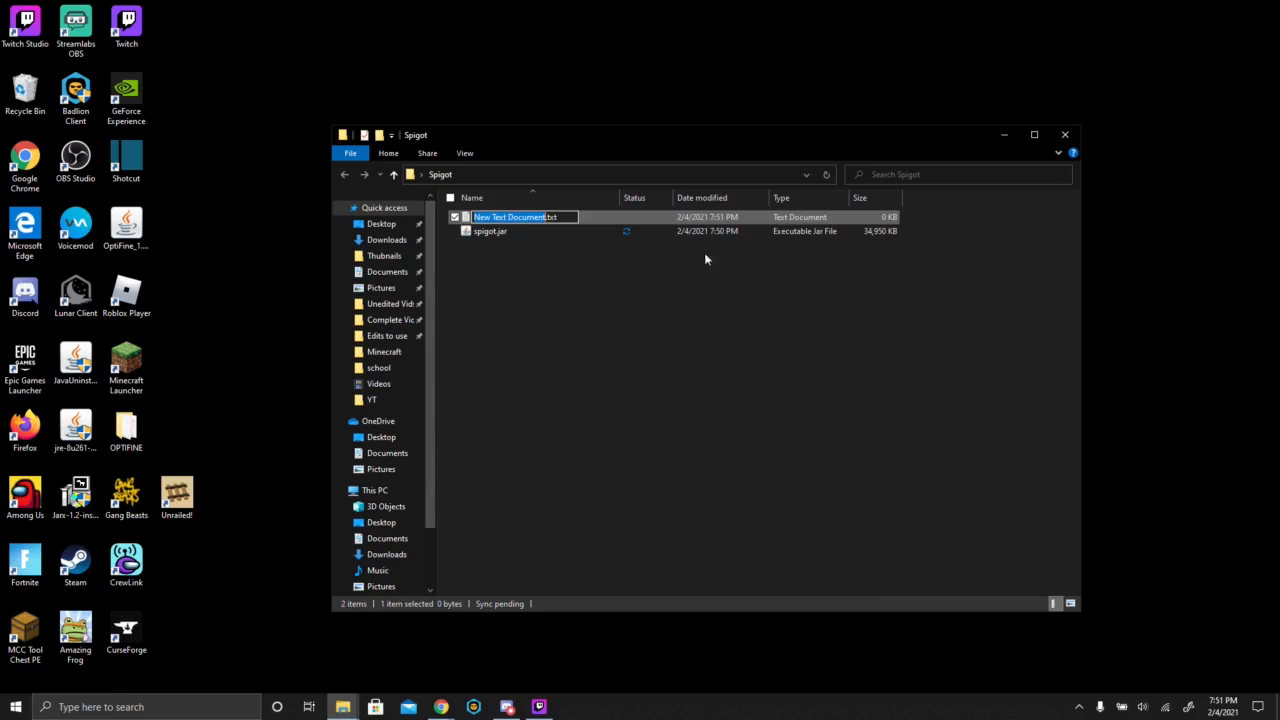
click(486, 216)
click(717, 390)
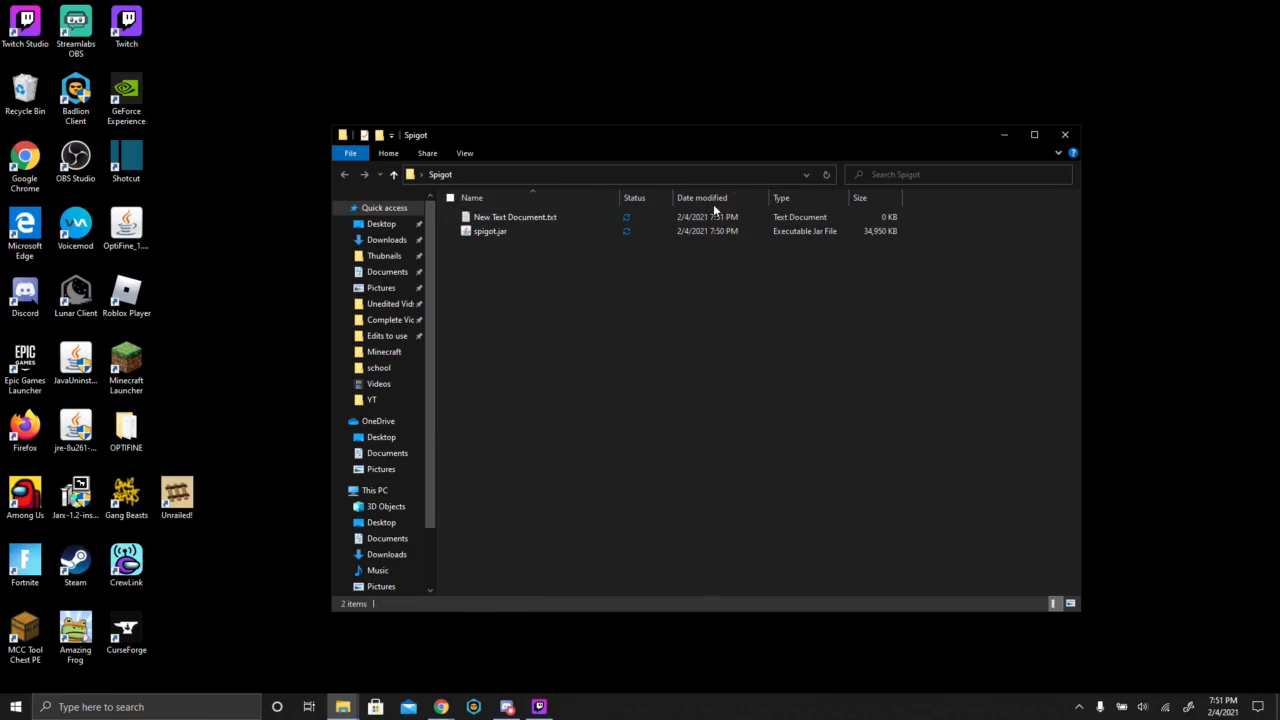
- Check the advanced folder view options for hidden files and for extensions of known file types
click(465, 154)
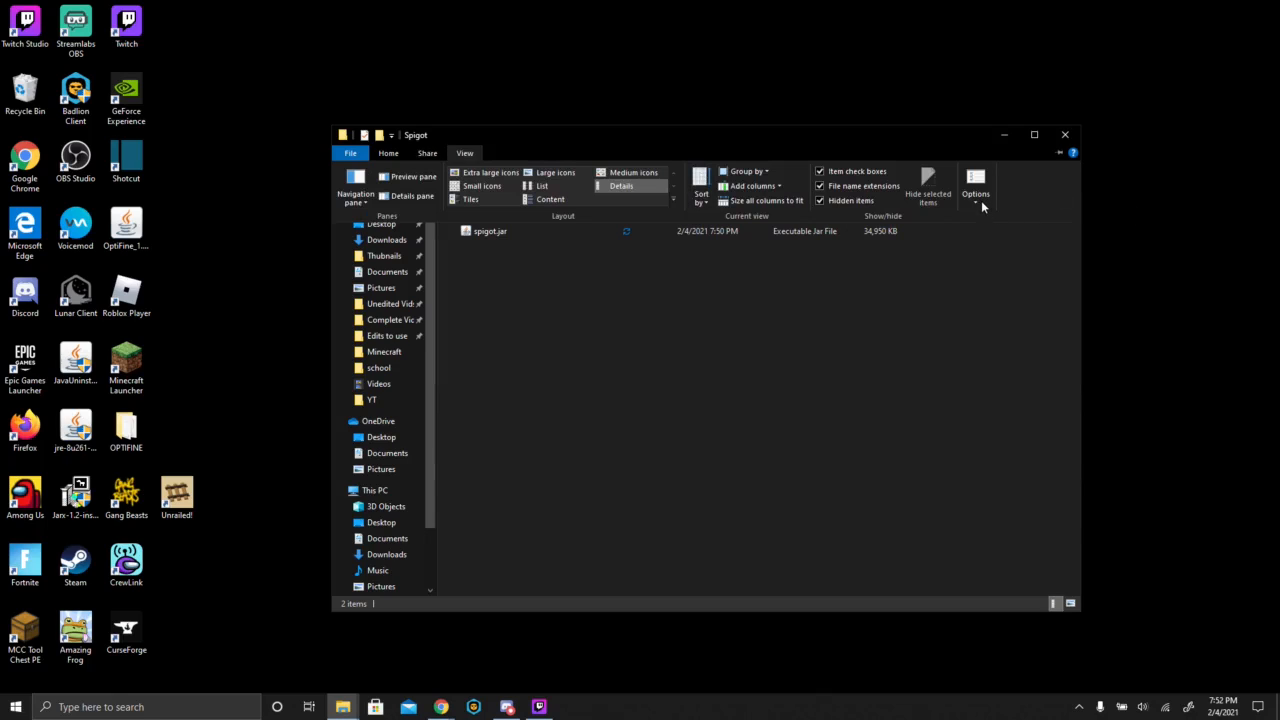
click(976, 203)
click(979, 218)
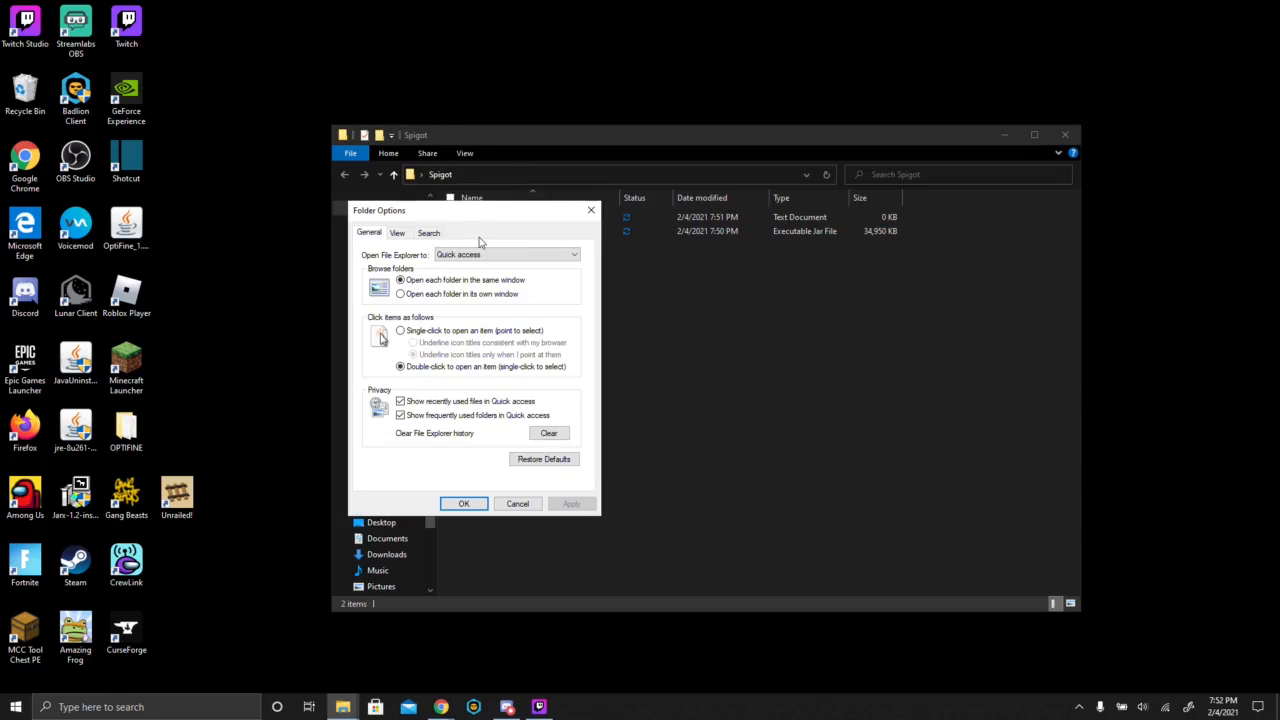
click(397, 234)
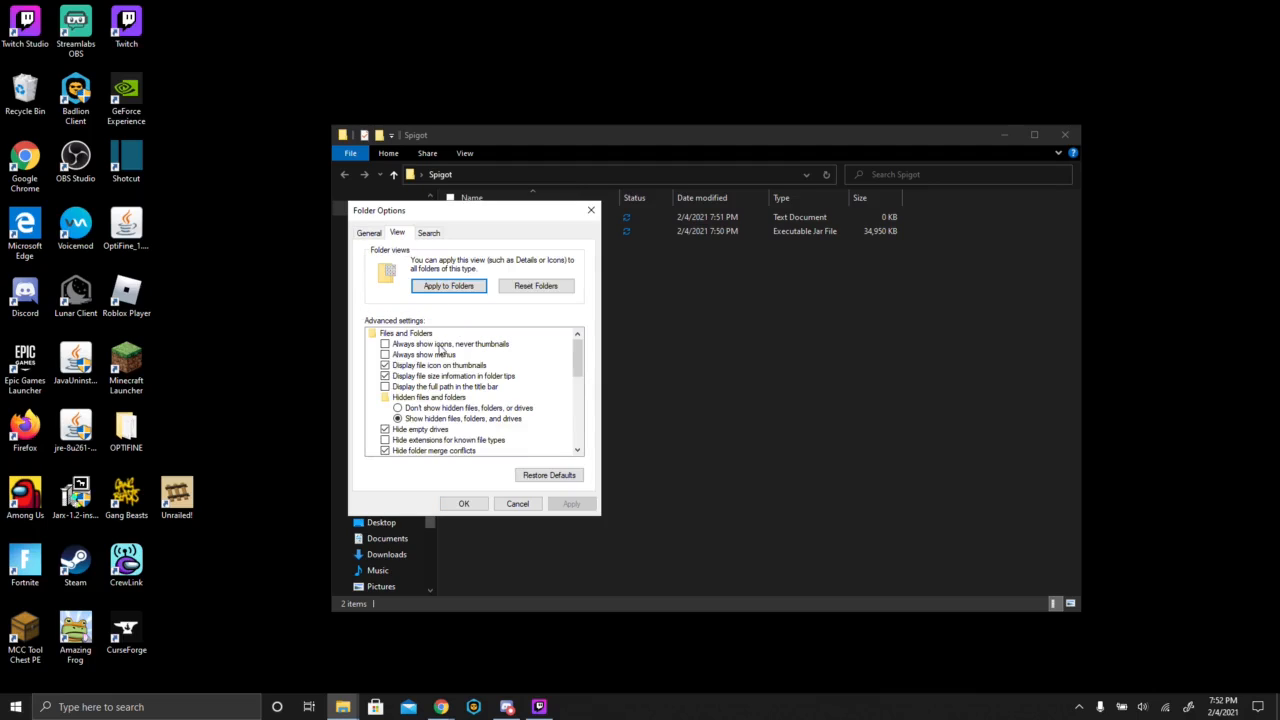
scroll(443, 352, down, 2)
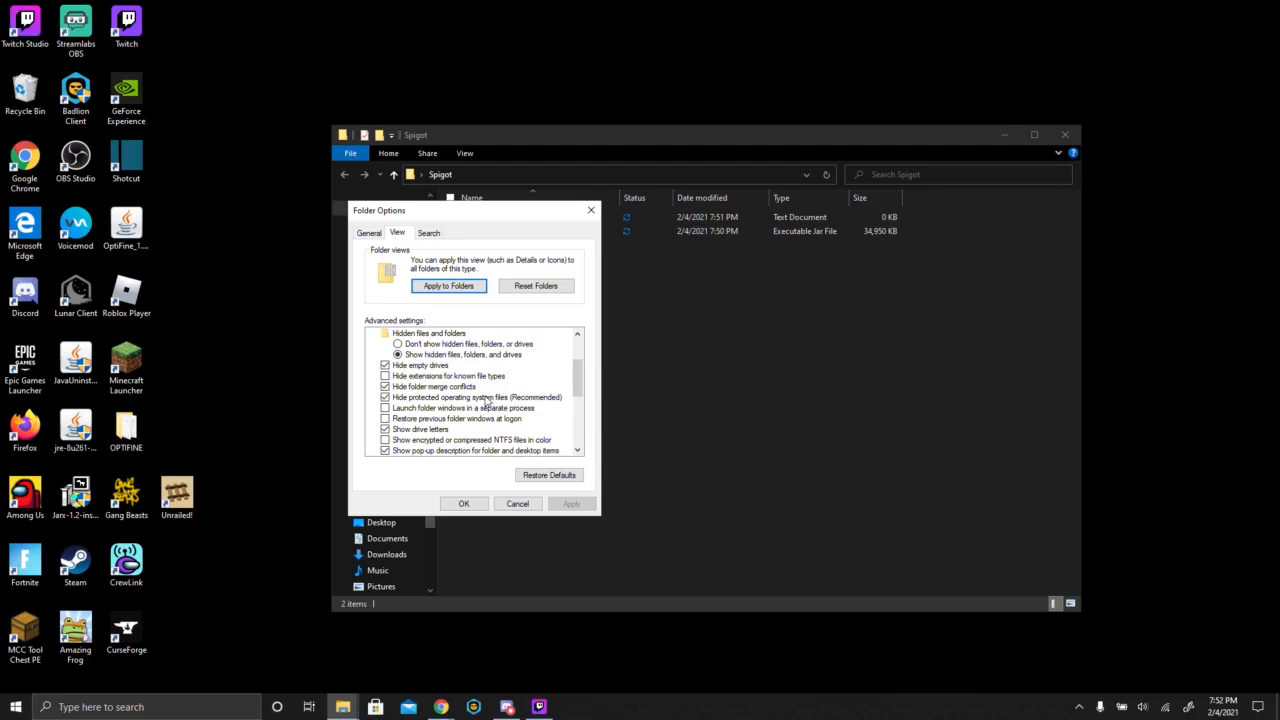
click(466, 505)
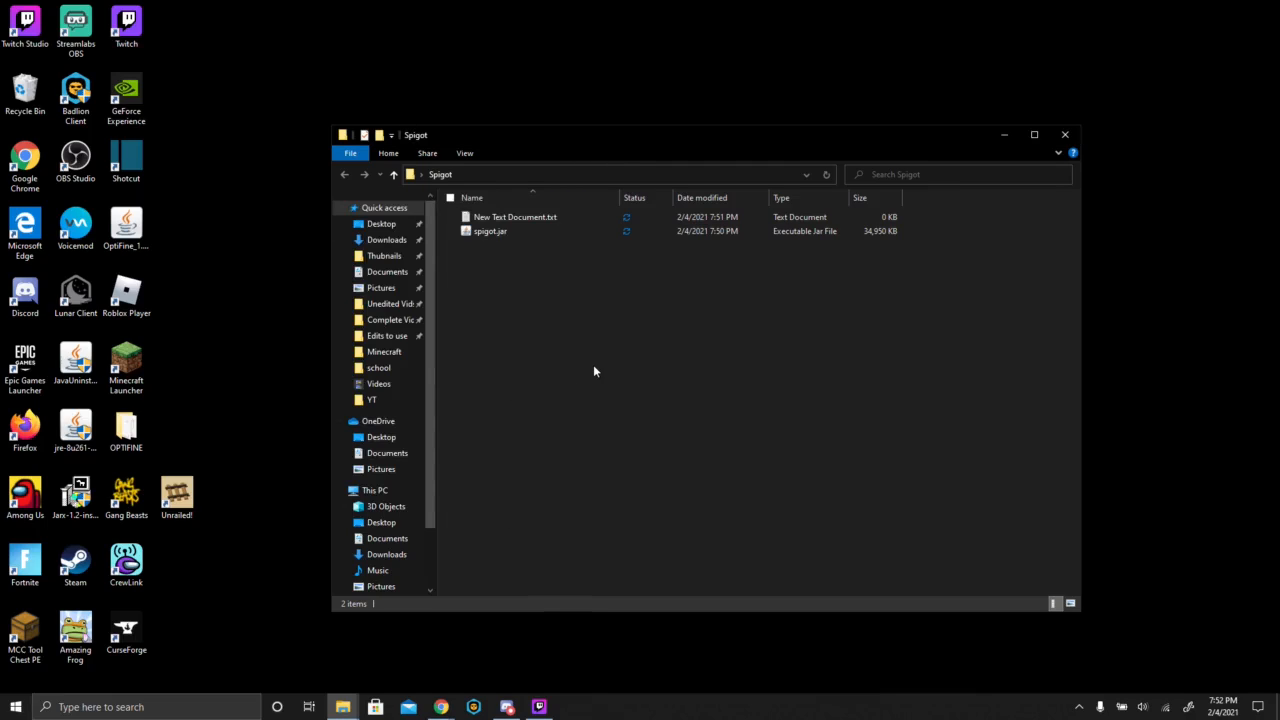
- Open New Text Document.txt for editing and begin the launch command with "java -Xms1024M"
right_click(500, 220)
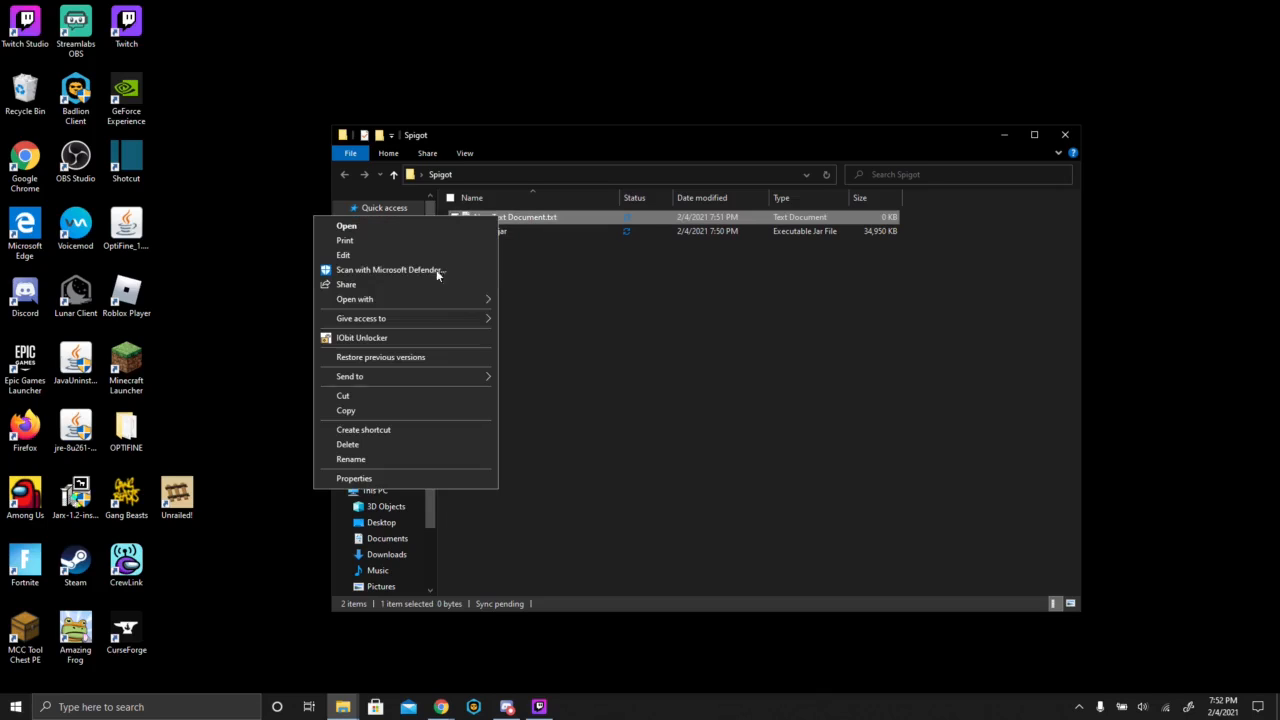
click(374, 257)
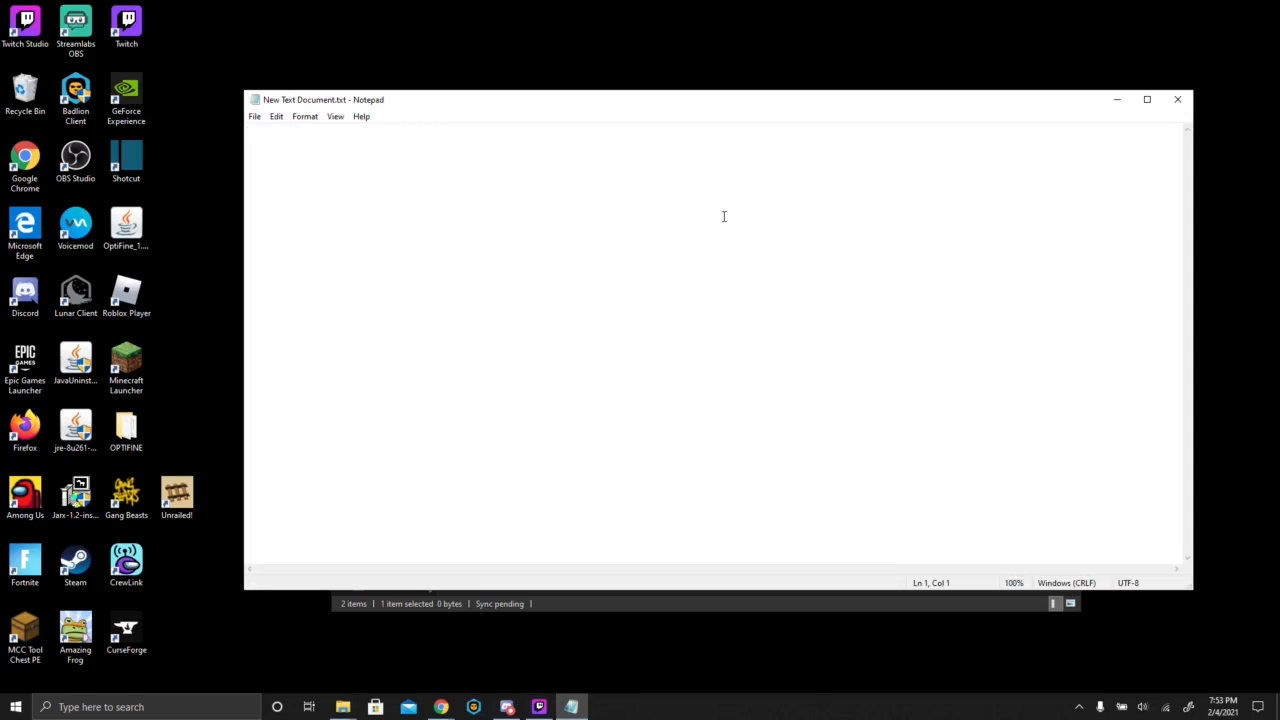
text(java)
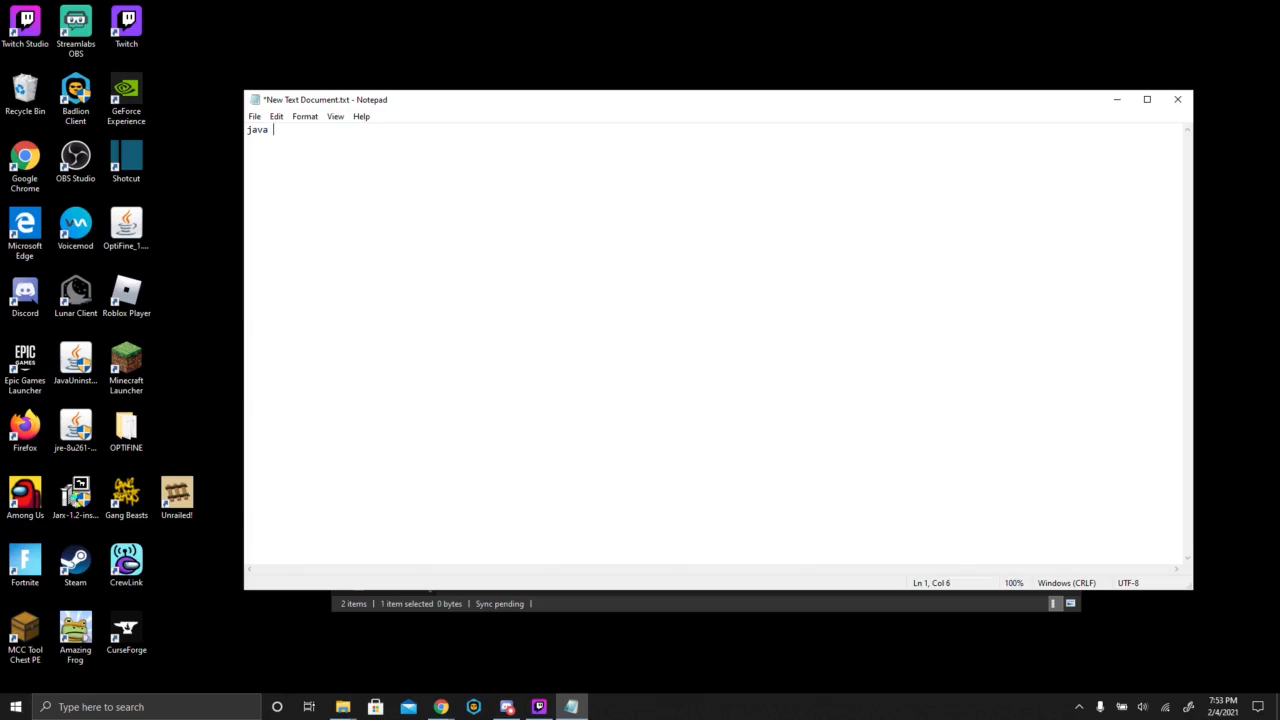
text( -Xms)
text(1024M -Xmx)
- Complete the launch command line with "-Xmx2046M -jar spigot.jar"
text(2046M -jar)
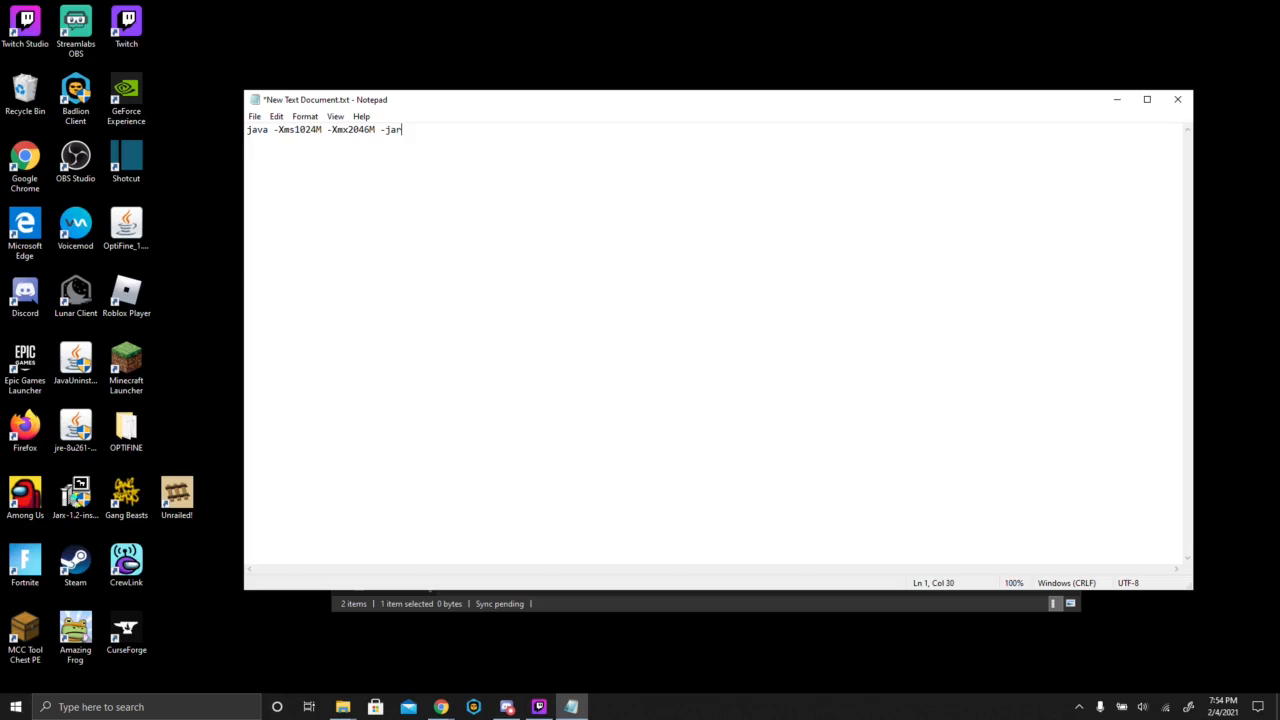
text( spigot.jar)
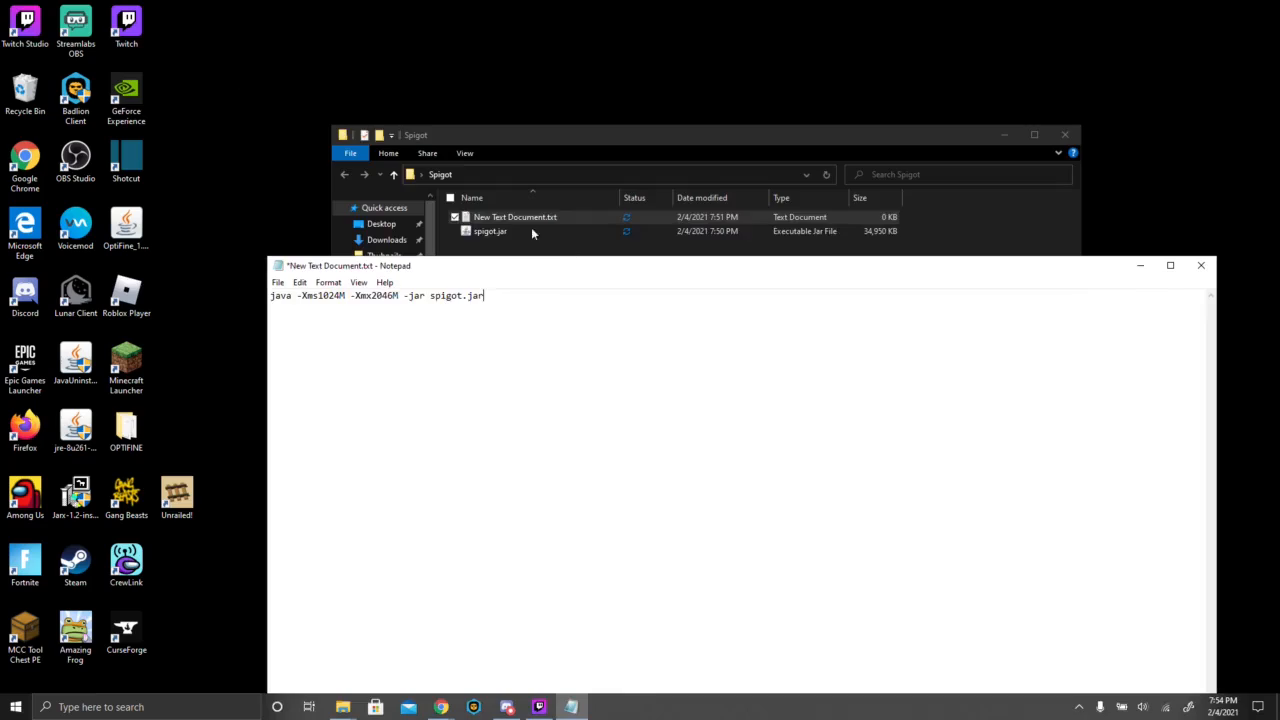
- Add a second line reading "pause" below the launch command, then save and close the text document
click(515, 218)
text(use)
click(279, 282)
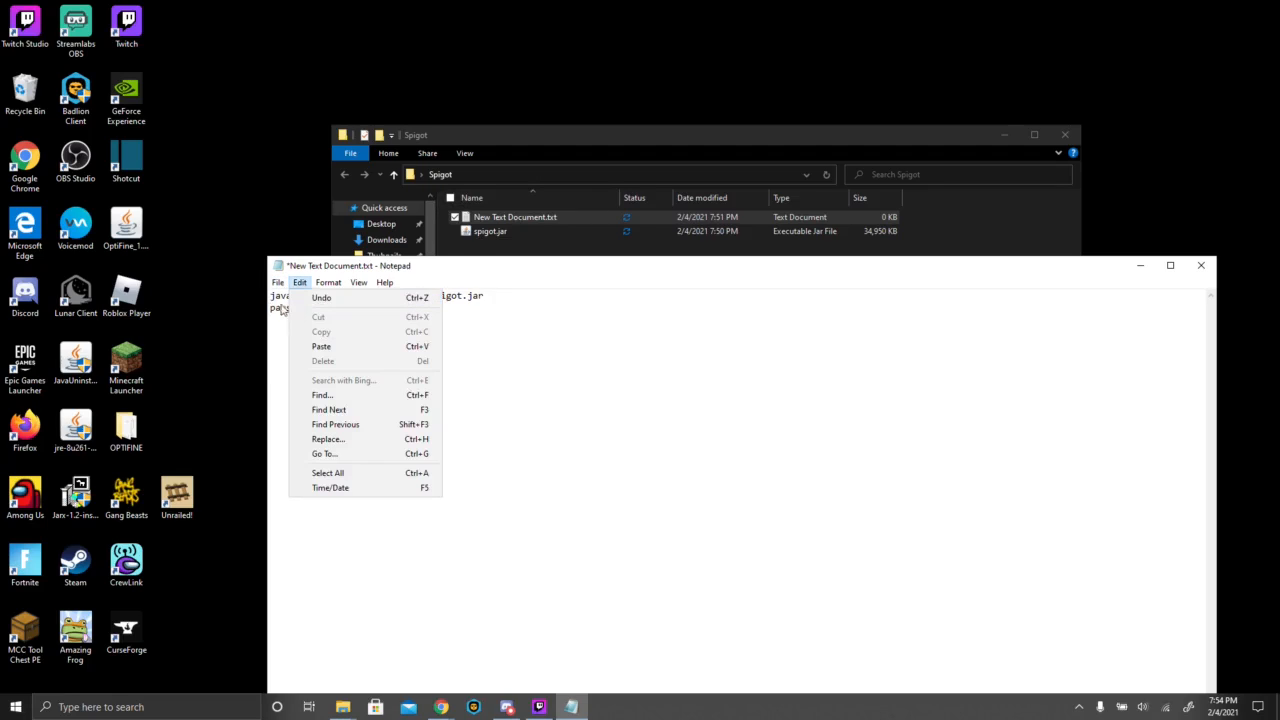
click(300, 283)
click(278, 282)
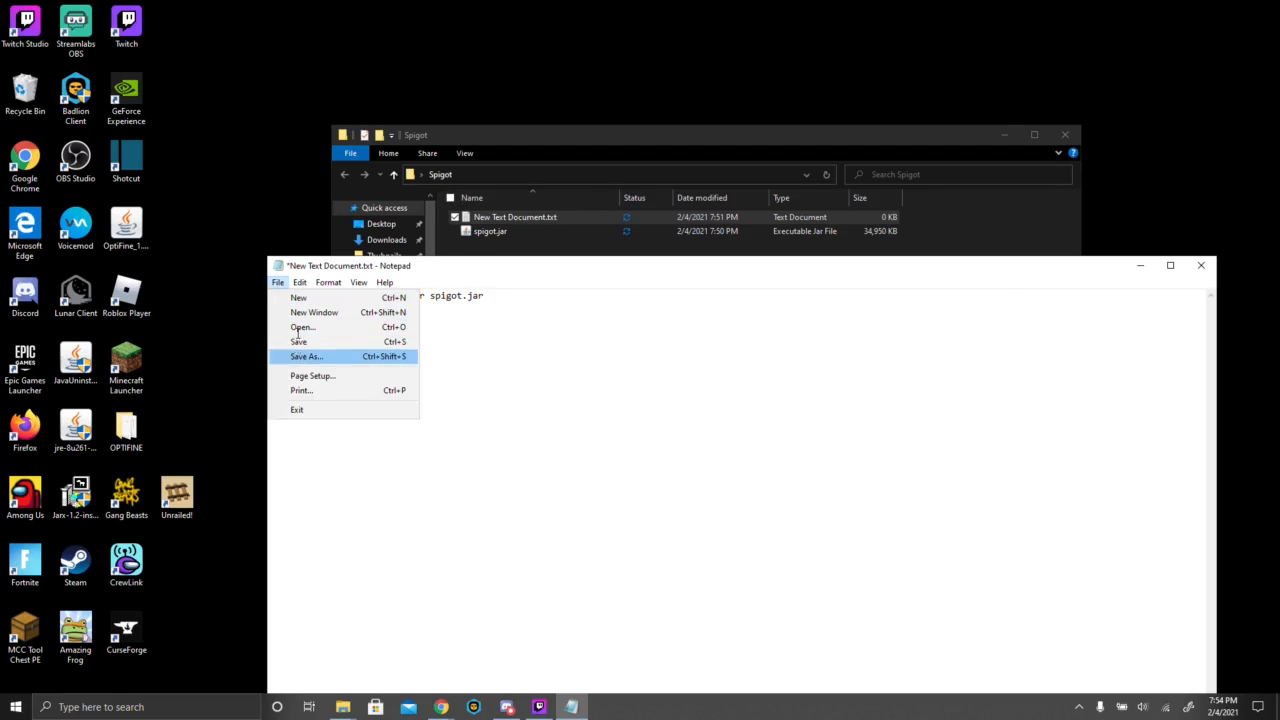
click(298, 341)
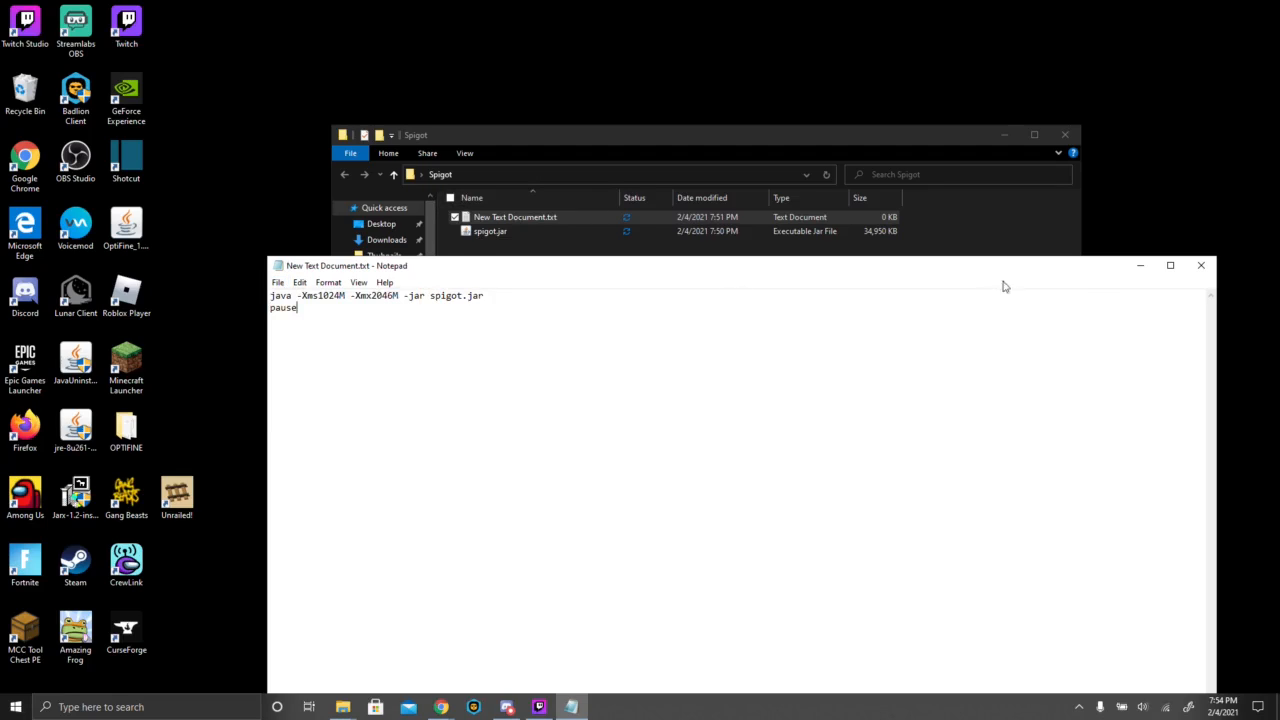
click(1201, 266)
- Change the file extension of New Text Document.txt in the Spigot folder to .bat
right_click(571, 214)
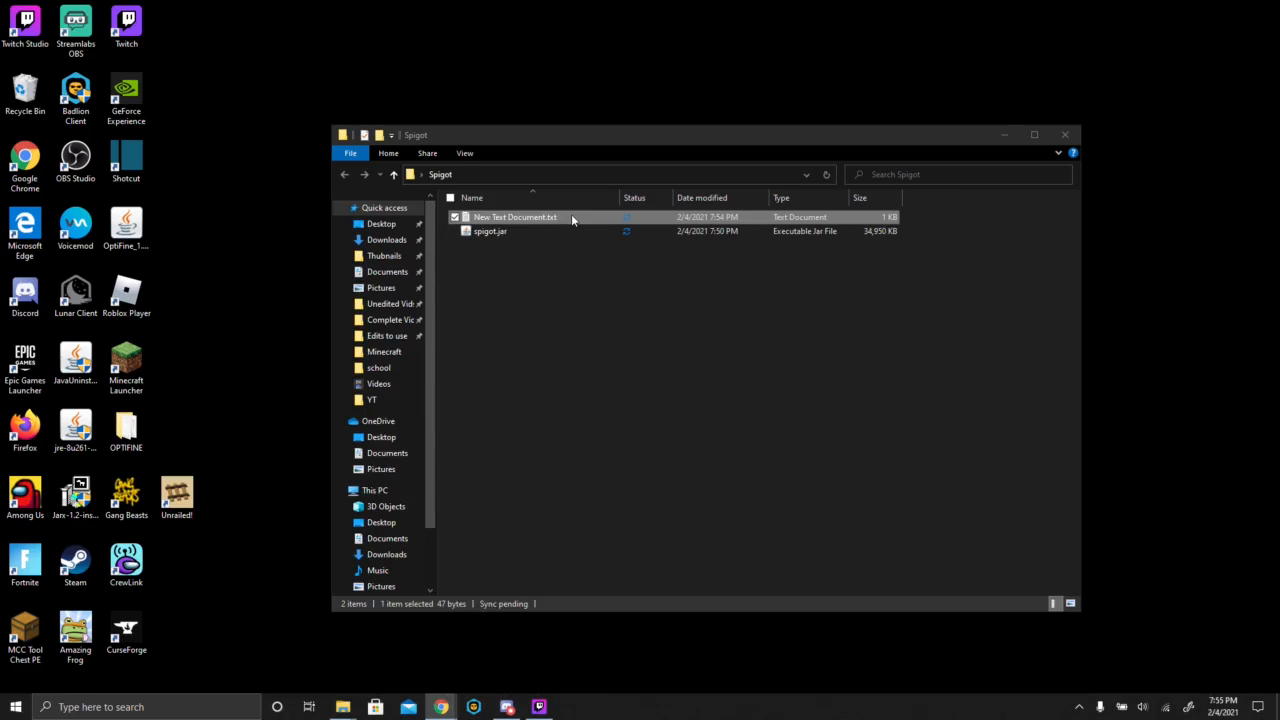
click(440, 459)
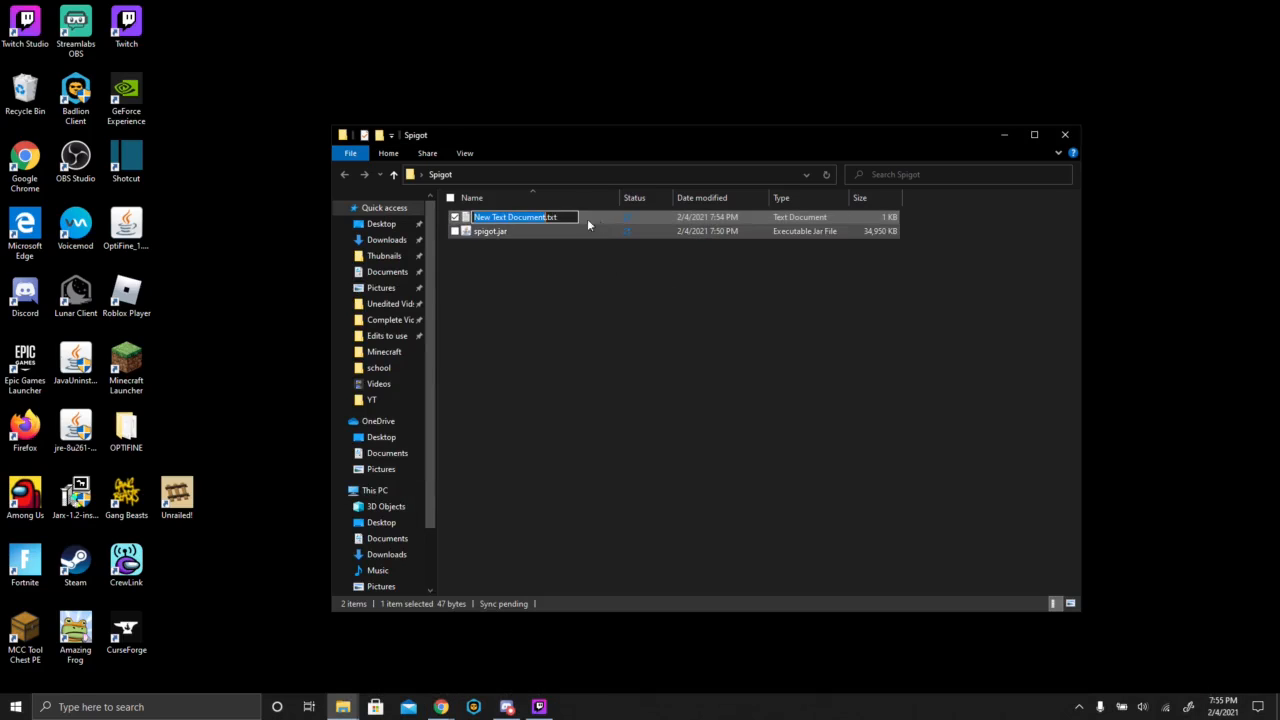
click(561, 218)
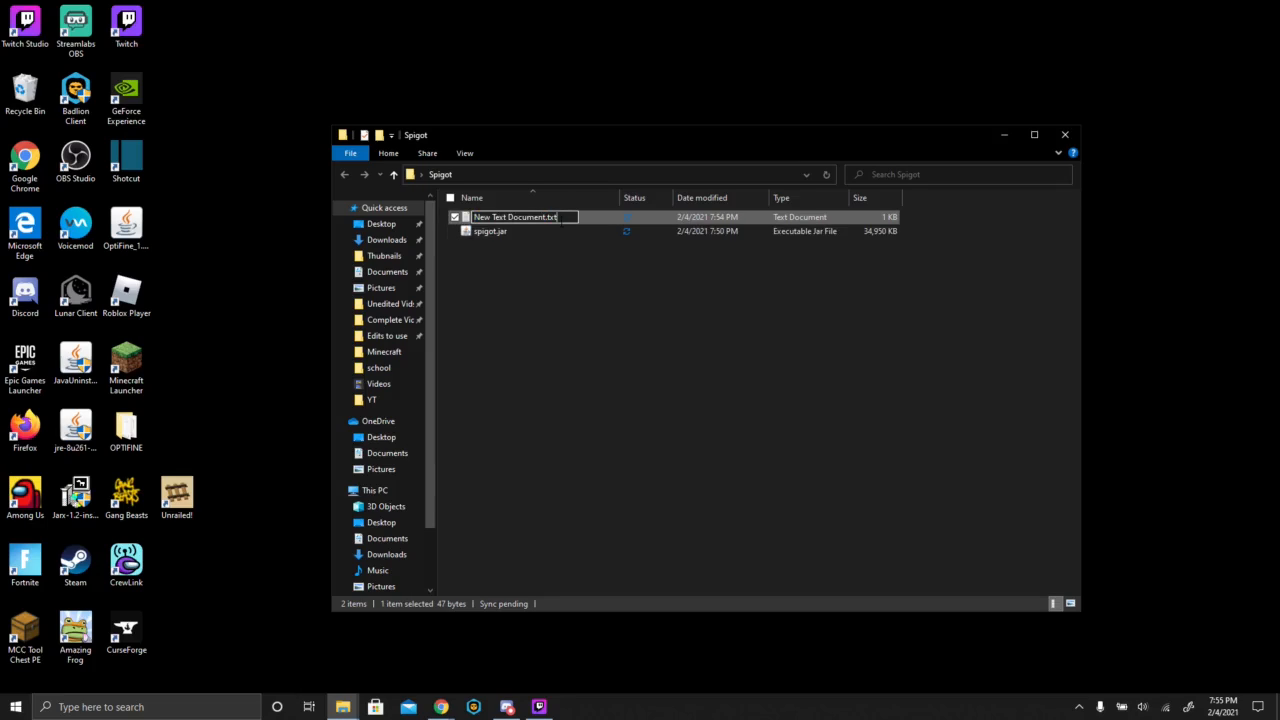
key(BackSpace)
key(BackSpace)
key(BackSpace)
text(bat)
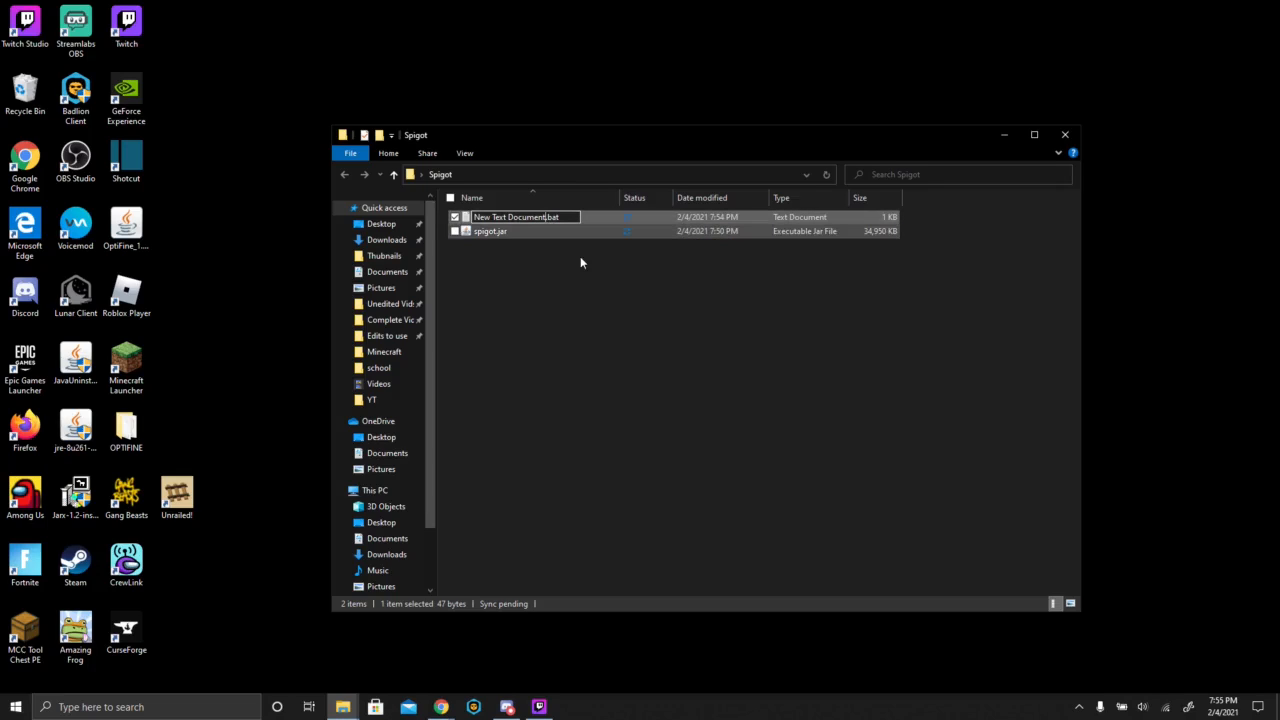
- Set the batch file's base name to "run" so it reads run.bat, and accept the extension change
key(BackSpace)
key(BackSpace)
key(BackSpace)
key(BackSpace)
key(BackSpace)
key(BackSpace)
key(BackSpace)
key(BackSpace)
key(BackSpace)
key(BackSpace)
key(BackSpace)
key(BackSpace)
key(BackSpace)
key(BackSpace)
key(BackSpace)
key(BackSpace)
key(BackSpace)
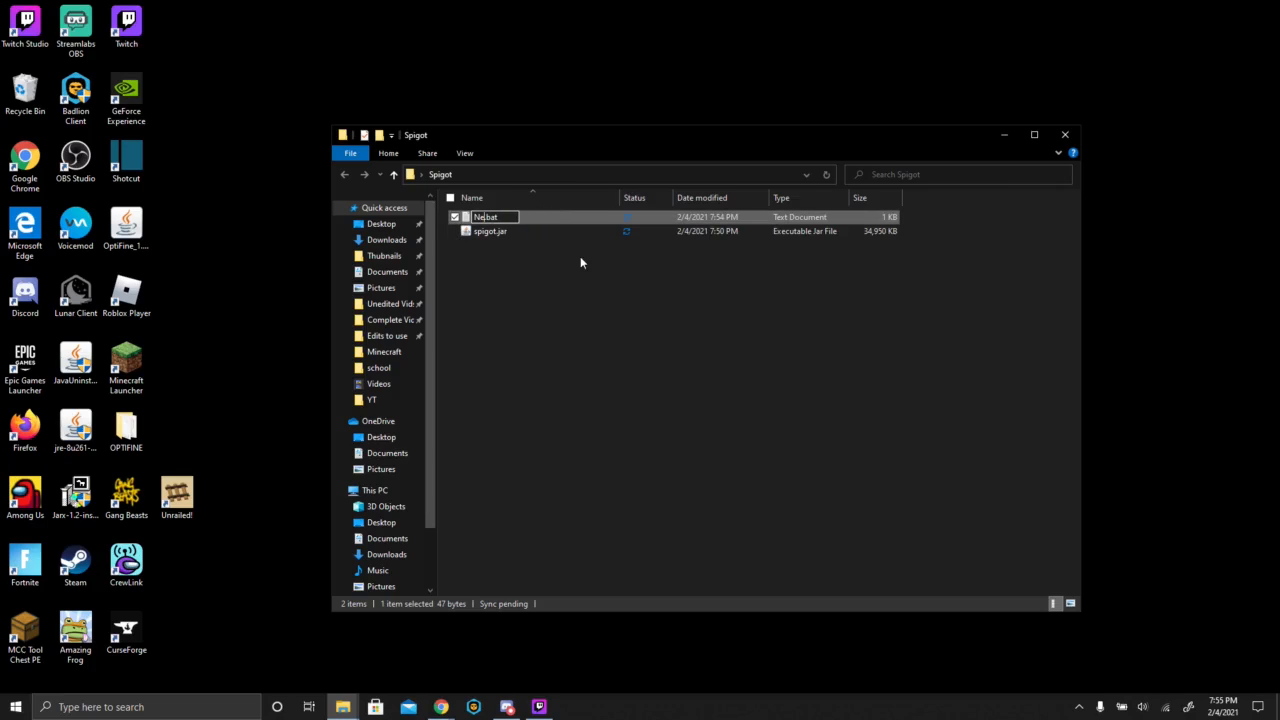
text(Run)
key(BackSpace)
key(BackSpace)
key(BackSpace)
text(run)
key(Return)
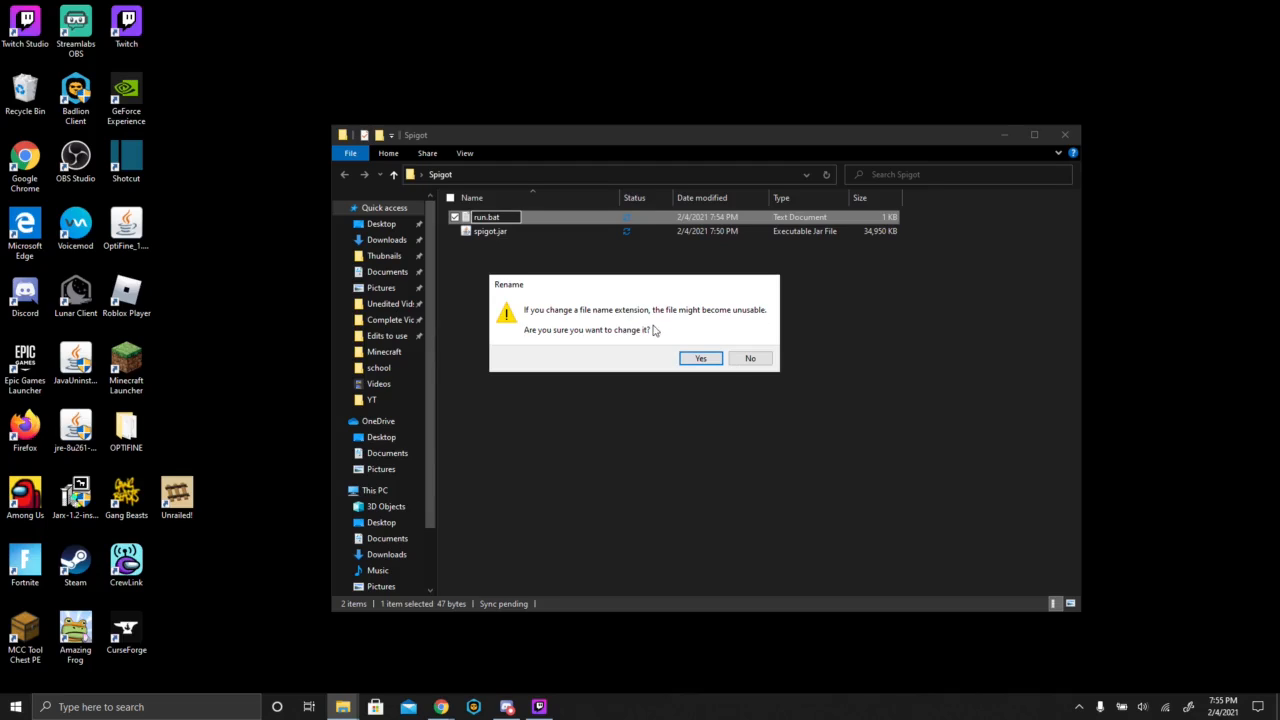
click(700, 358)
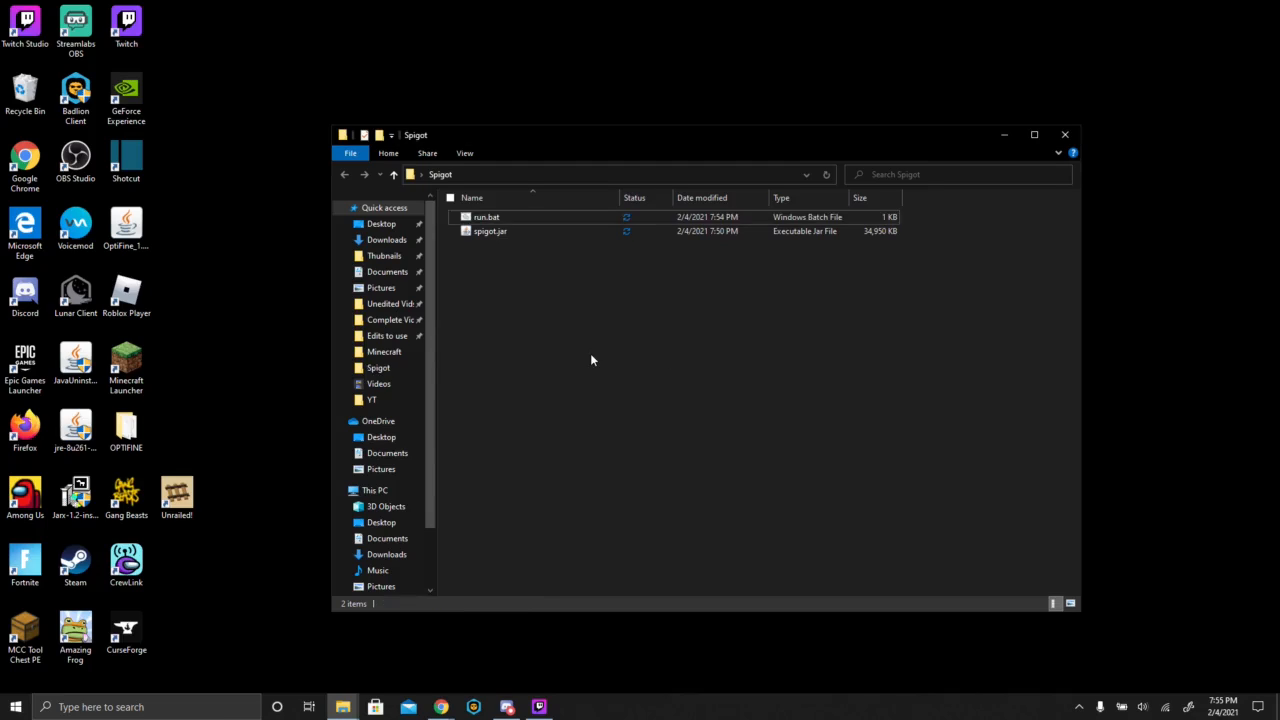
- Launch run.bat from the Spigot folder and minimize its console window
double_click(491, 220)
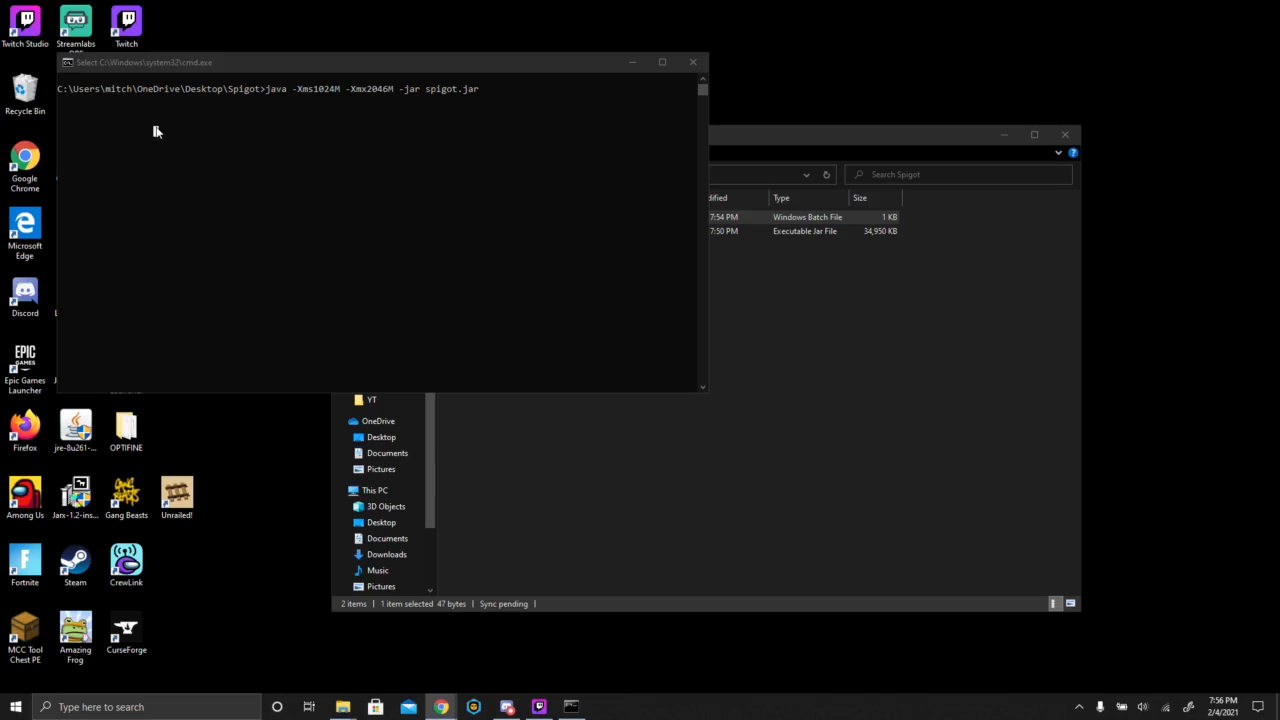
click(157, 129)
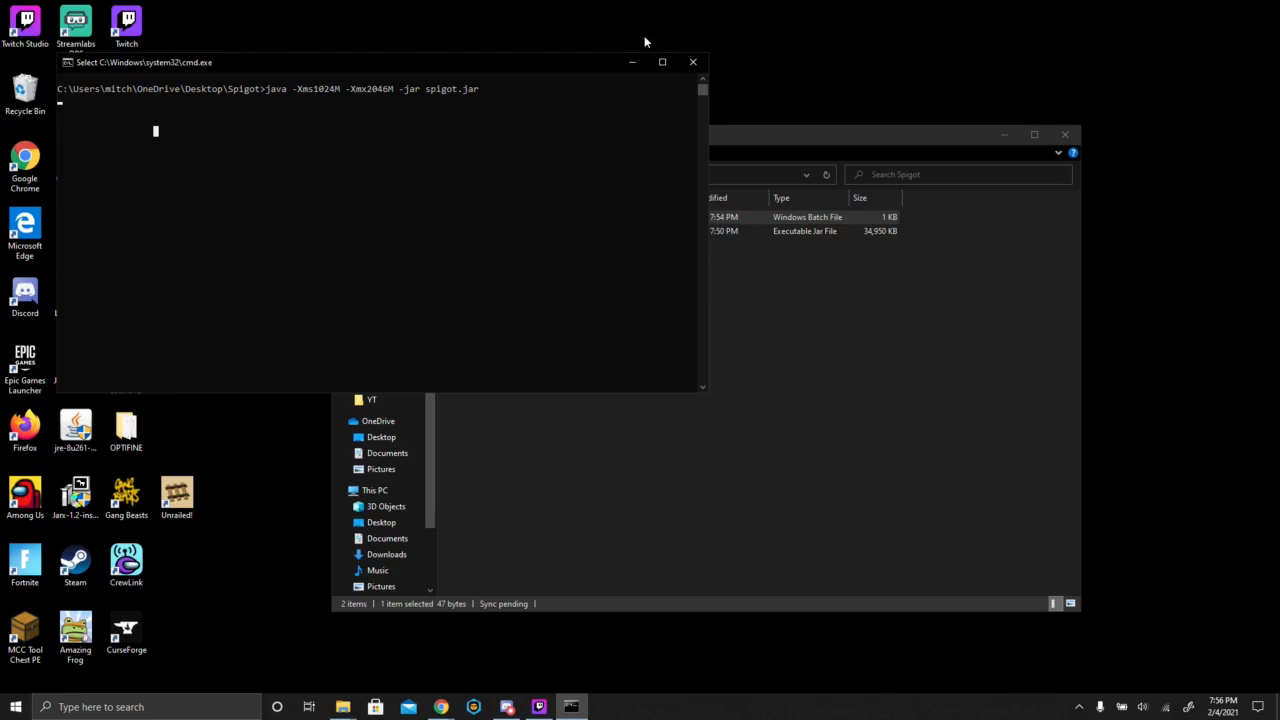
click(632, 62)
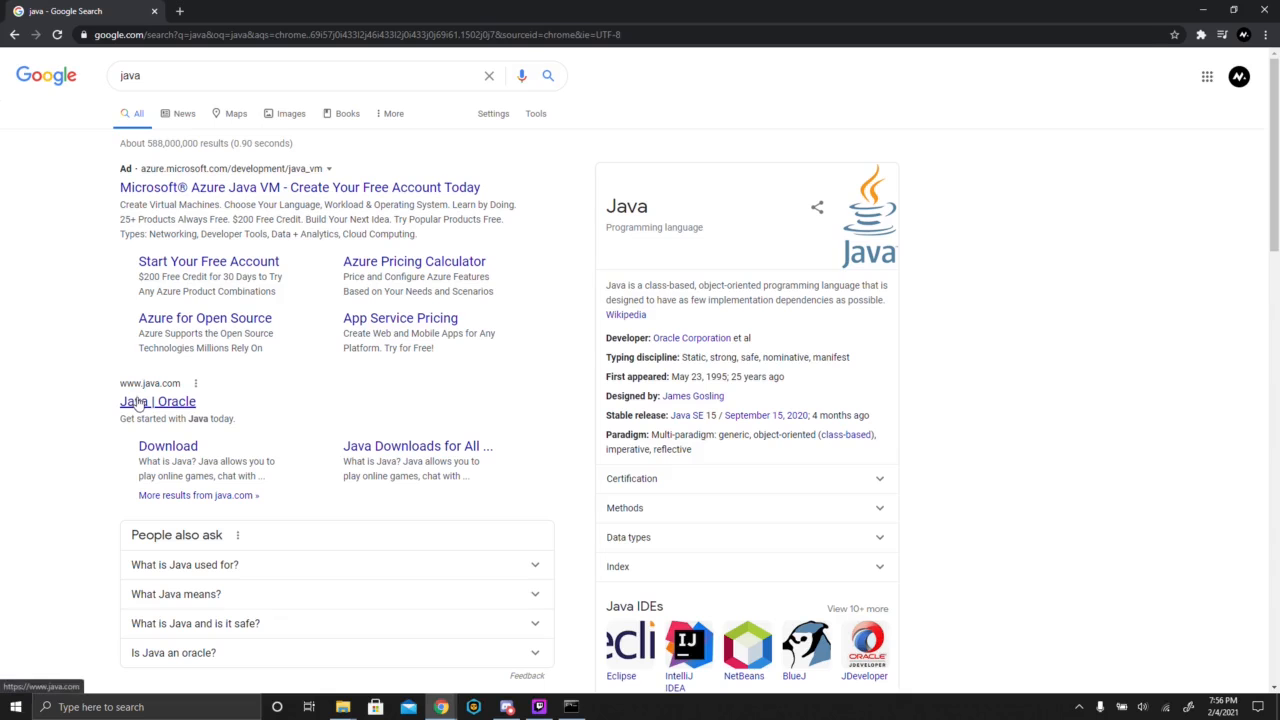
- Switch to the browser and open the Java download page on java.com
click(138, 403)
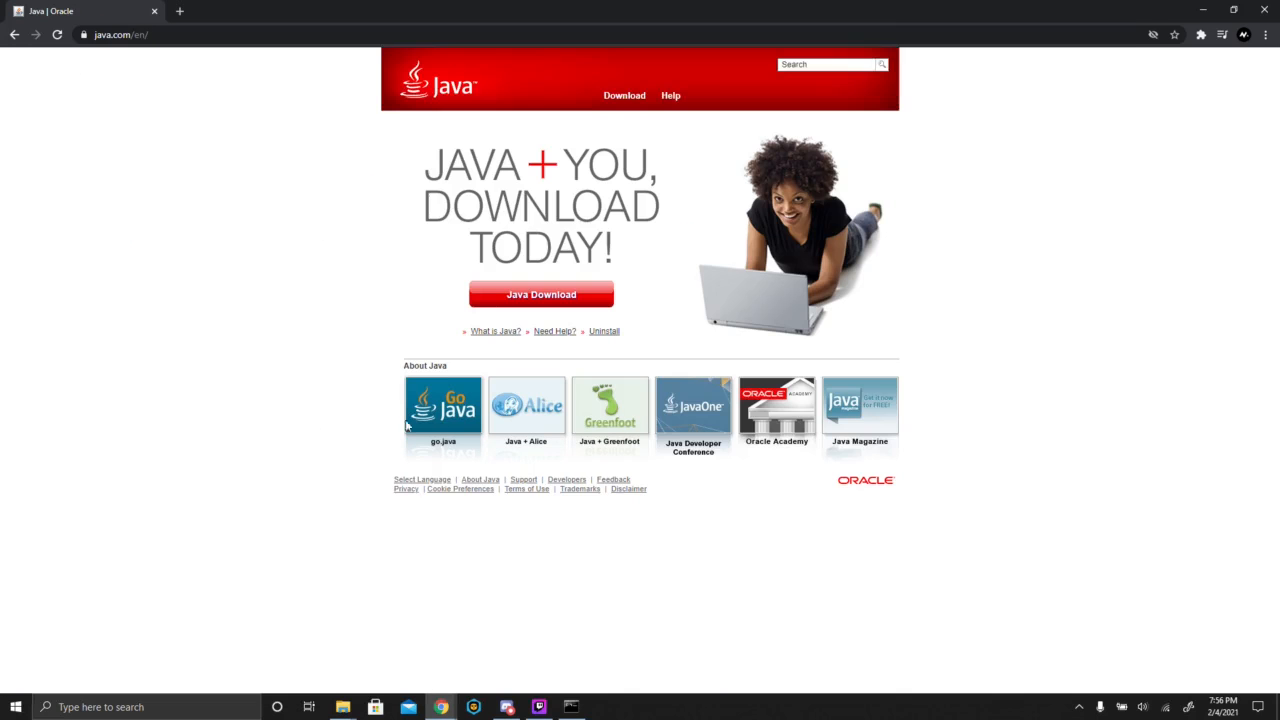
click(516, 300)
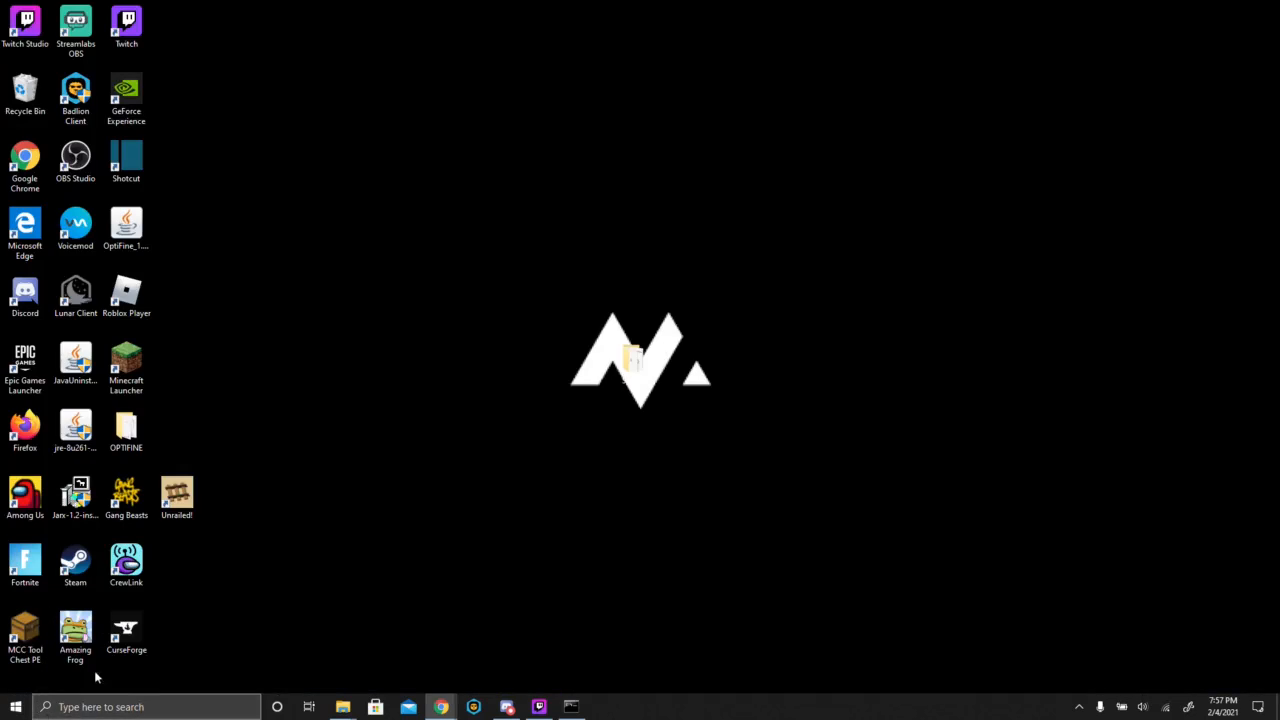
- Open a Command Prompt and check the installed 64-bit Java with "java -d64 -version"
click(97, 716)
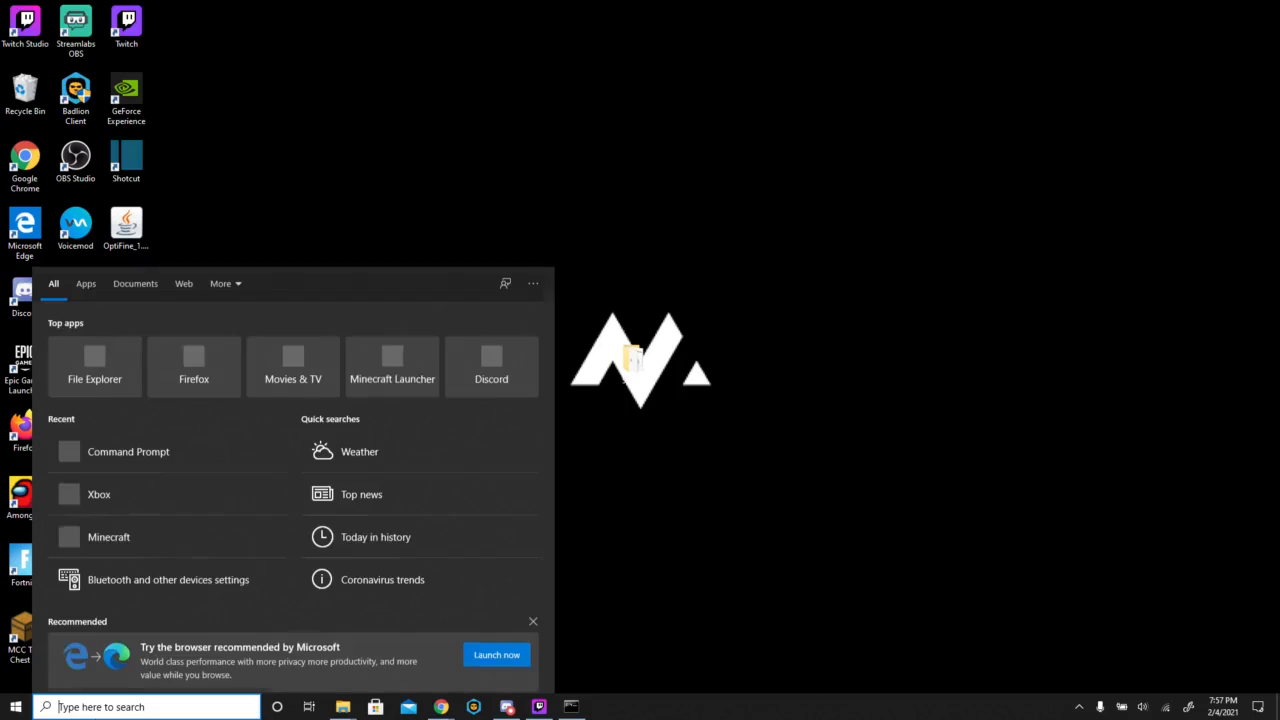
text(cmd)
key(Return)
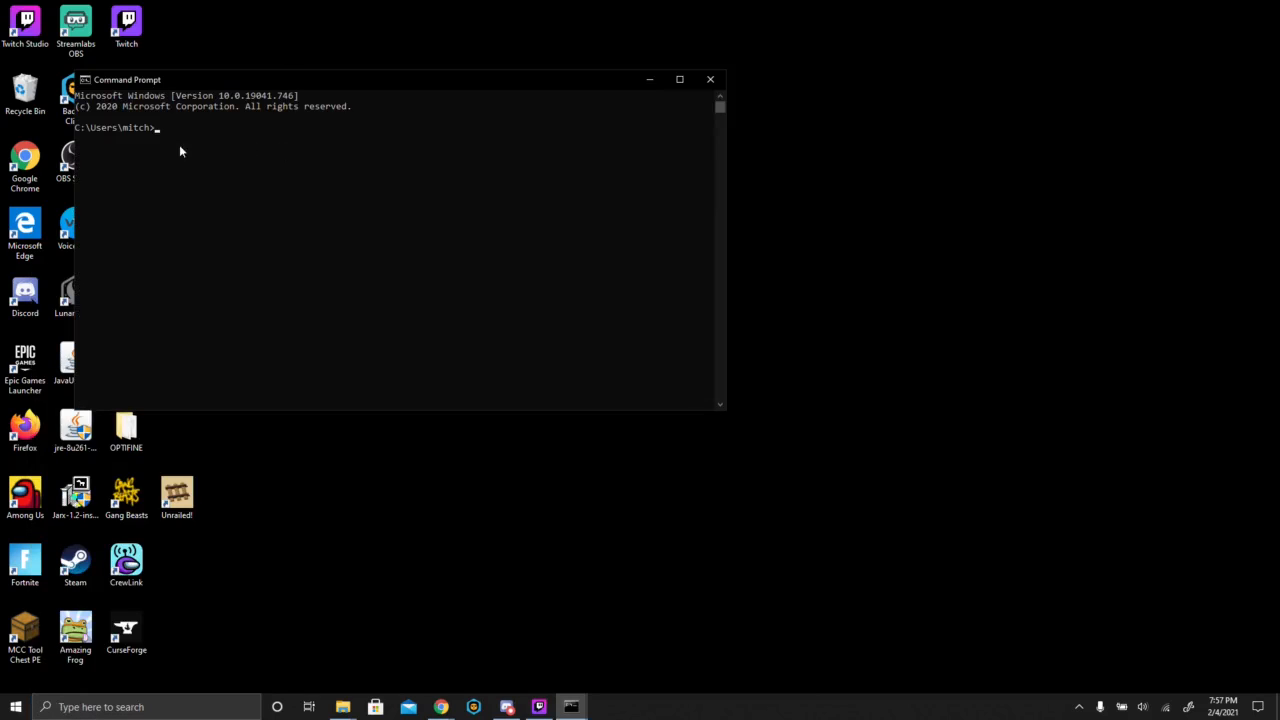
click(162, 128)
text(java -d64 -version)
key(Return)
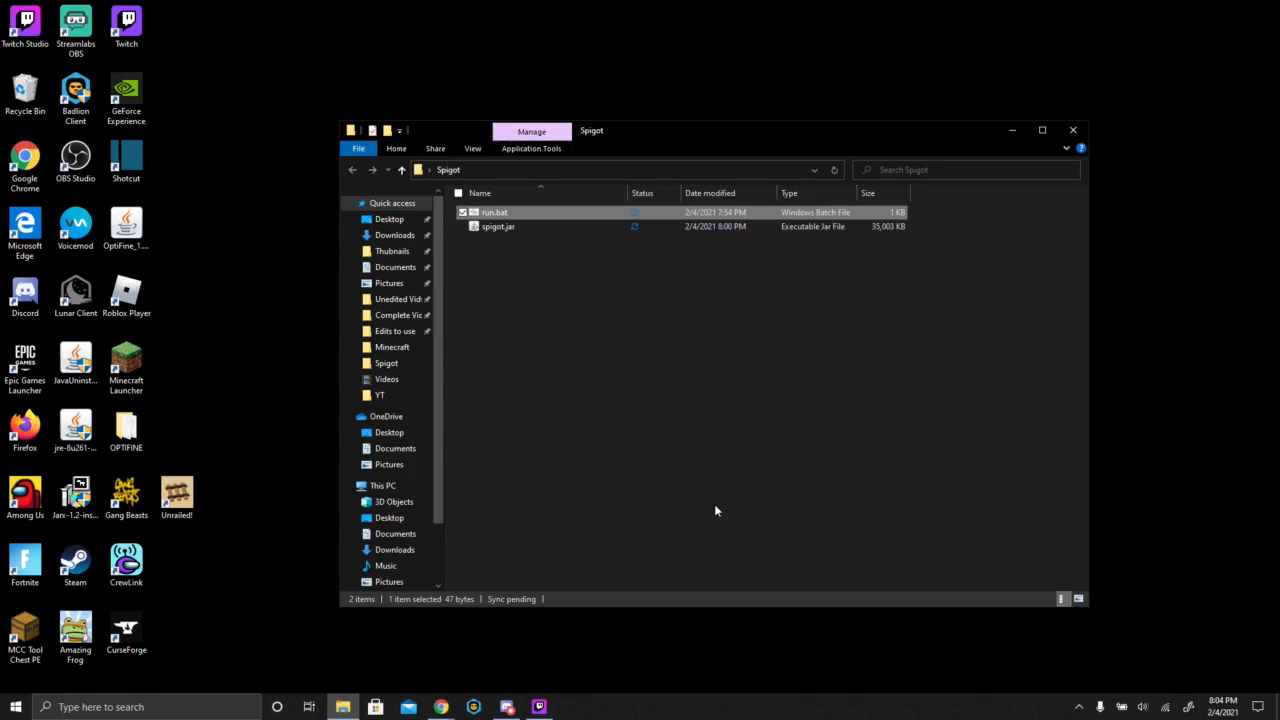
- Run run.bat from the Spigot folder to generate the initial server files, and minimize its console
click(753, 418)
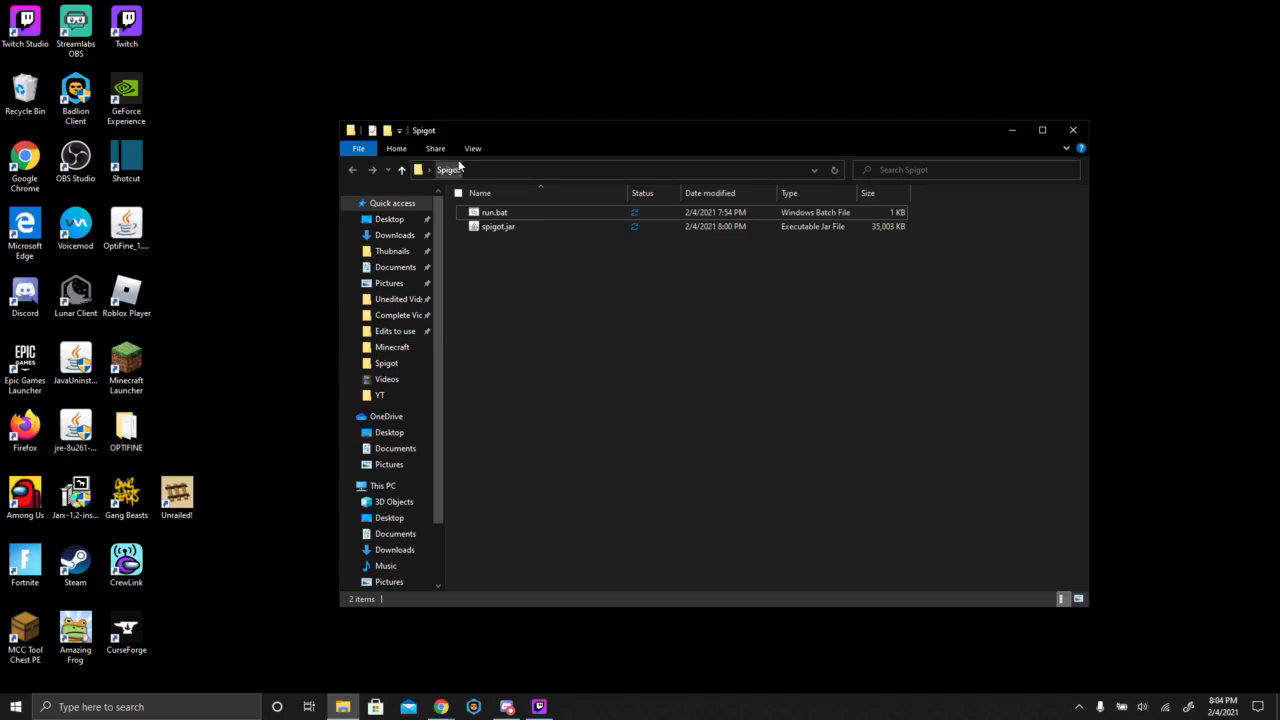
double_click(533, 213)
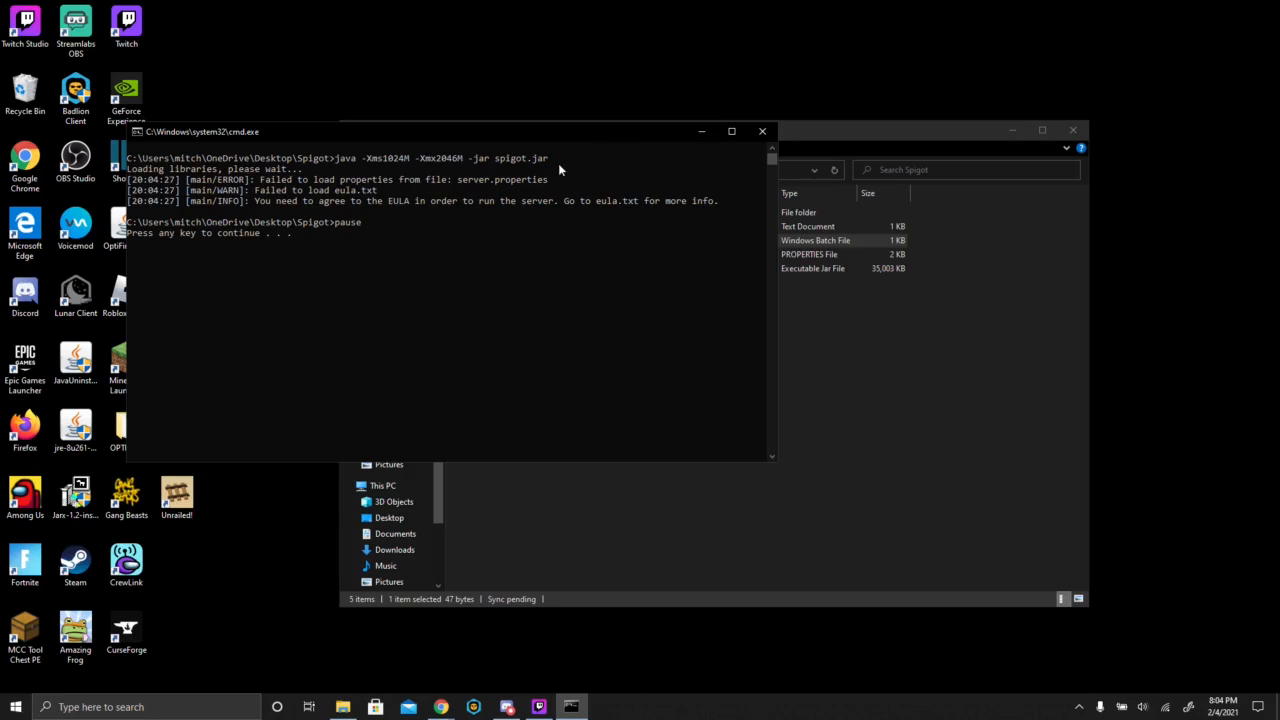
click(702, 134)
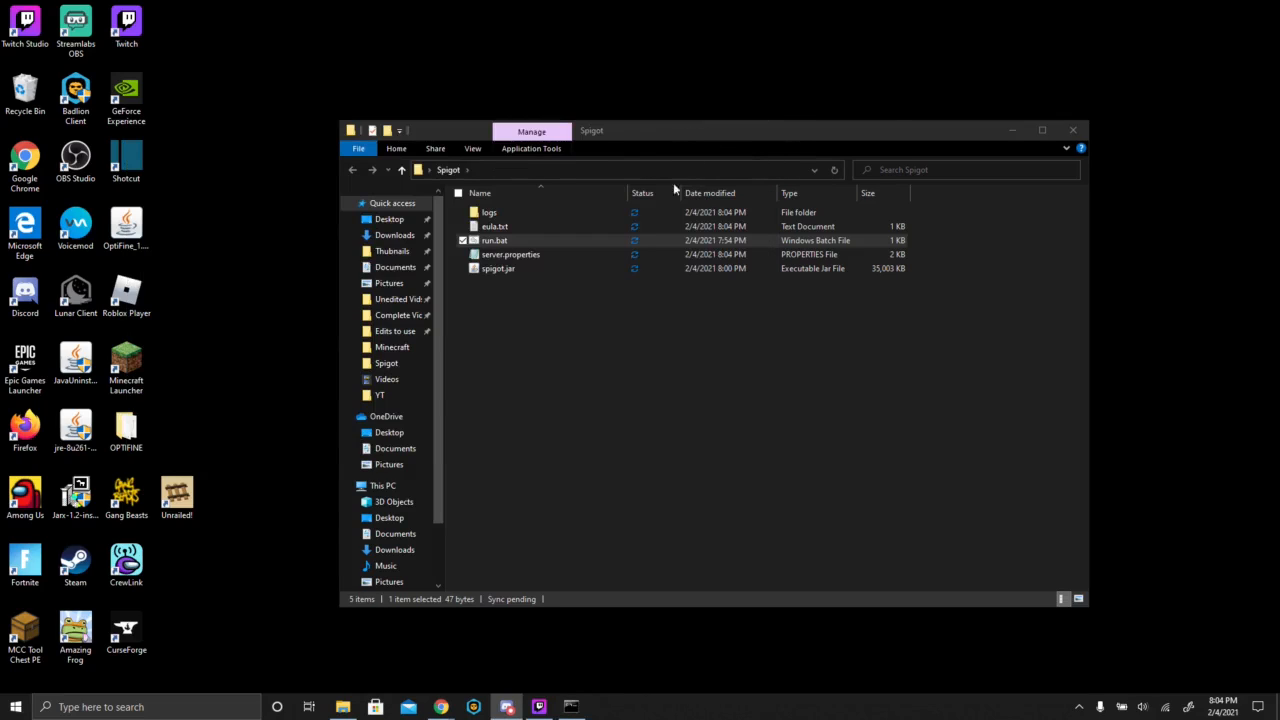
- Accept the EULA by setting eula=true in eula.txt, then save and close the file
double_click(545, 228)
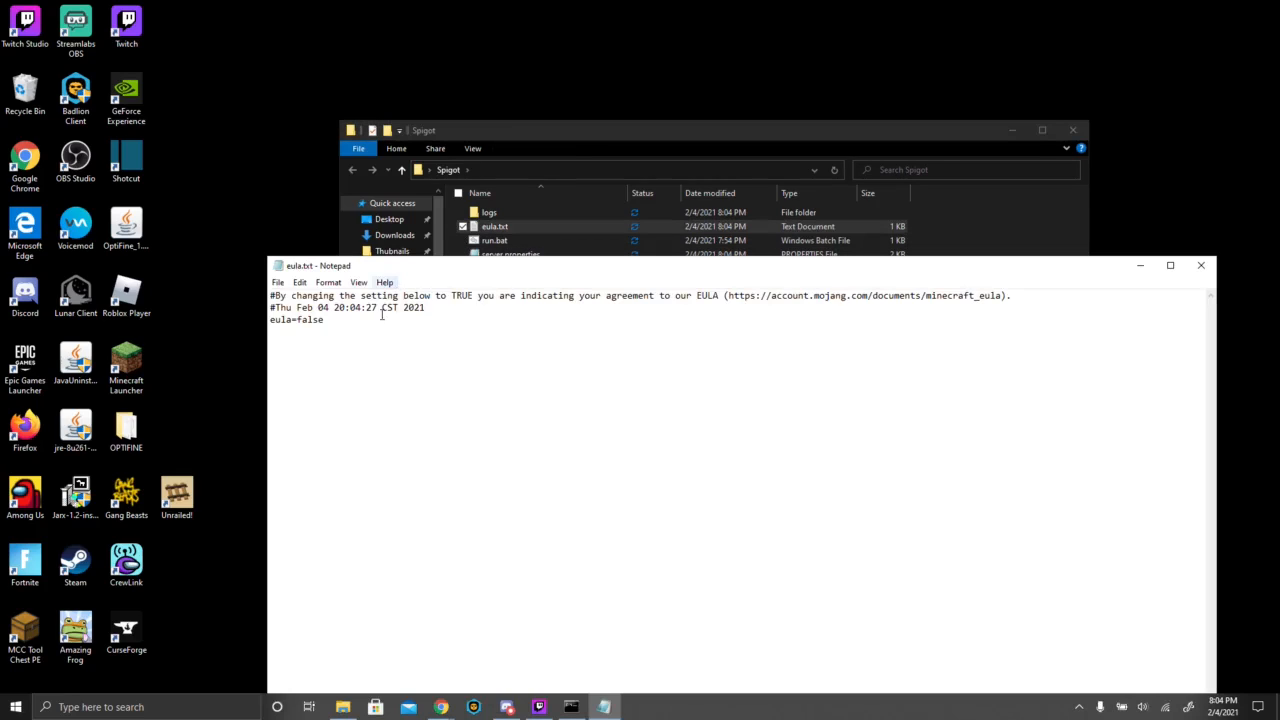
click(380, 323)
key(BackSpace)
key(BackSpace)
key(BackSpace)
key(BackSpace)
key(BackSpace)
text(true)
click(278, 282)
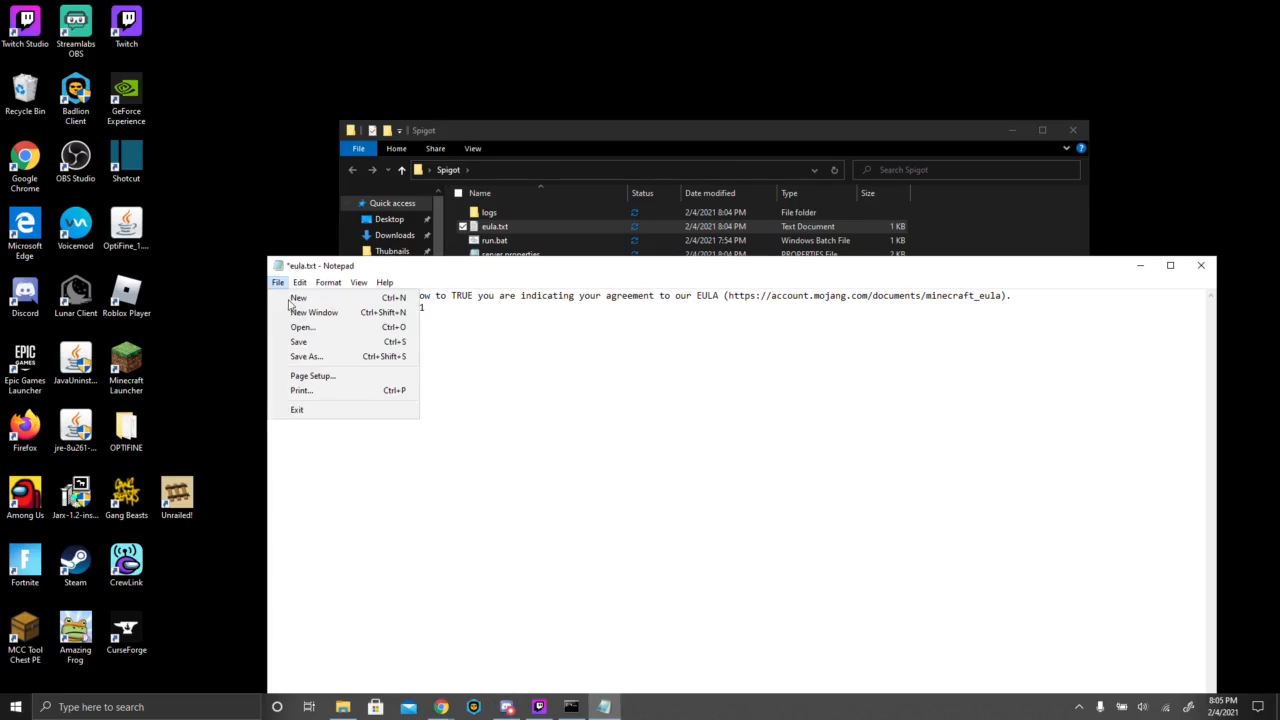
click(300, 342)
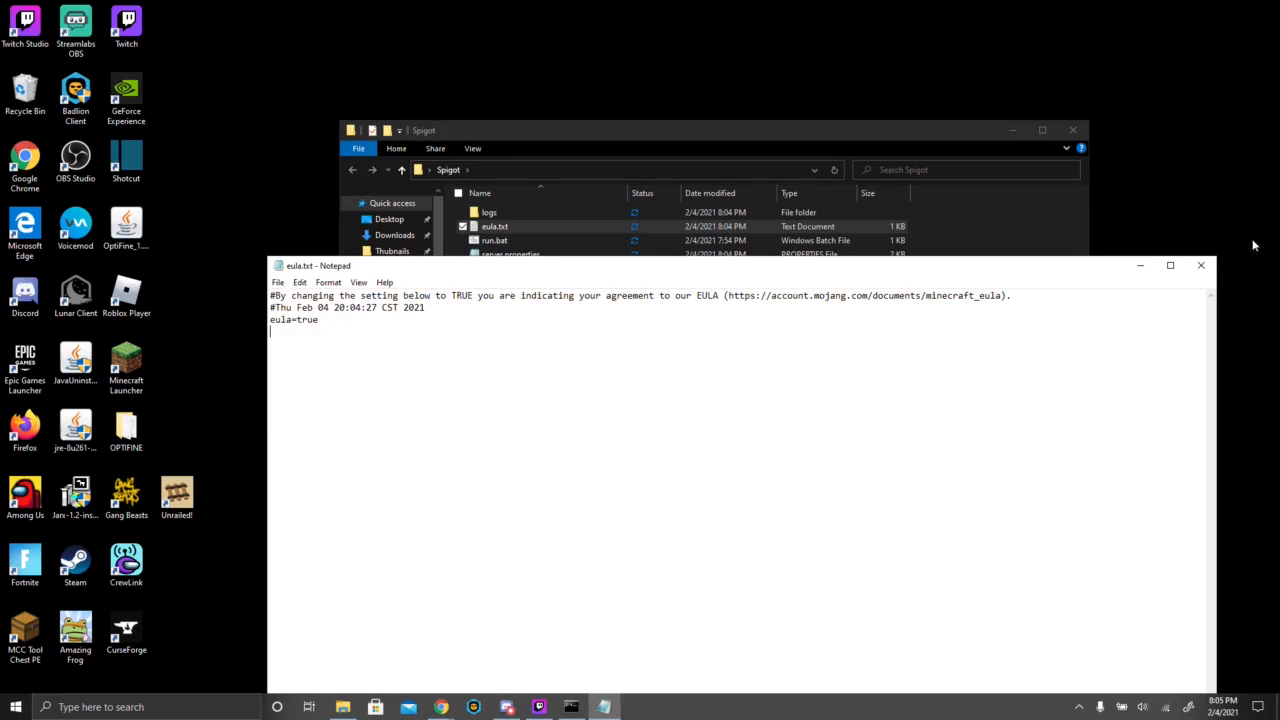
click(1204, 267)
- Dismiss the paused console, launch run.bat again to start the server, and minimize its console after startup
click(303, 240)
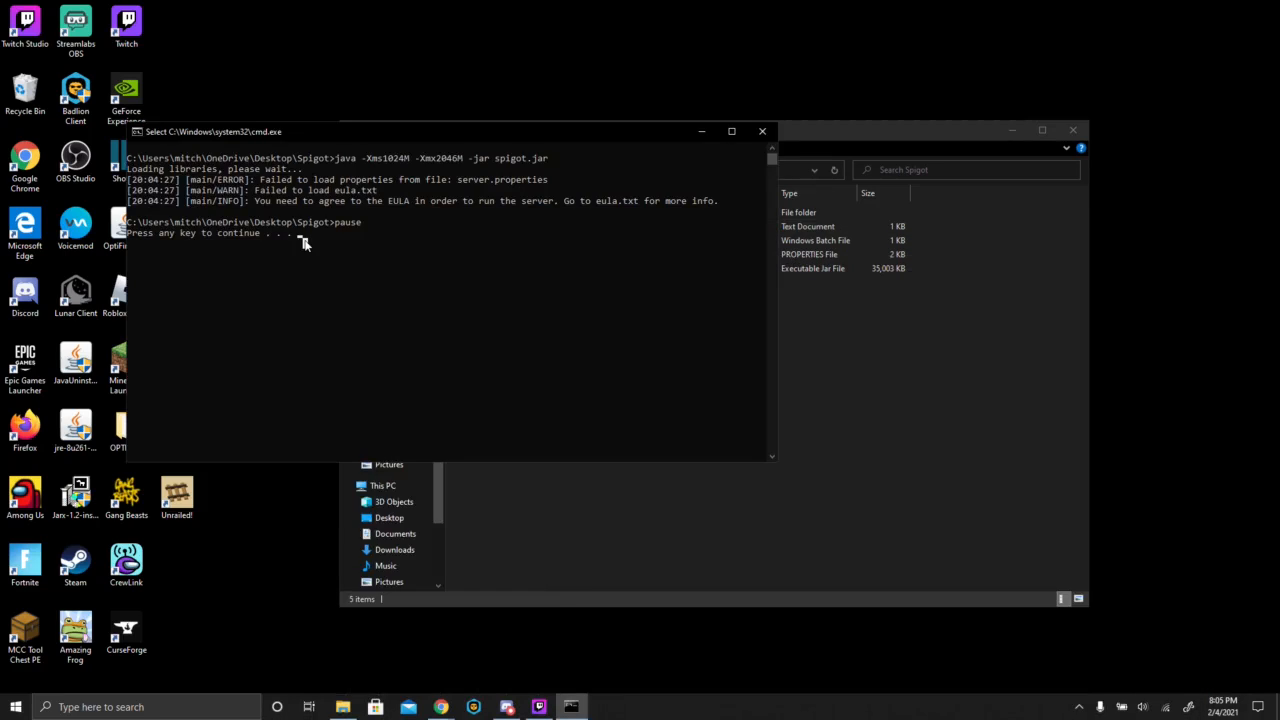
key(Return)
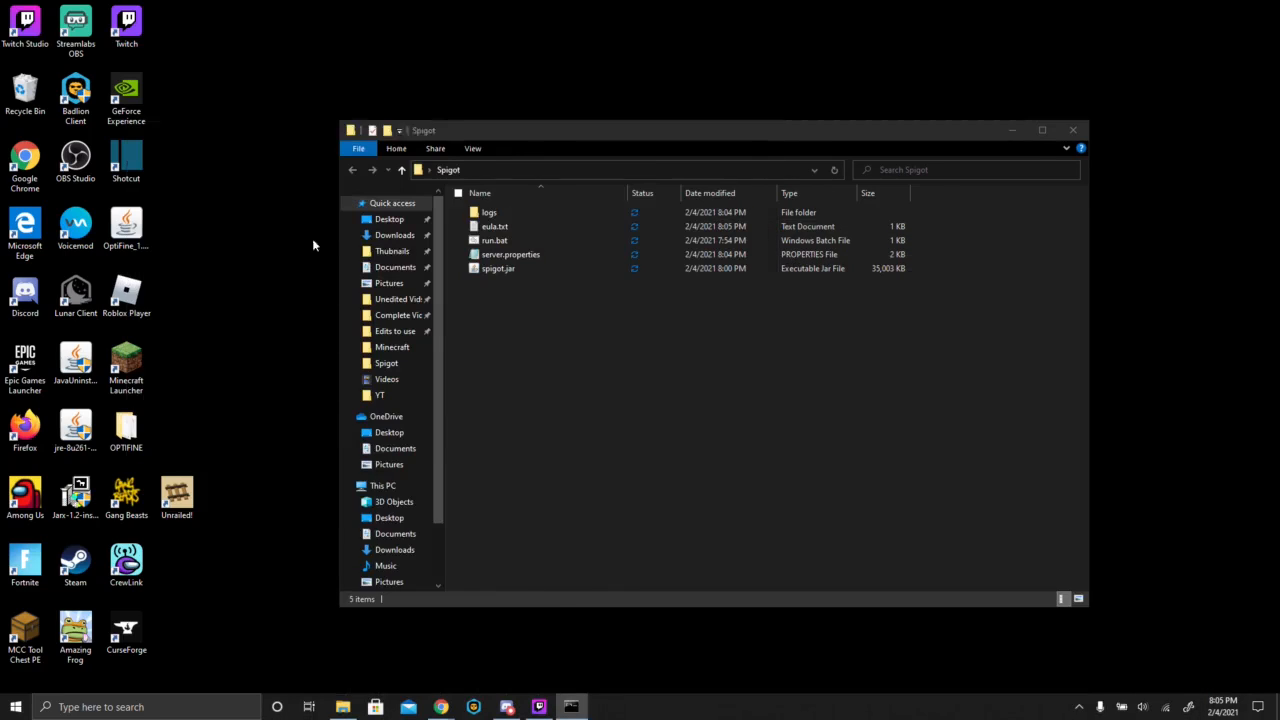
double_click(496, 241)
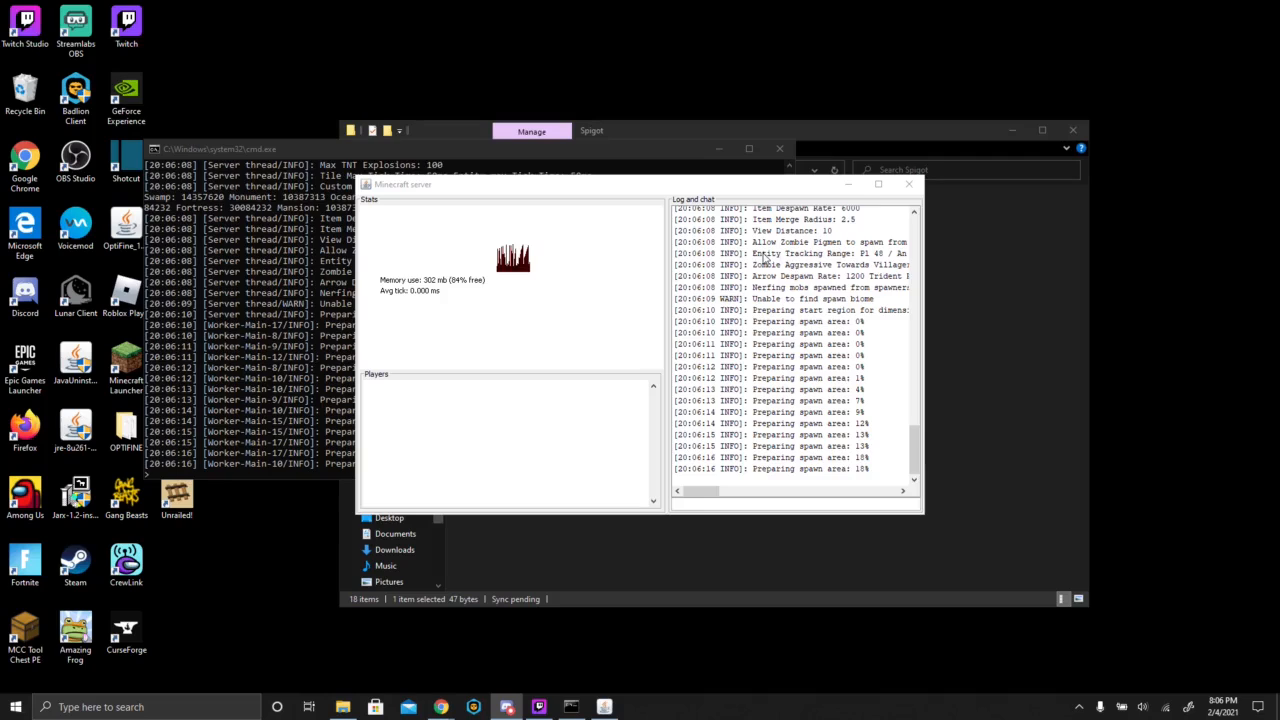
scroll(746, 490, up, 2)
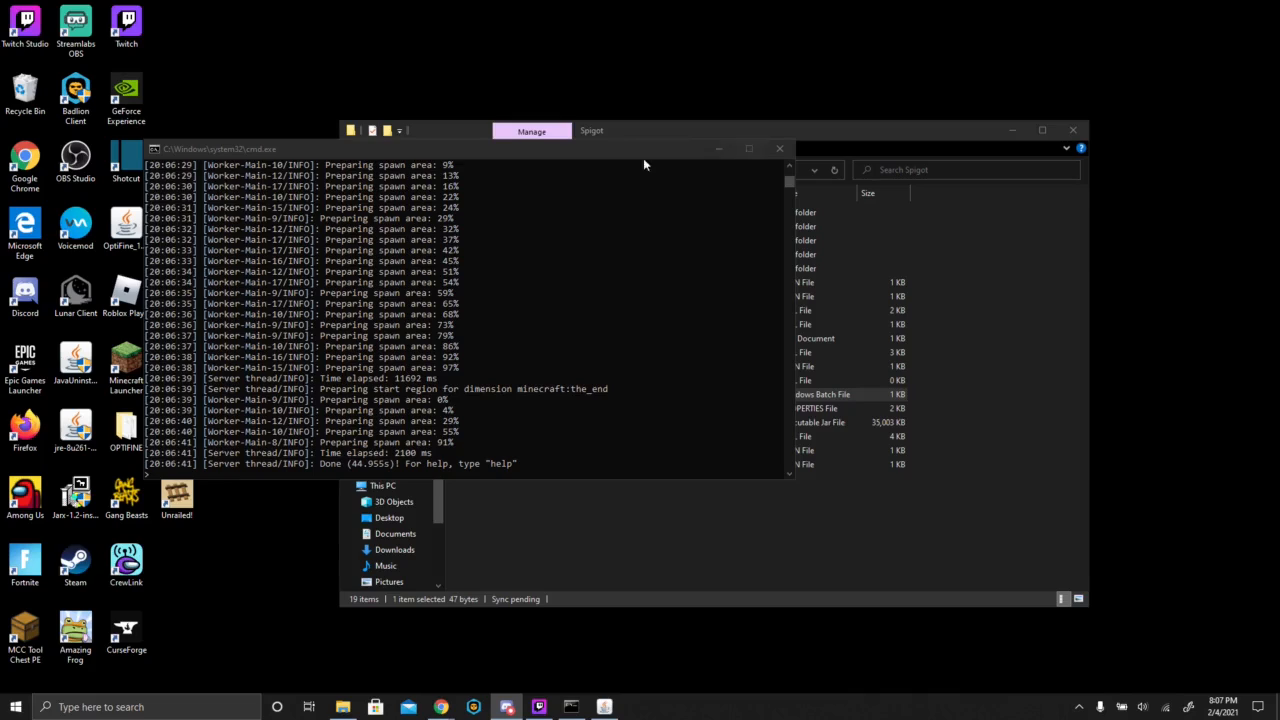
click(720, 143)
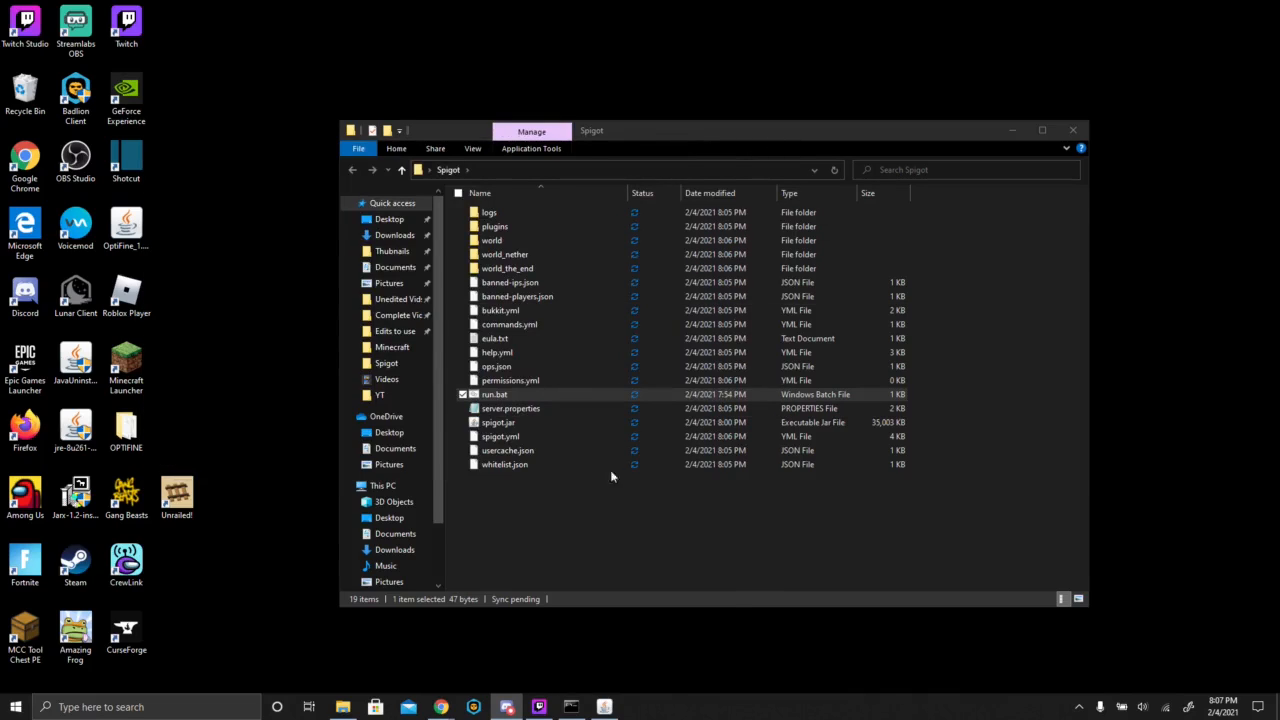
- Look inside the server's plugins folder and return to the Spigot folder
click(688, 548)
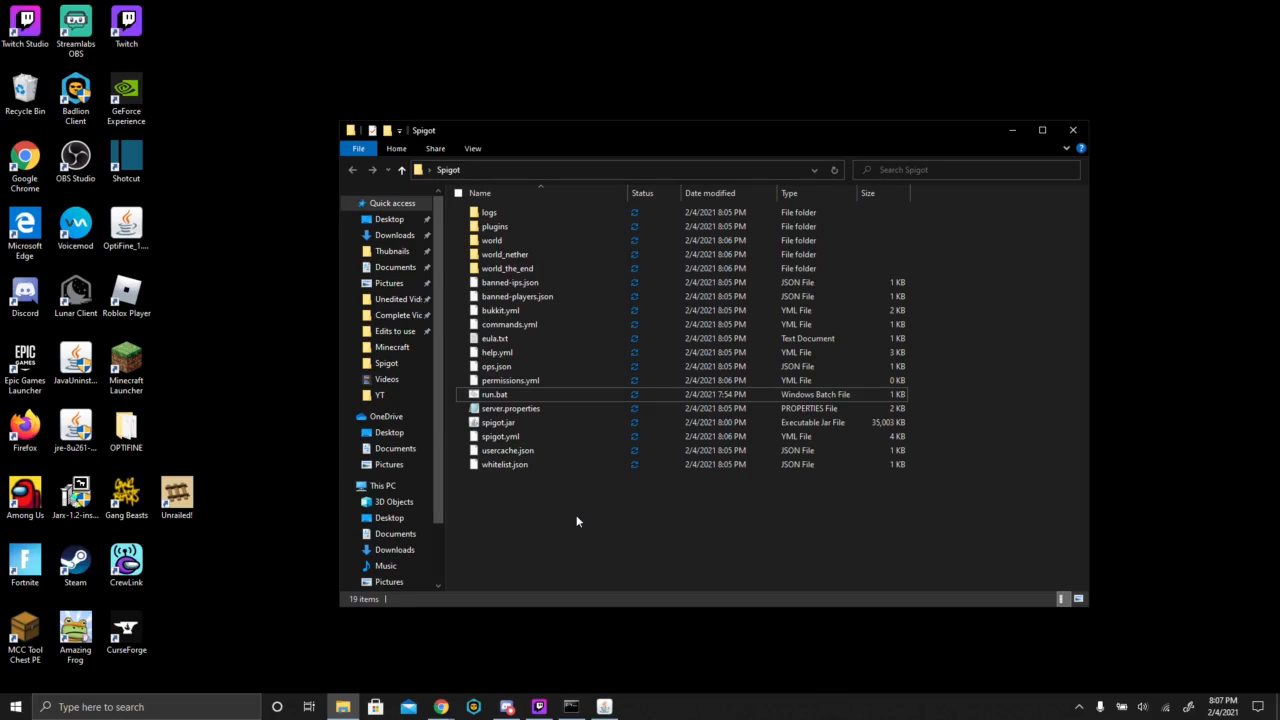
double_click(494, 226)
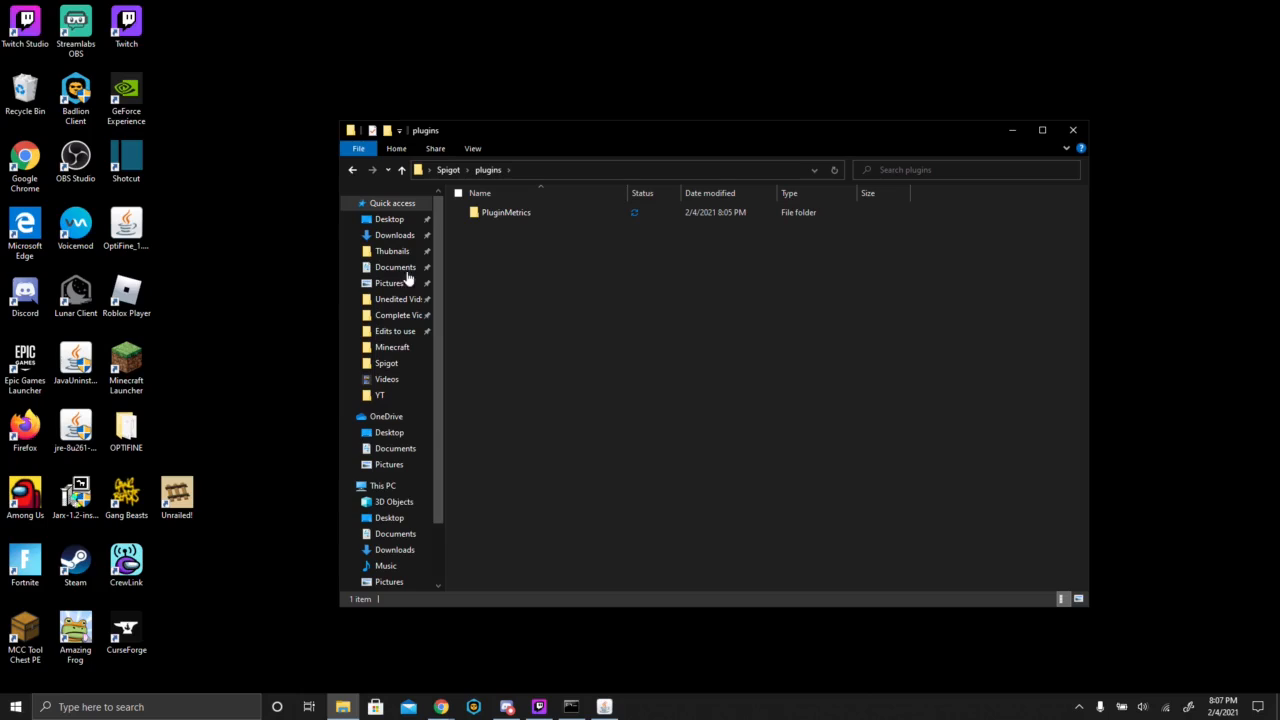
key(alt+Left)
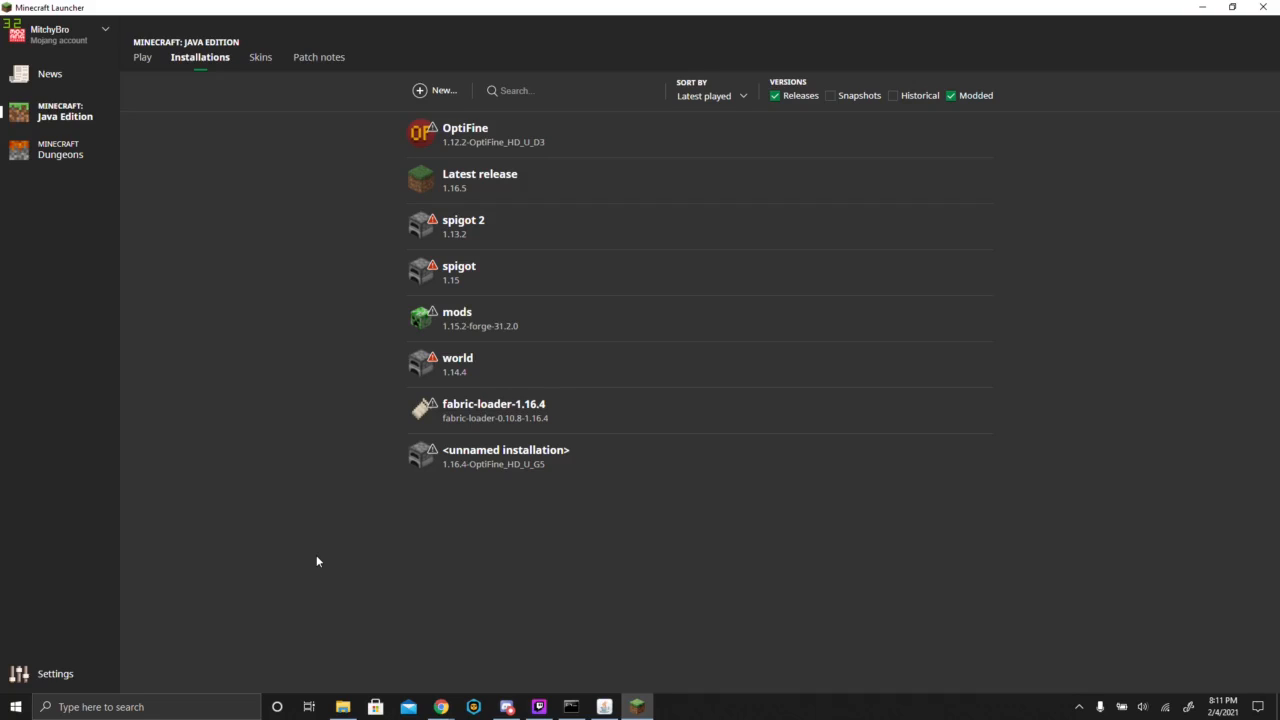
- Launch the Latest release 1.16.5 installation from Minecraft Launcher and go to Multiplayer to add a server
mouse_move(912, 180)
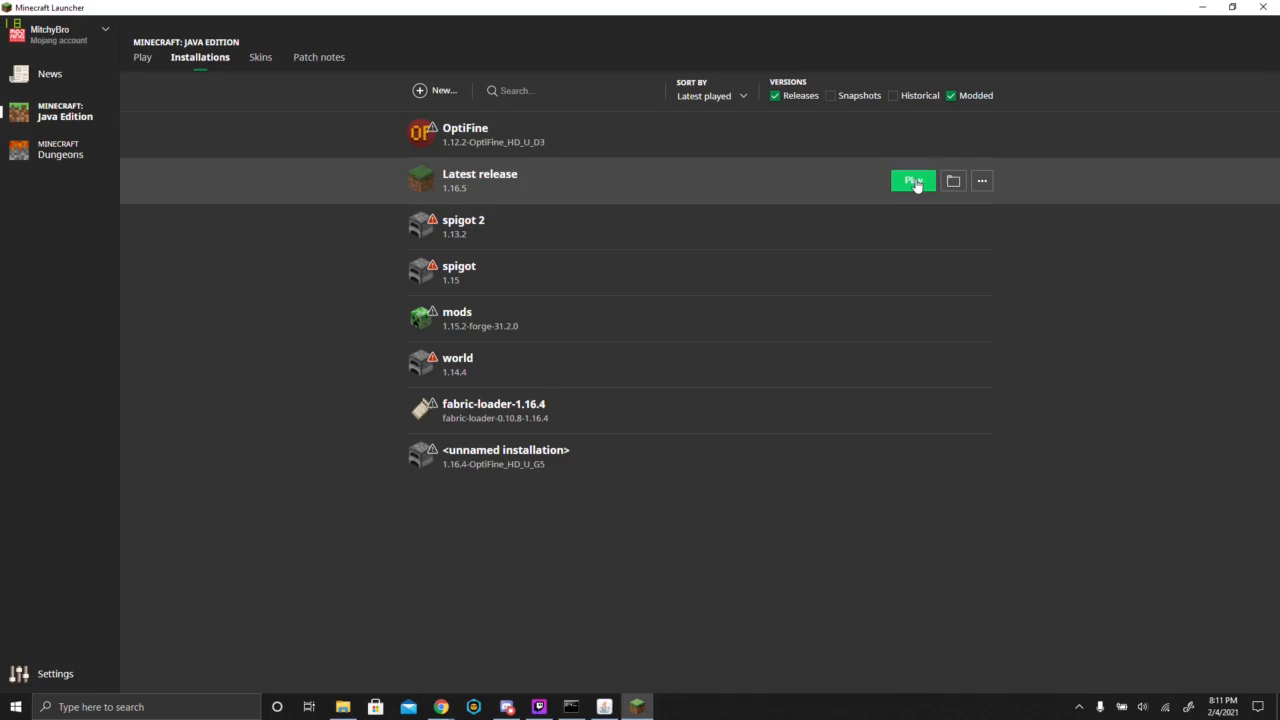
click(913, 181)
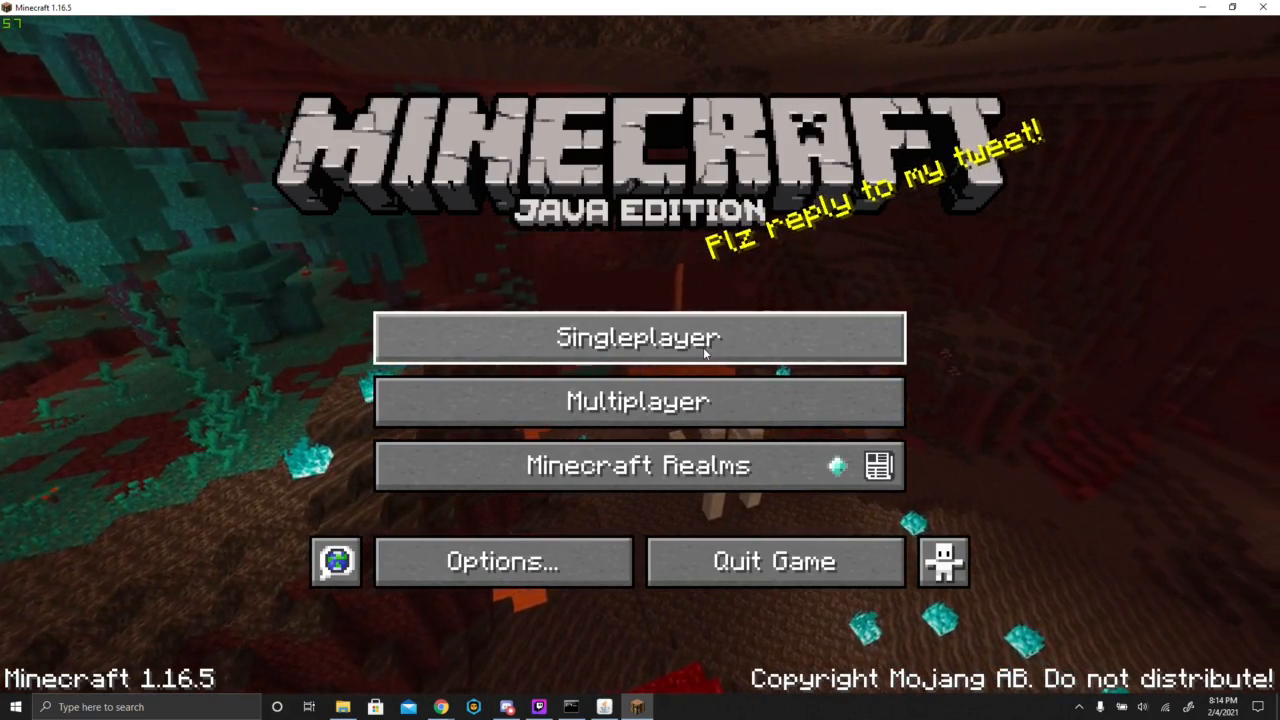
click(700, 401)
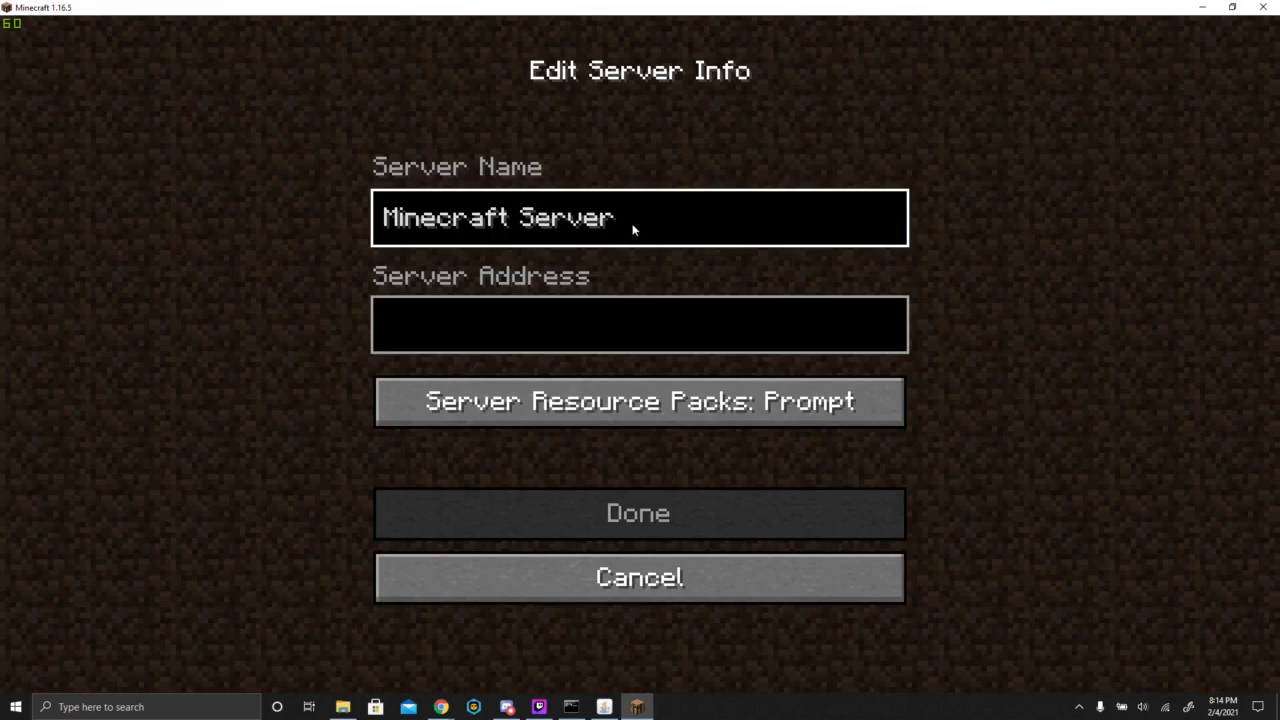
- Replace the default name of the new server entry with "MB Smp" and activate the server address for entry
key(BackSpace)
key(BackSpace)
key(BackSpace)
key(BackSpace)
key(BackSpace)
key(BackSpace)
key(BackSpace)
key(BackSpace)
key(BackSpace)
key(BackSpace)
key(BackSpace)
key(BackSpace)
key(BackSpace)
key(BackSpace)
key(BackSpace)
key(BackSpace)
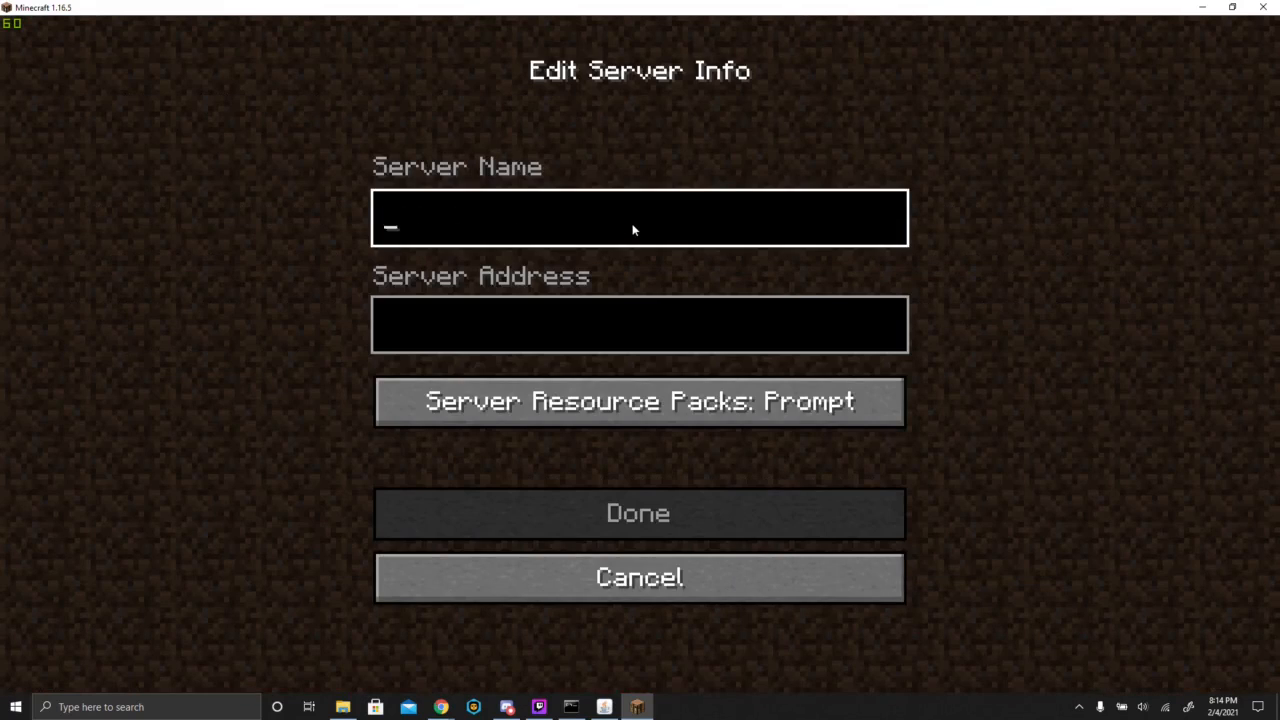
text(MB Smp)
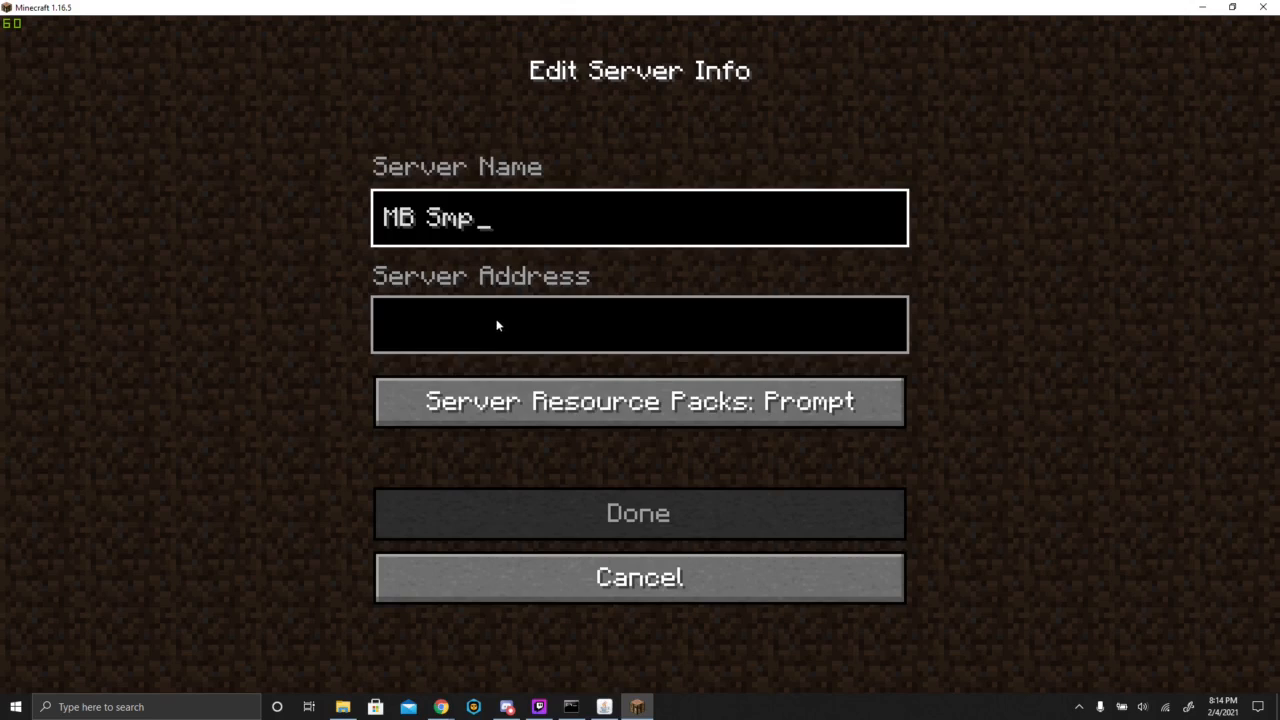
click(497, 325)
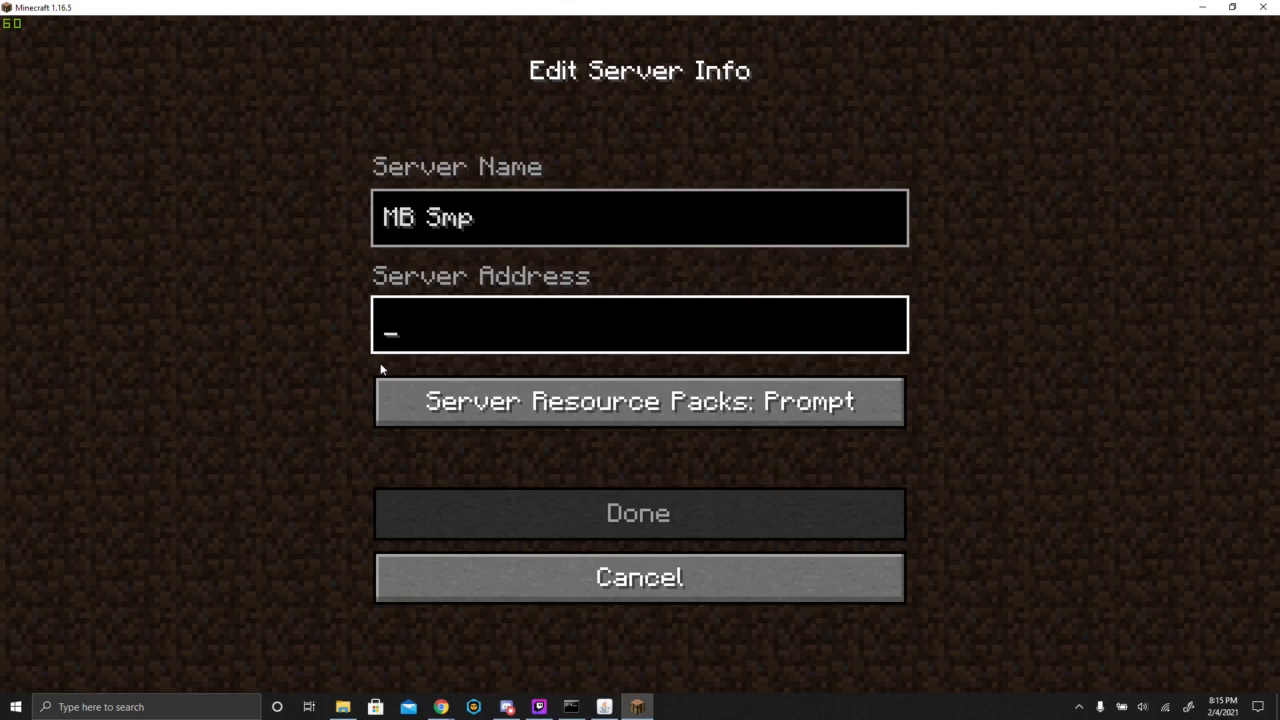
- Return to the multiplayer server list and join the MB Smp server
key(Escape)
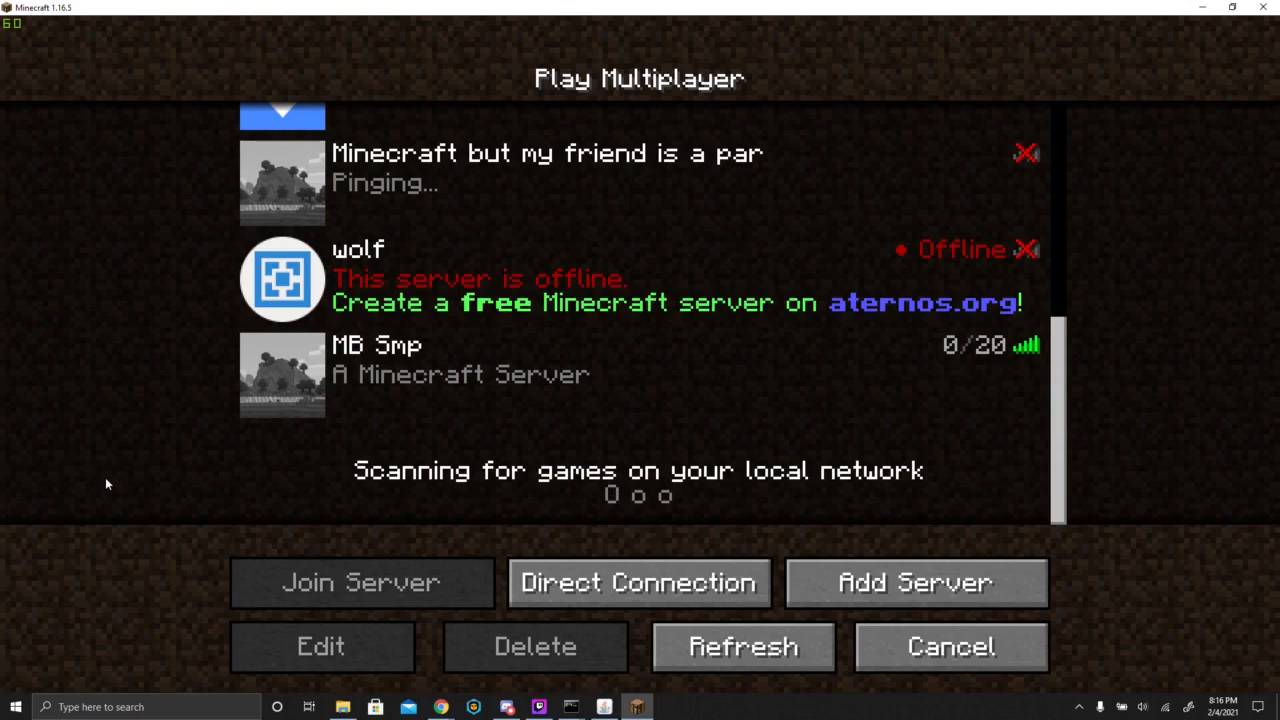
mouse_move(296, 400)
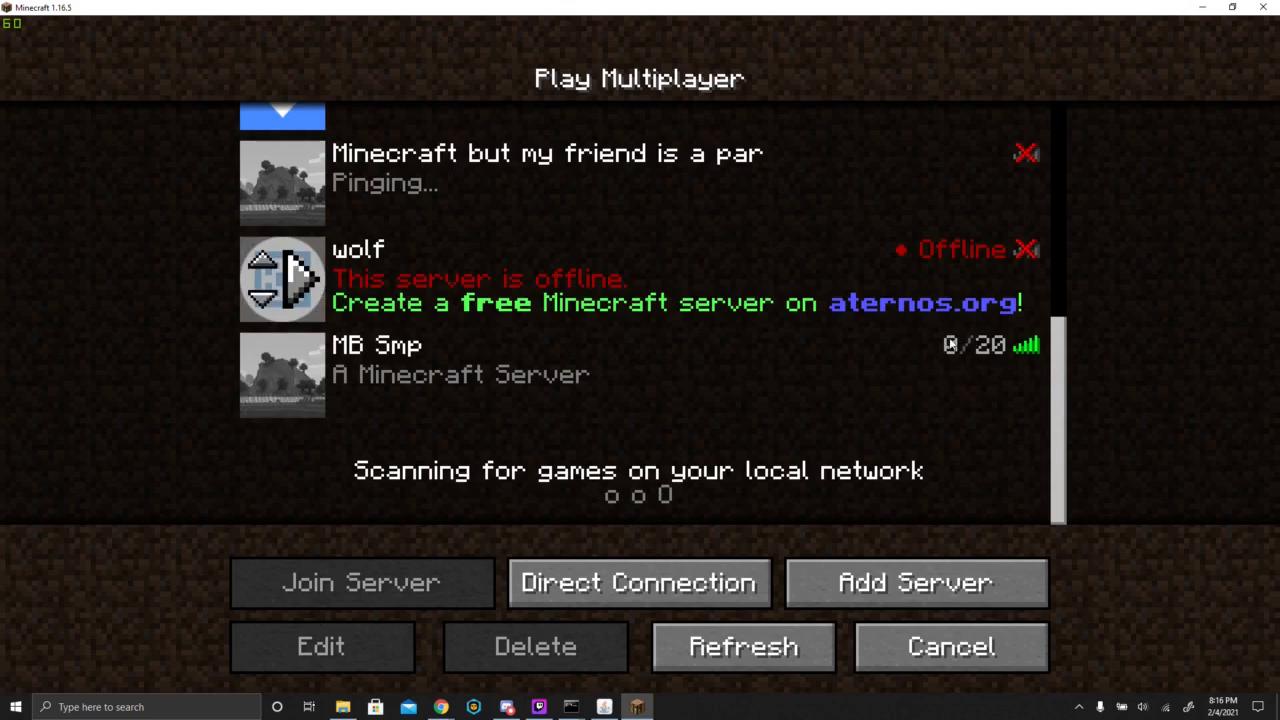
click(300, 370)
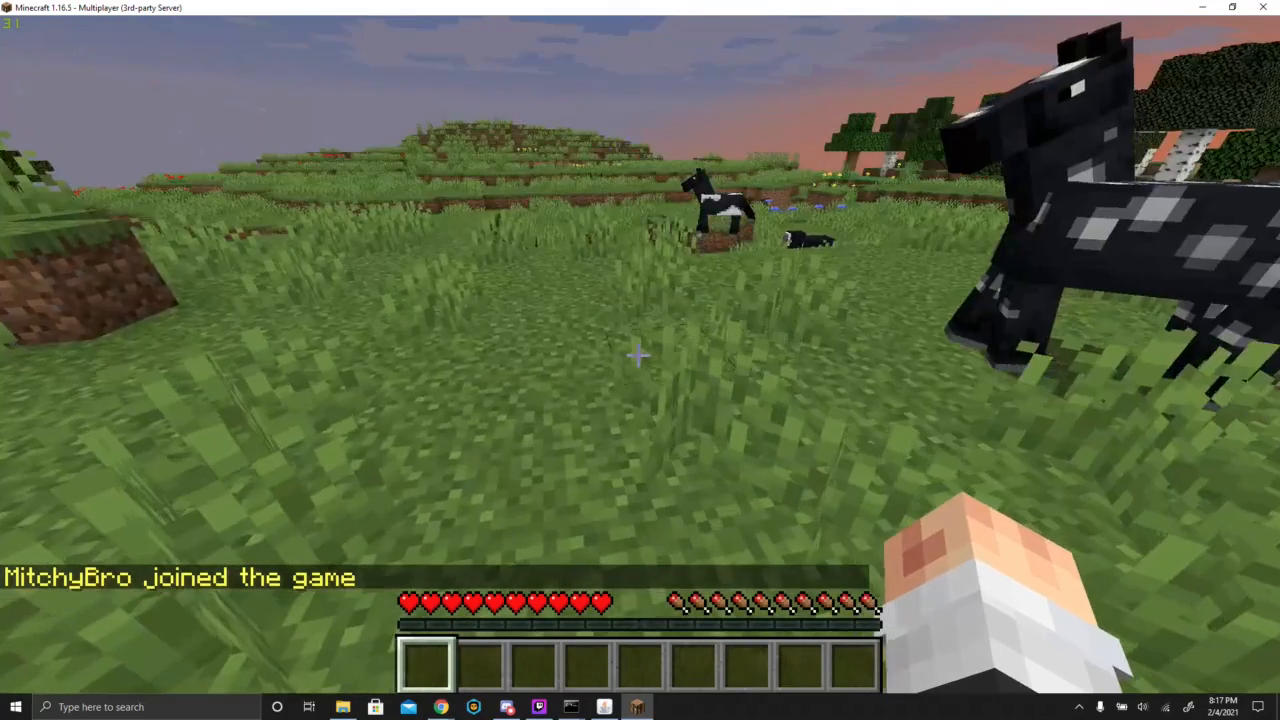
- Walk around the grassy spawn area of the joined server world to check that it is playable
key(s)
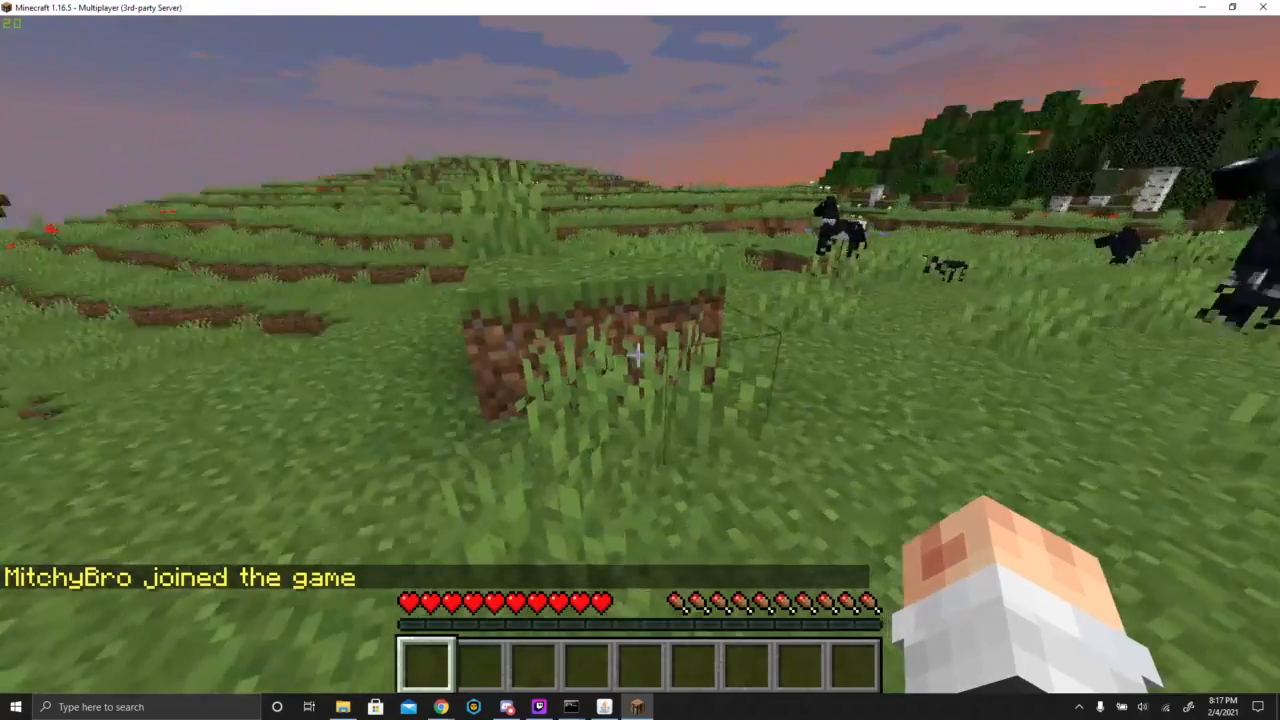
key(w)
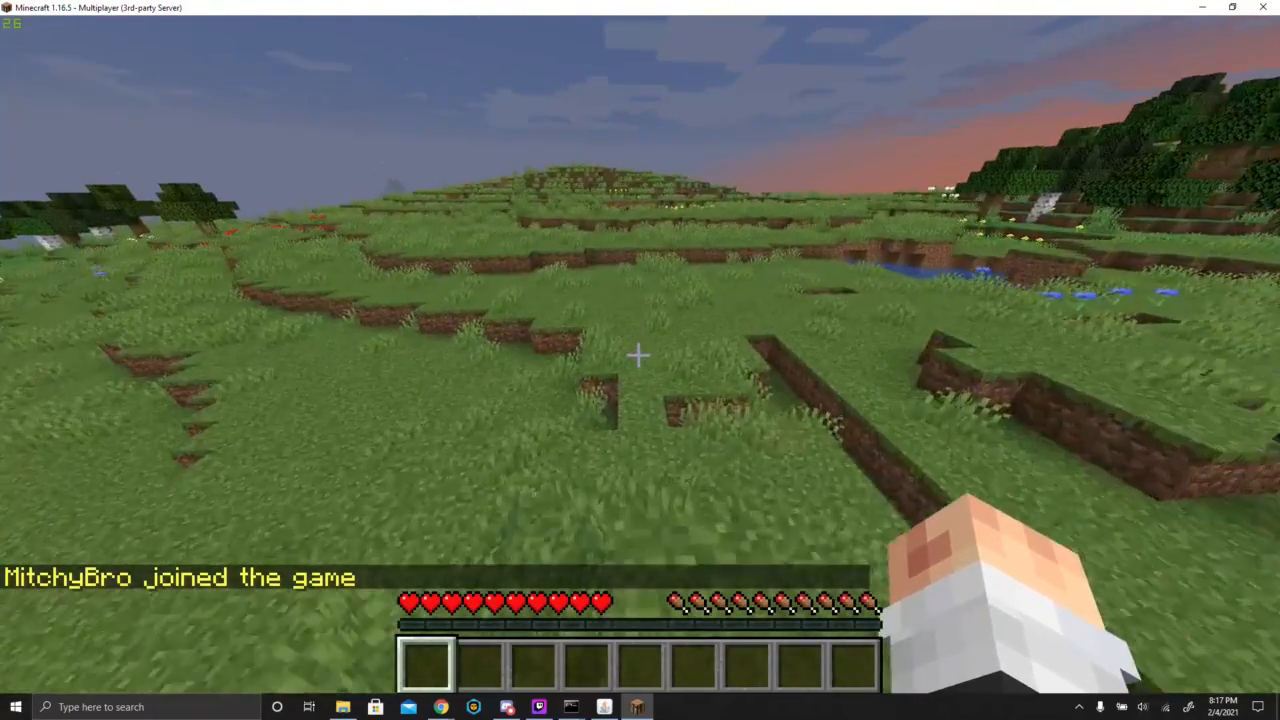
key(w)
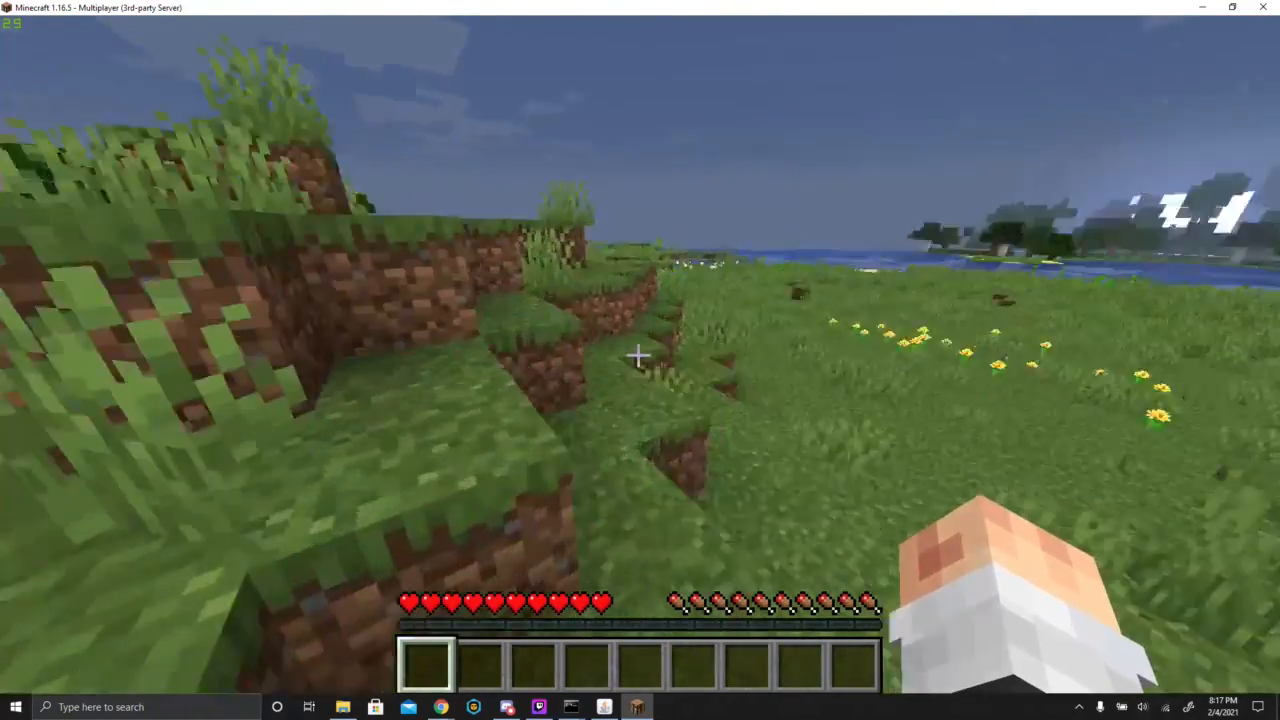
key(w)
key(space)
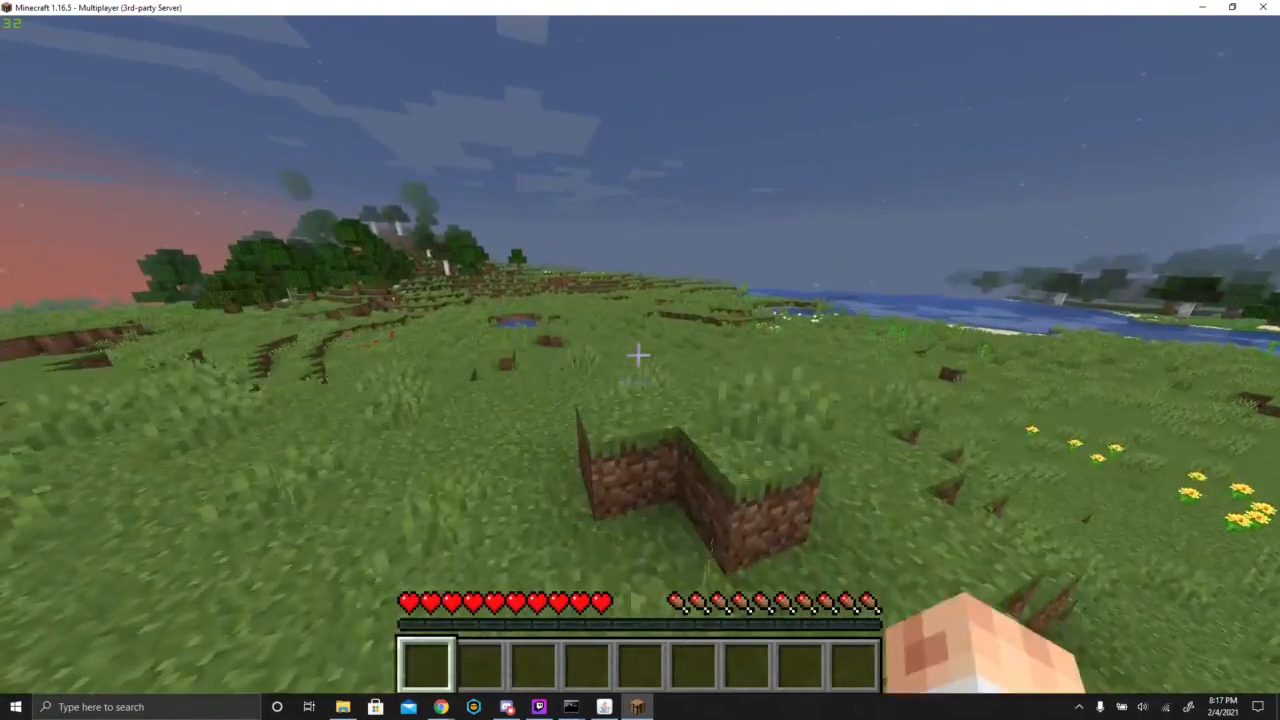
key(w)
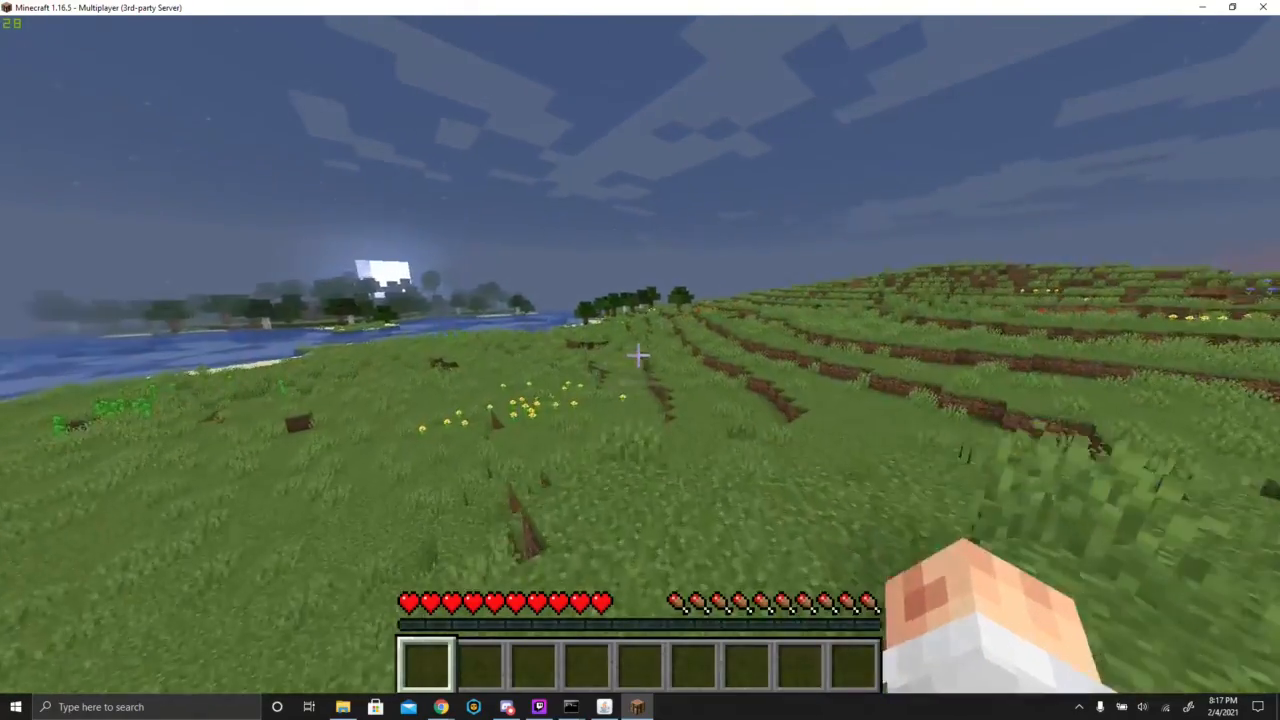
key(w)
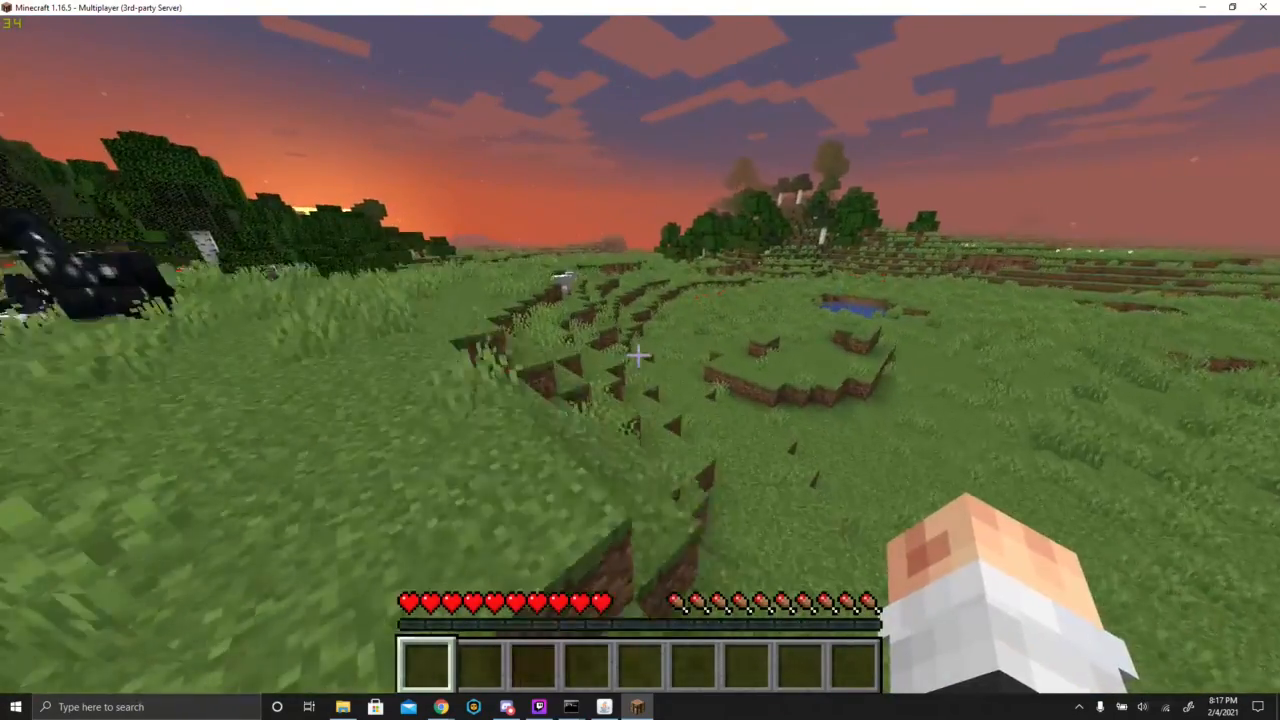
key(w)
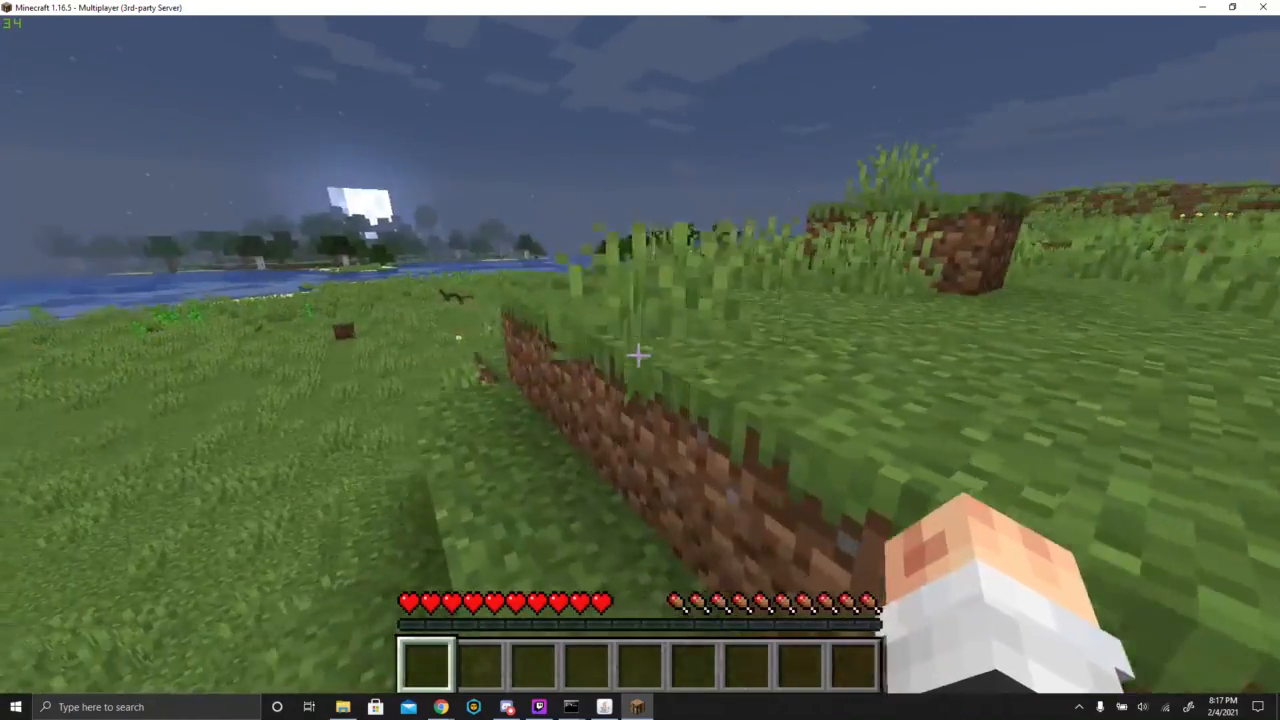
key(w)
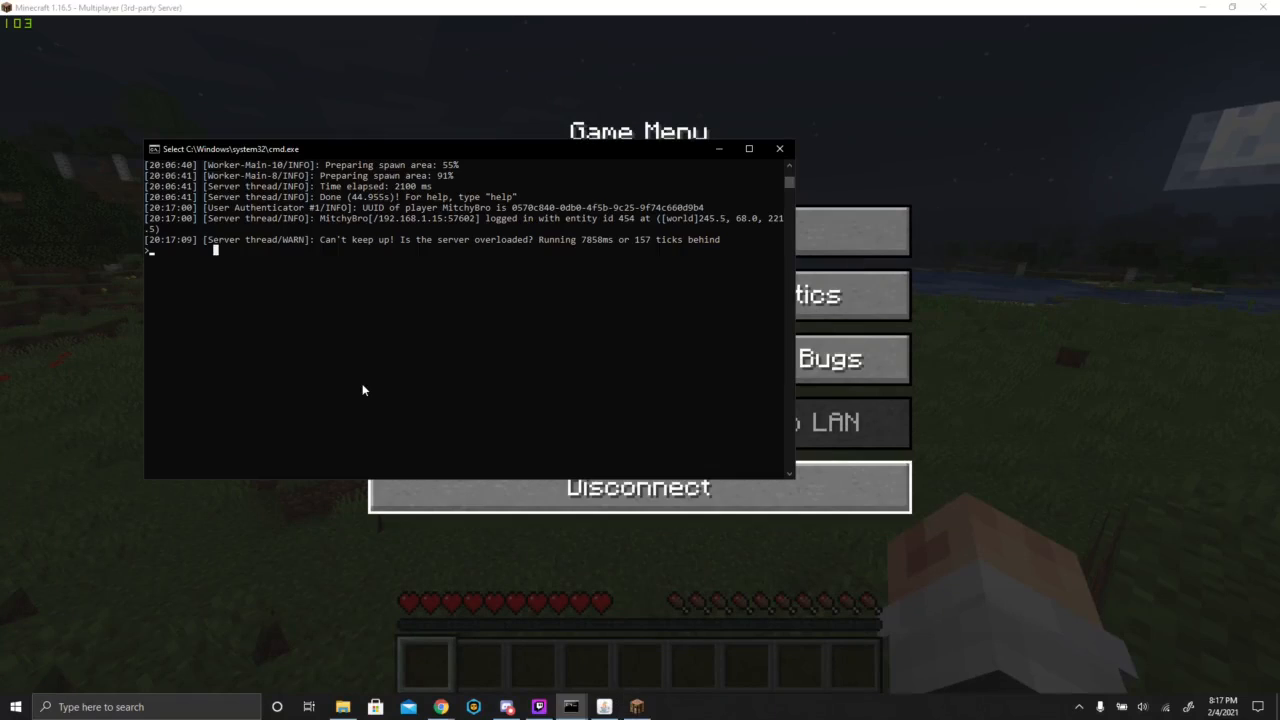
- Shut down the running server by executing the stop command in its console
scroll(369, 370, down, 5)
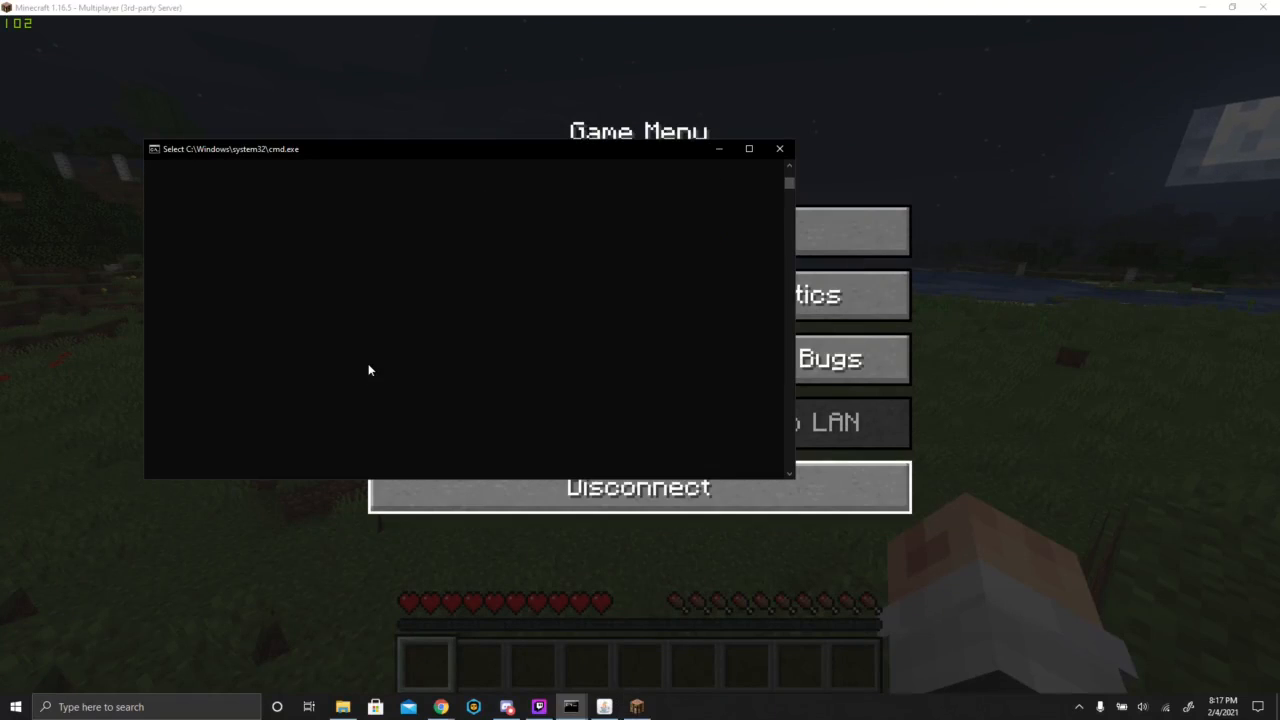
scroll(369, 370, up, 5)
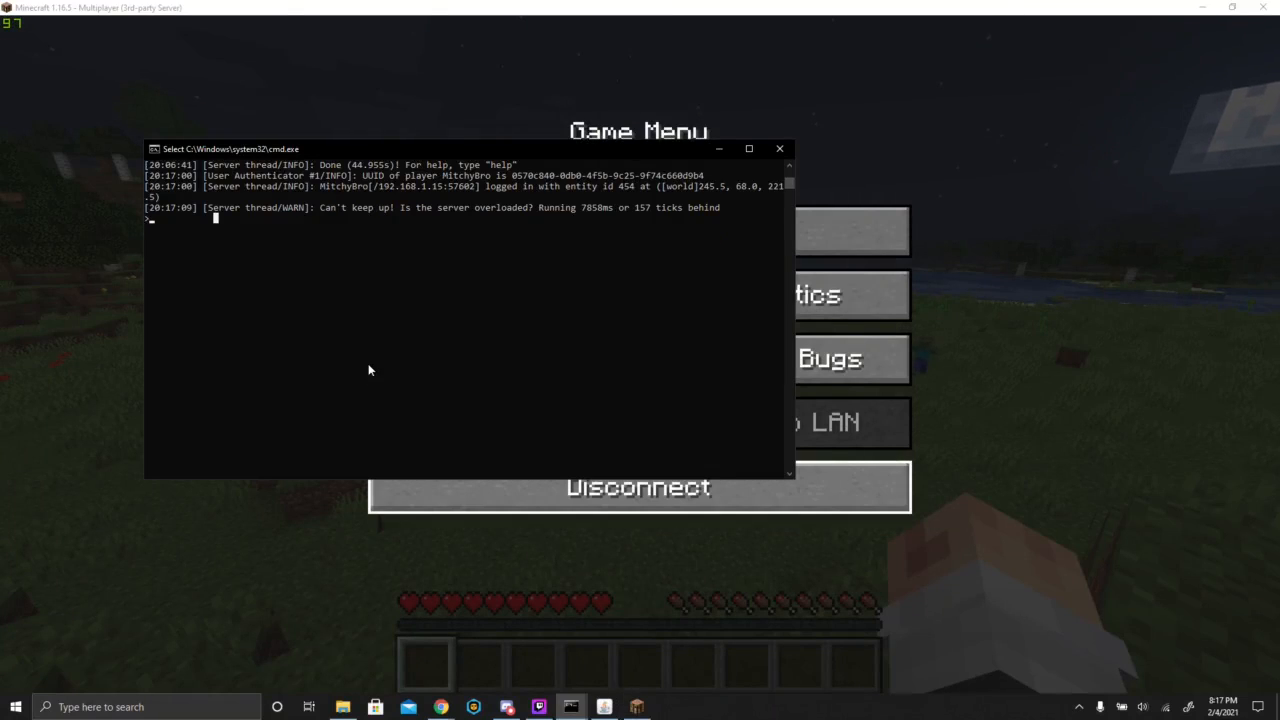
key(Escape)
text(stop)
key(Return)
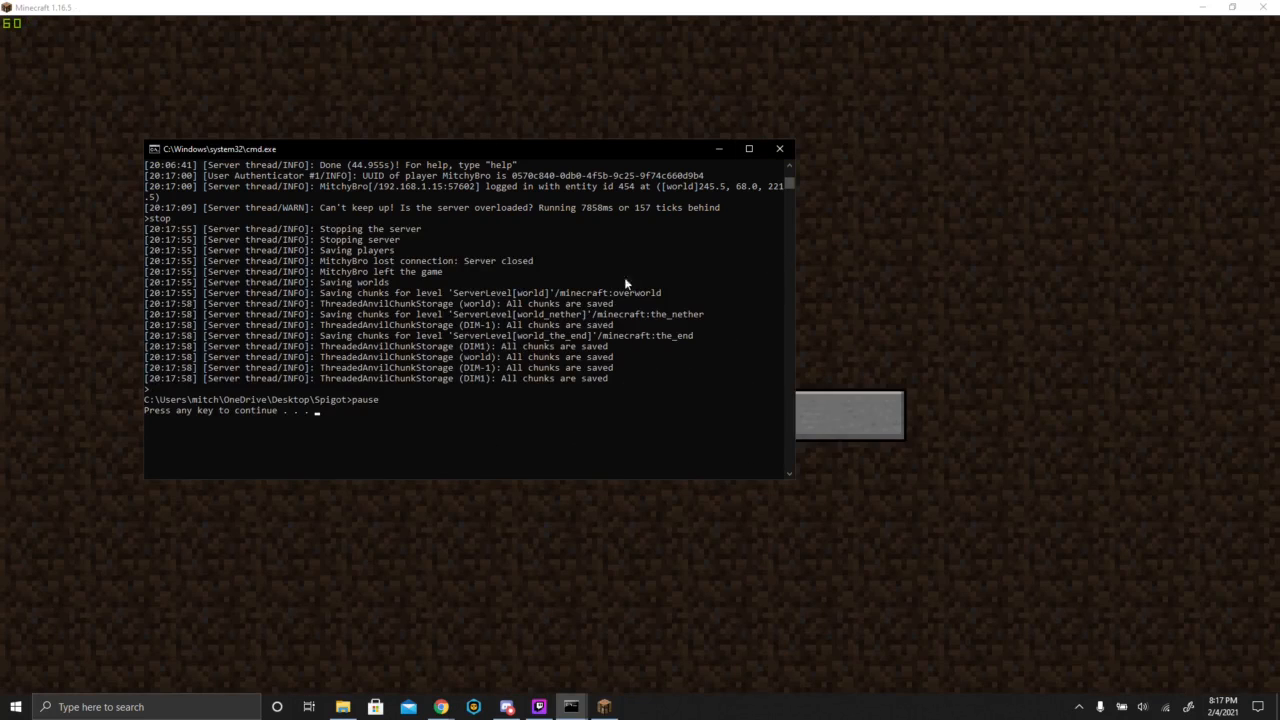
- Open server.properties from the Spigot folder and set enable-command-block to true
click(570, 707)
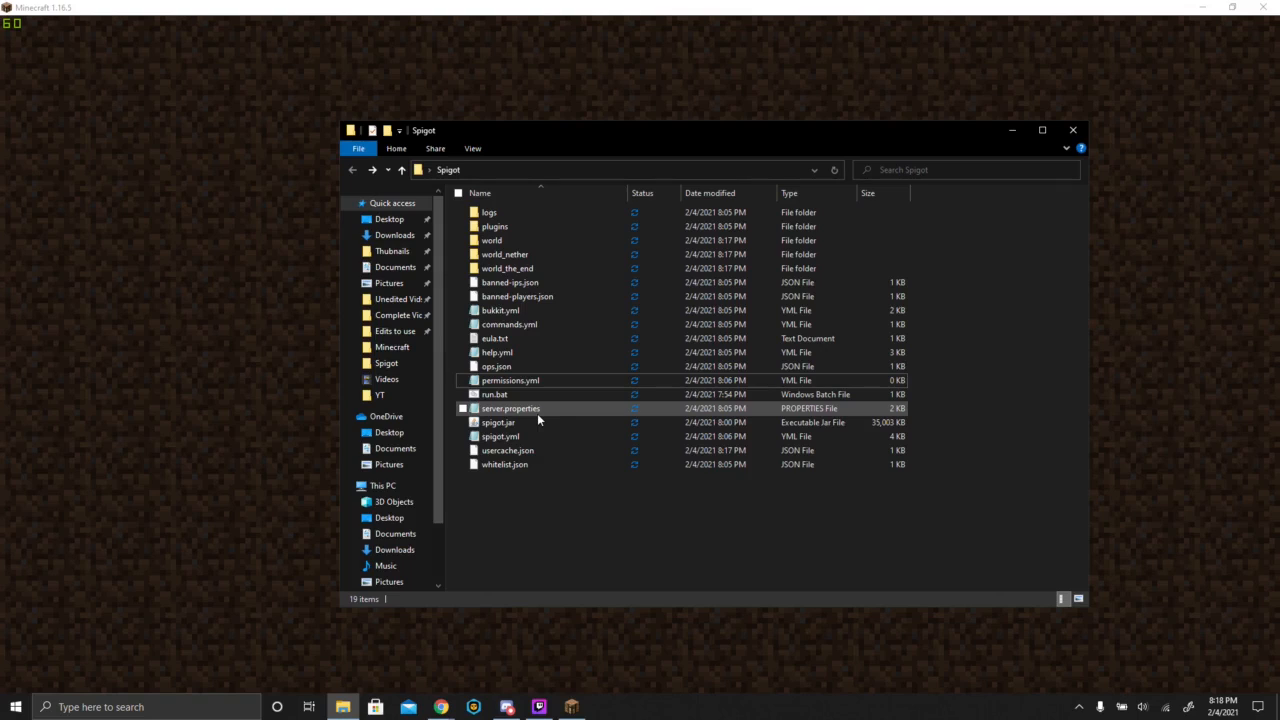
double_click(537, 413)
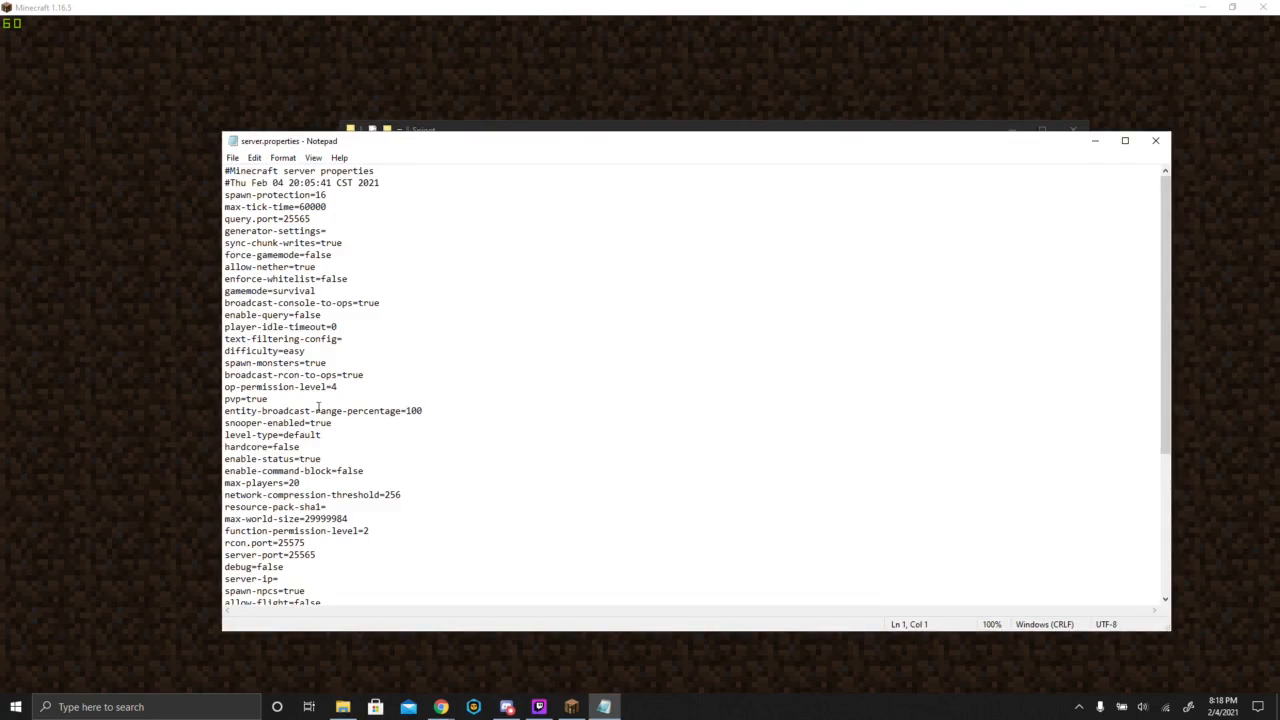
scroll(356, 424, down, 1)
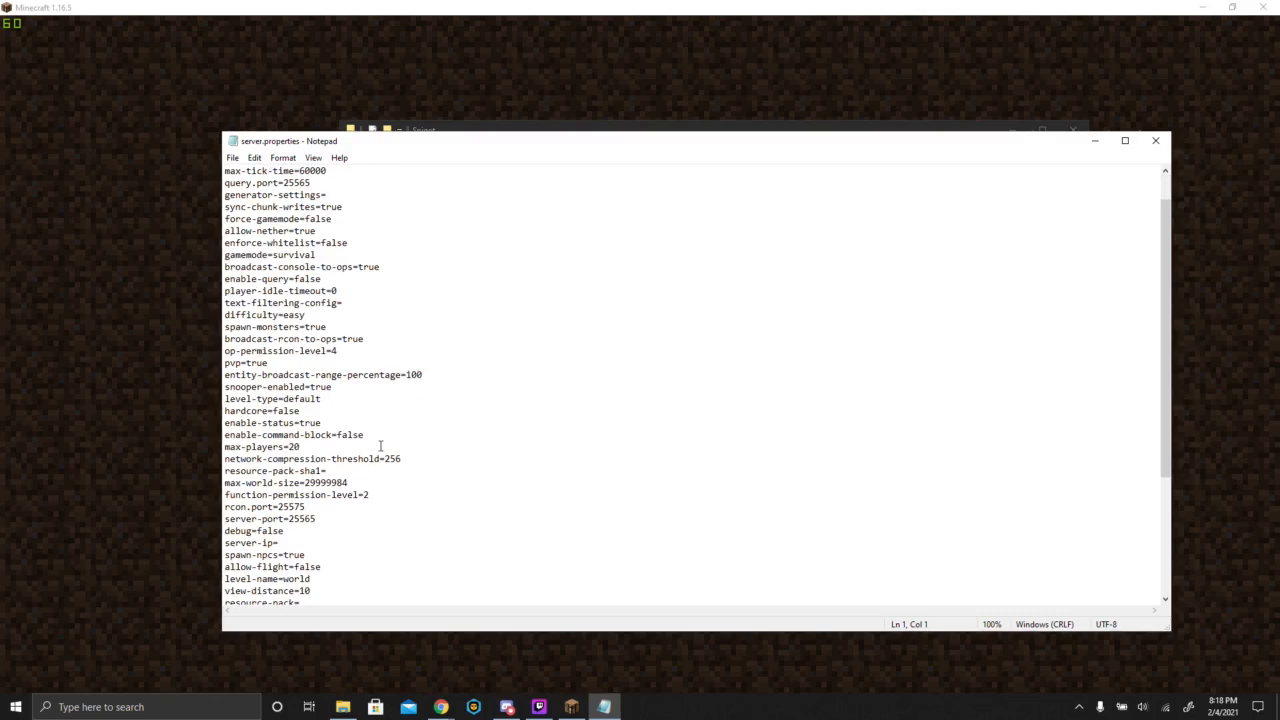
click(365, 435)
key(BackSpace)
key(BackSpace)
key(BackSpace)
key(BackSpace)
key(BackSpace)
text(true)
scroll(377, 482, down, 1)
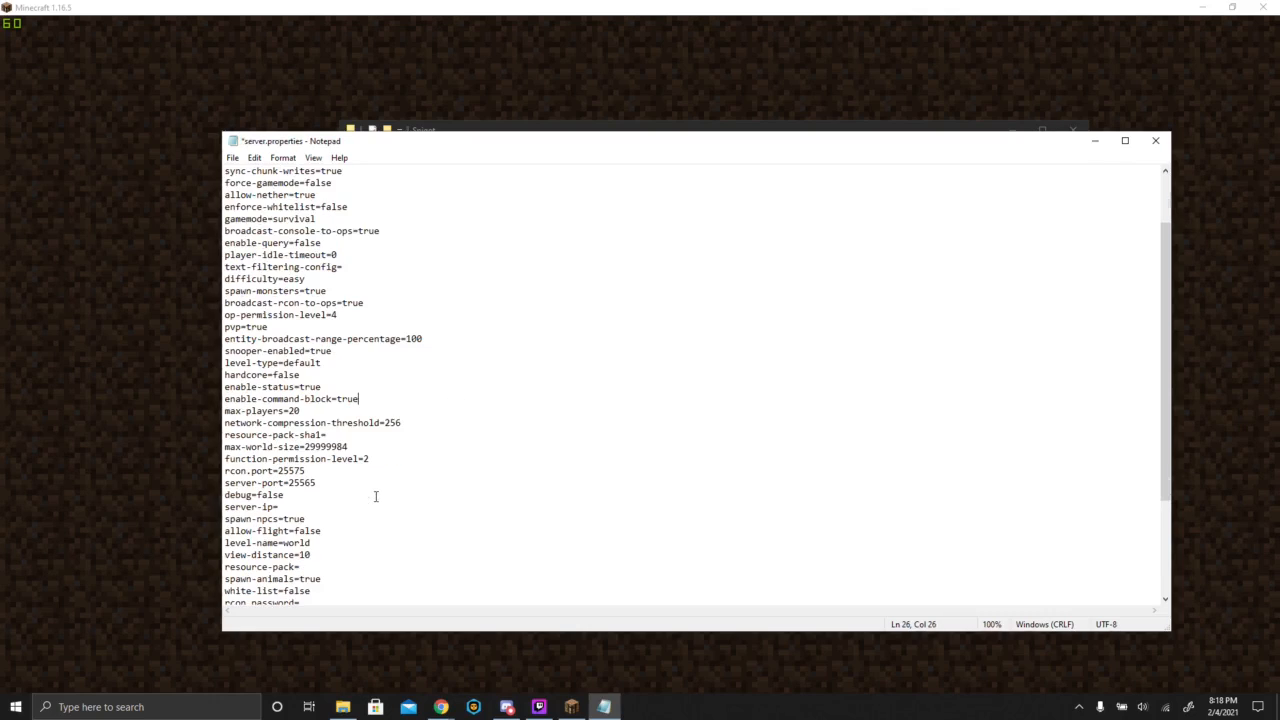
click(301, 507)
scroll(351, 555, up, 2)
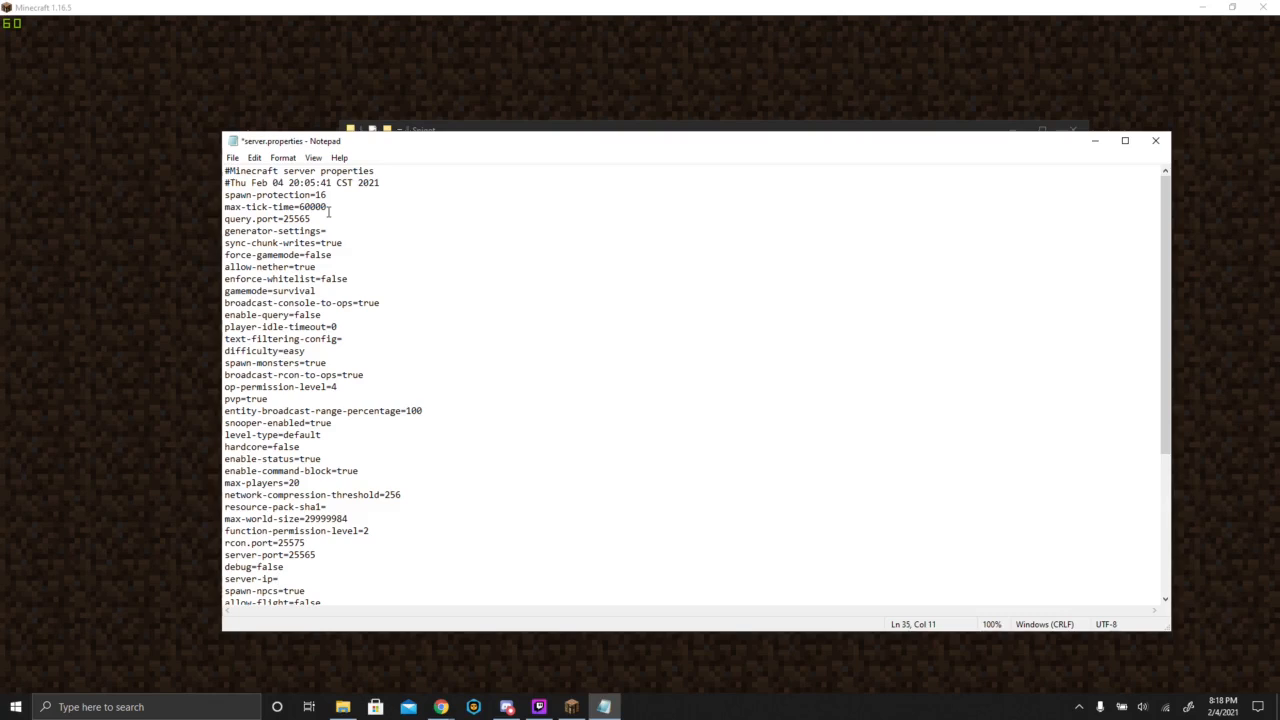
click(320, 291)
key(BackSpace)
text(l)
- Set the difficulty property in server.properties to hard
click(309, 351)
key(shift+Down)
click(312, 351)
key(BackSpace)
key(BackSpace)
key(BackSpace)
key(BackSpace)
text(hard)
- Set force-gamemode to true, then save and close server.properties
click(336, 257)
key(BackSpace)
key(BackSpace)
key(BackSpace)
key(BackSpace)
key(BackSpace)
text(t)
click(239, 160)
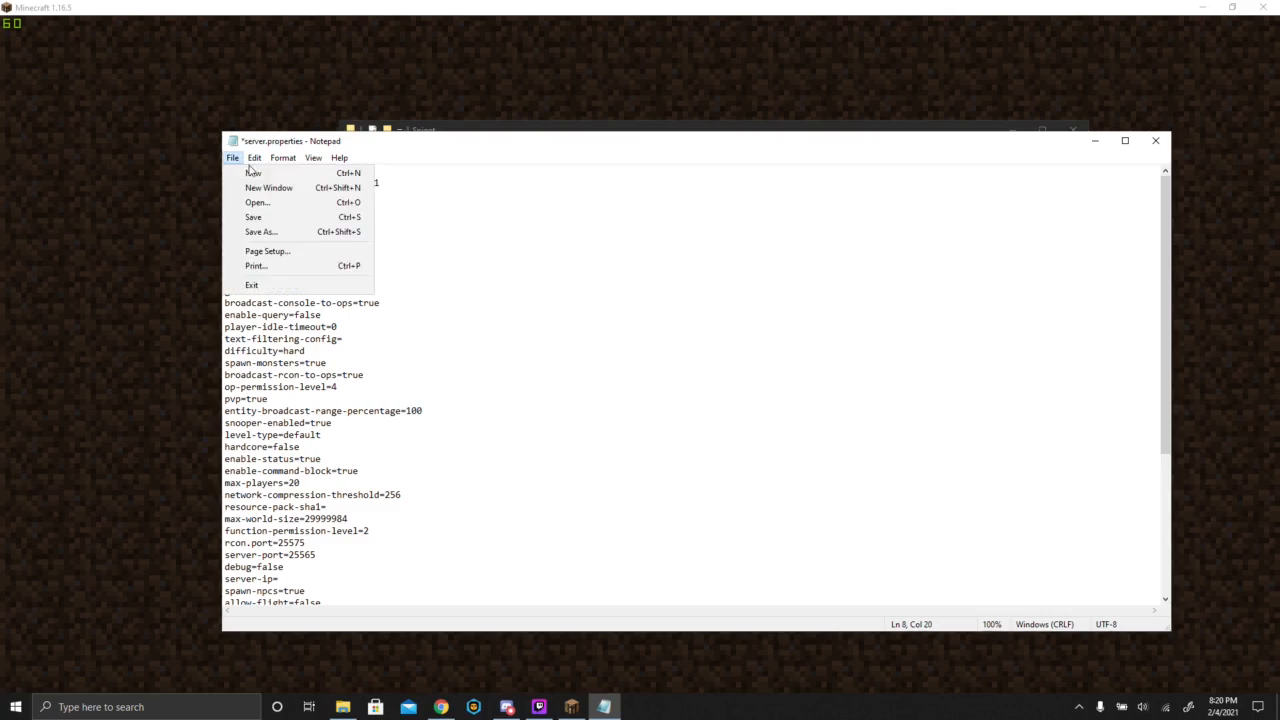
click(254, 217)
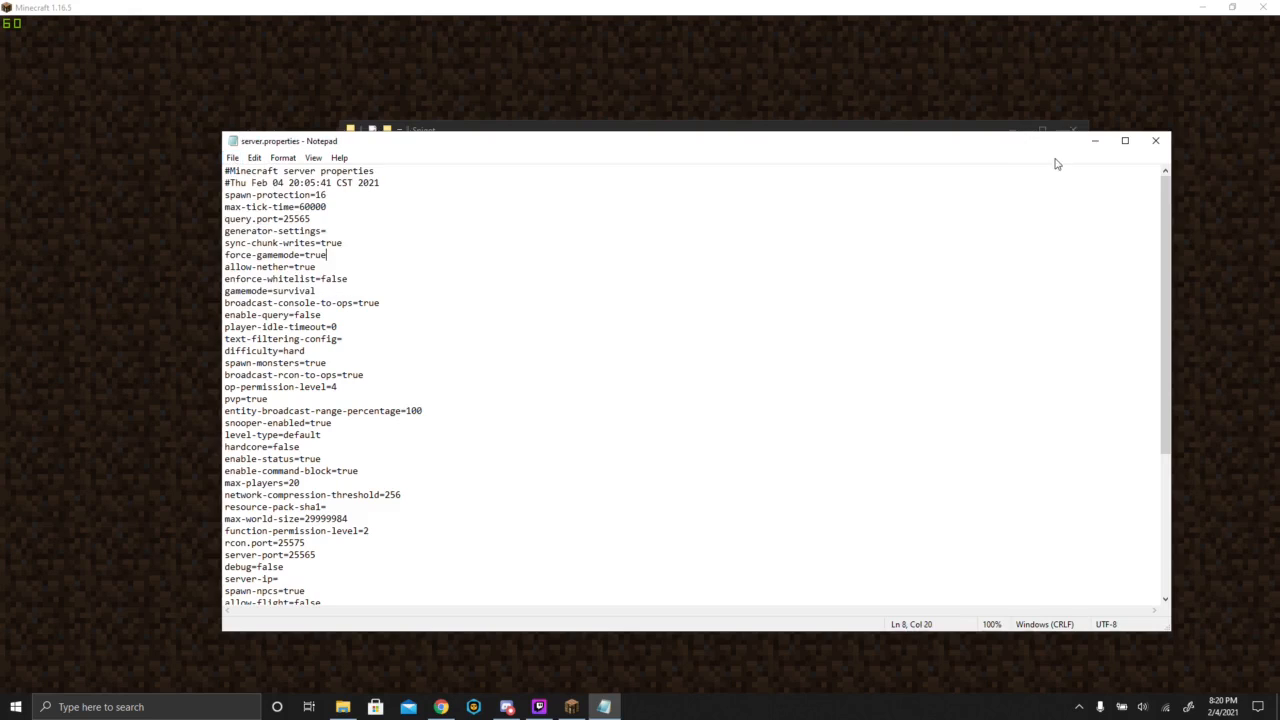
click(1160, 142)
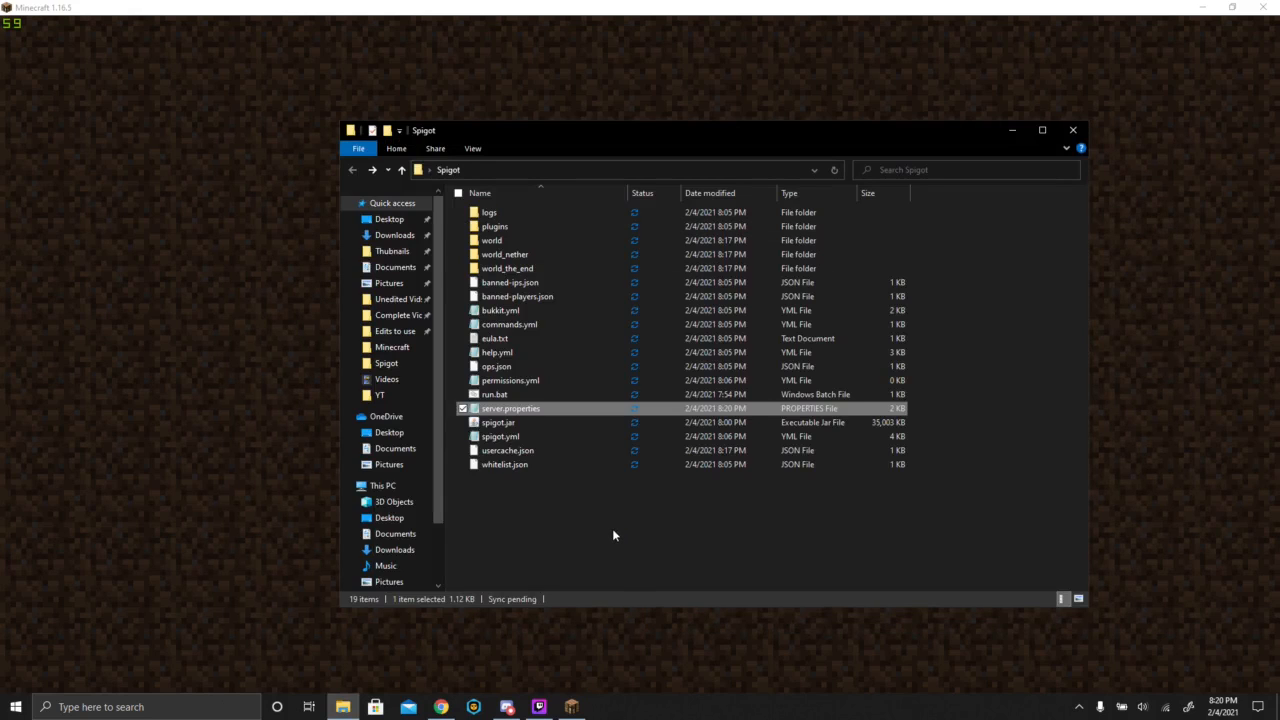
- Start the server again with run.bat, minimize its console and the Spigot folder, and rejoin MB Smp
double_click(529, 396)
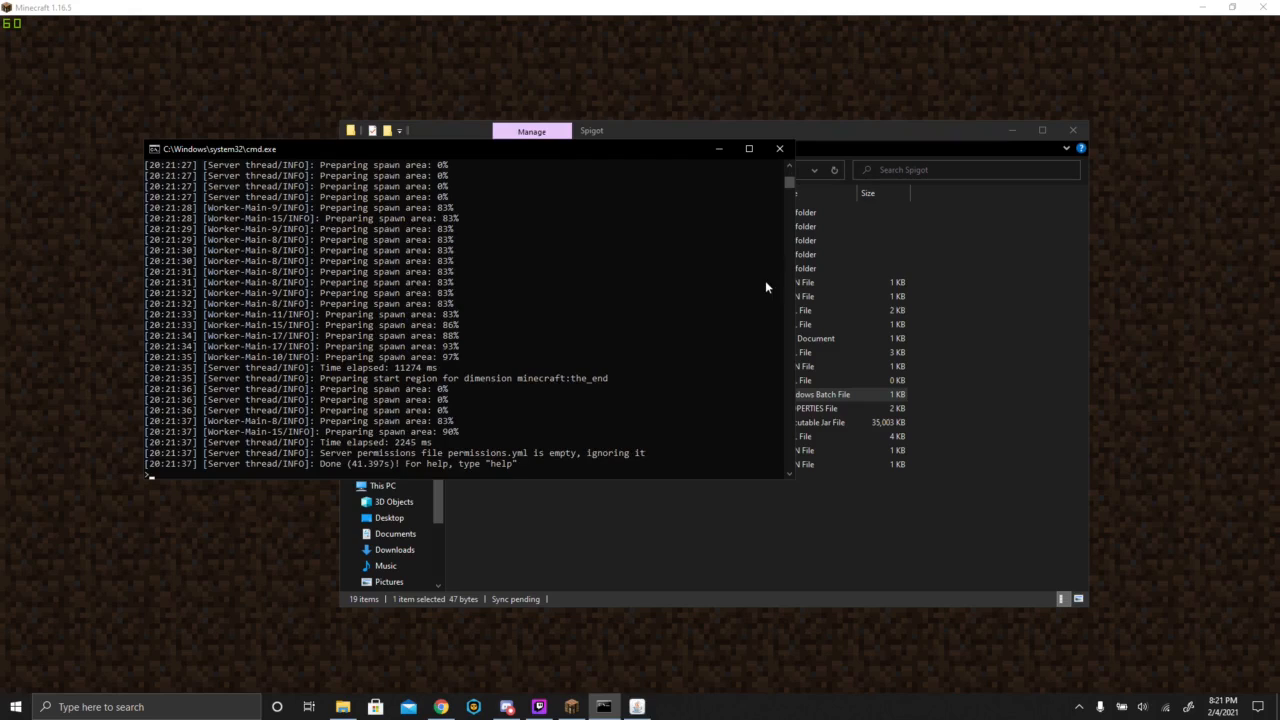
click(720, 149)
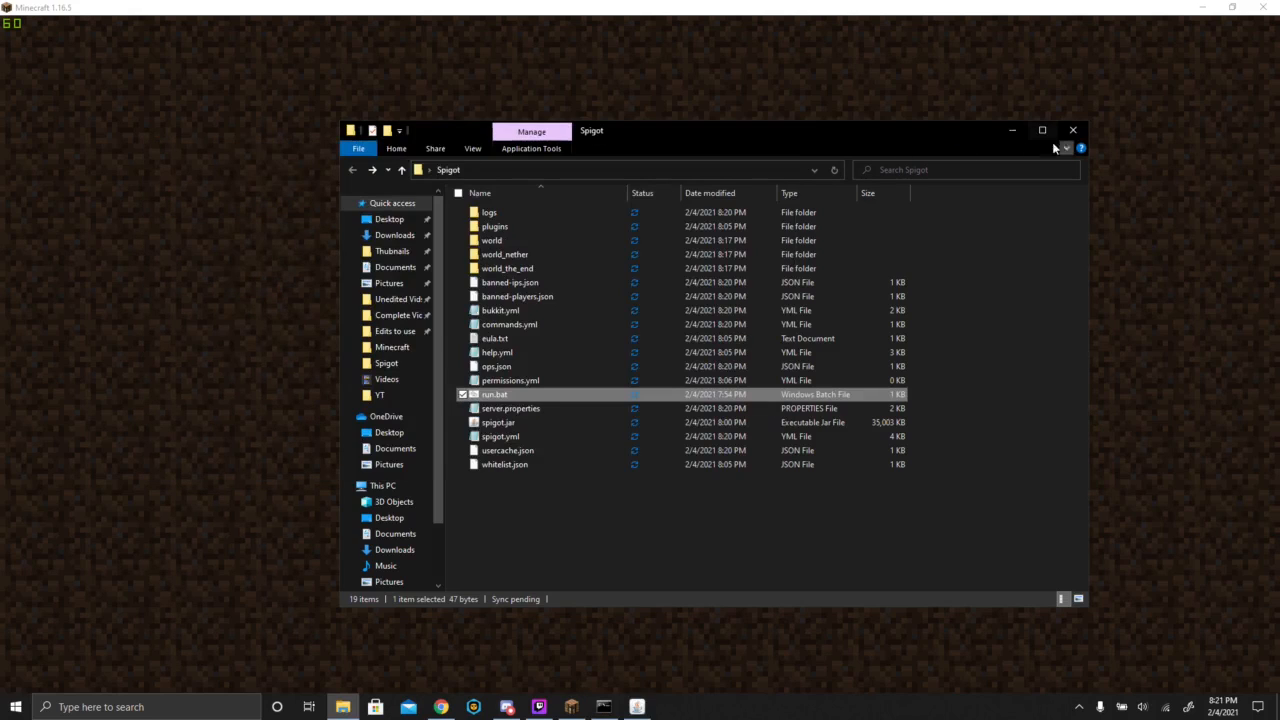
click(1013, 131)
click(627, 430)
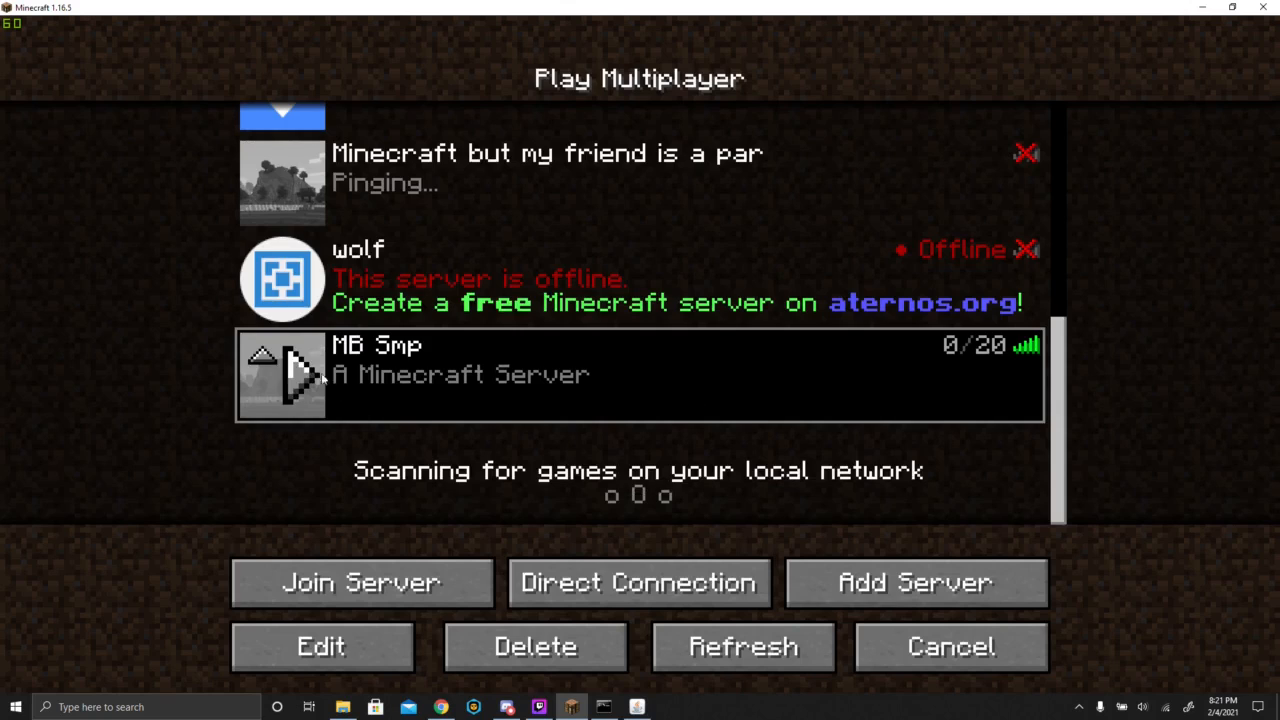
click(300, 368)
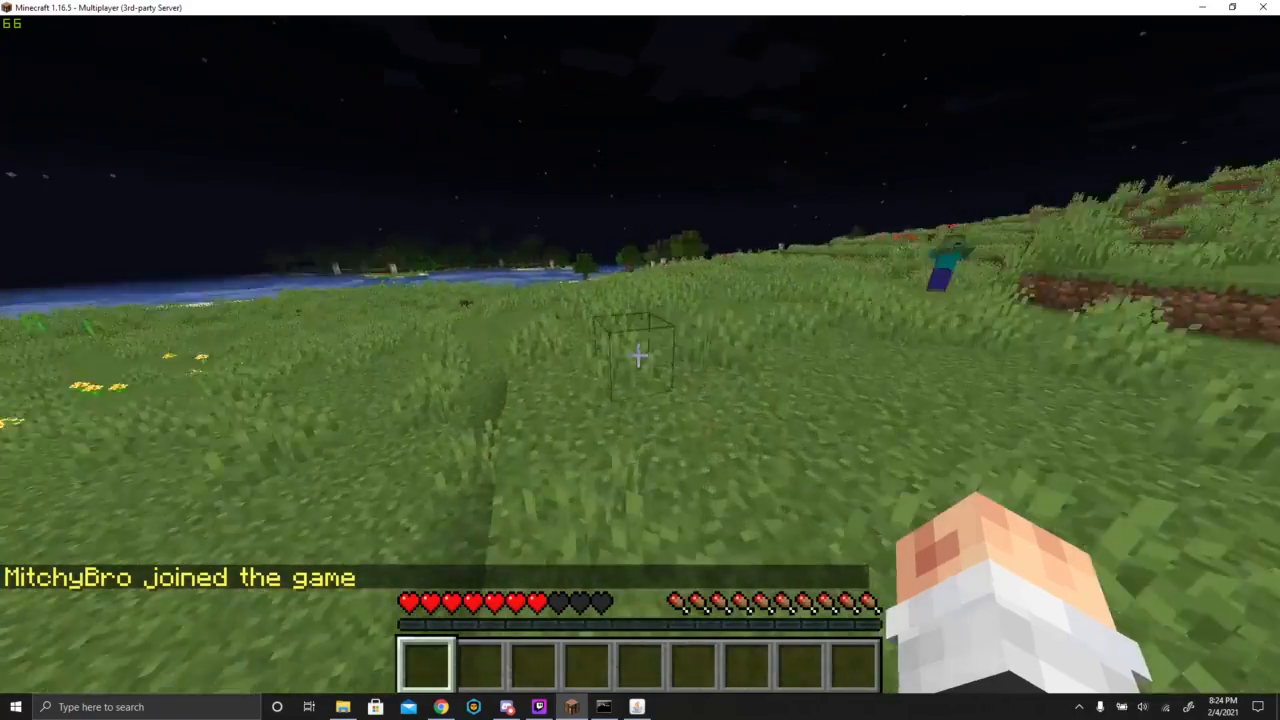
- Move through the night-time server world after rejoining
key(w)
click(638, 355)
click(638, 355)
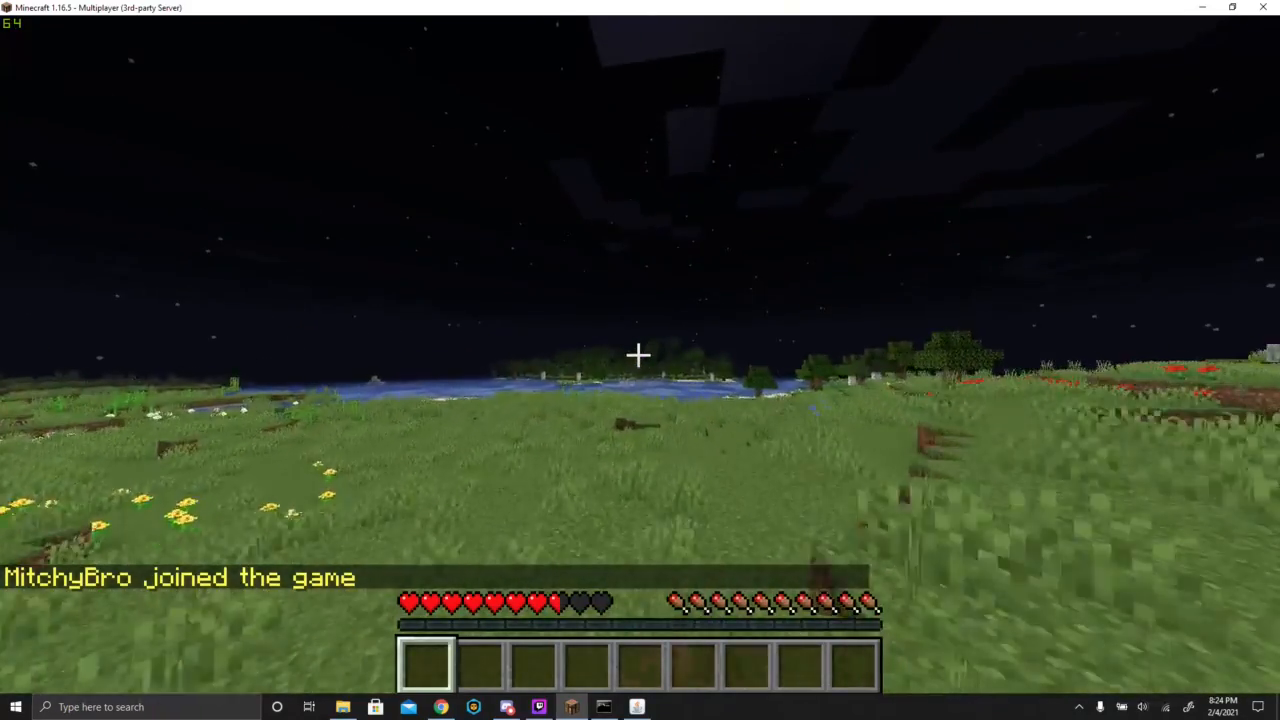
key(w)
click(638, 355)
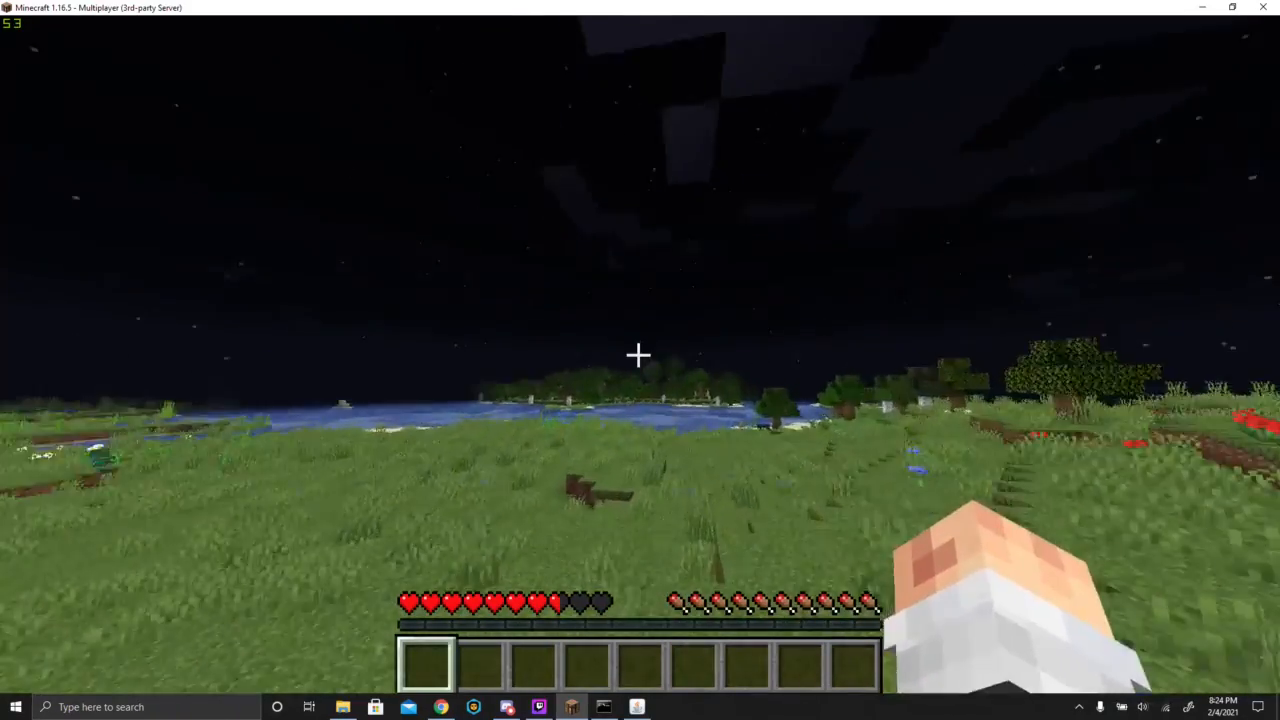
click(638, 355)
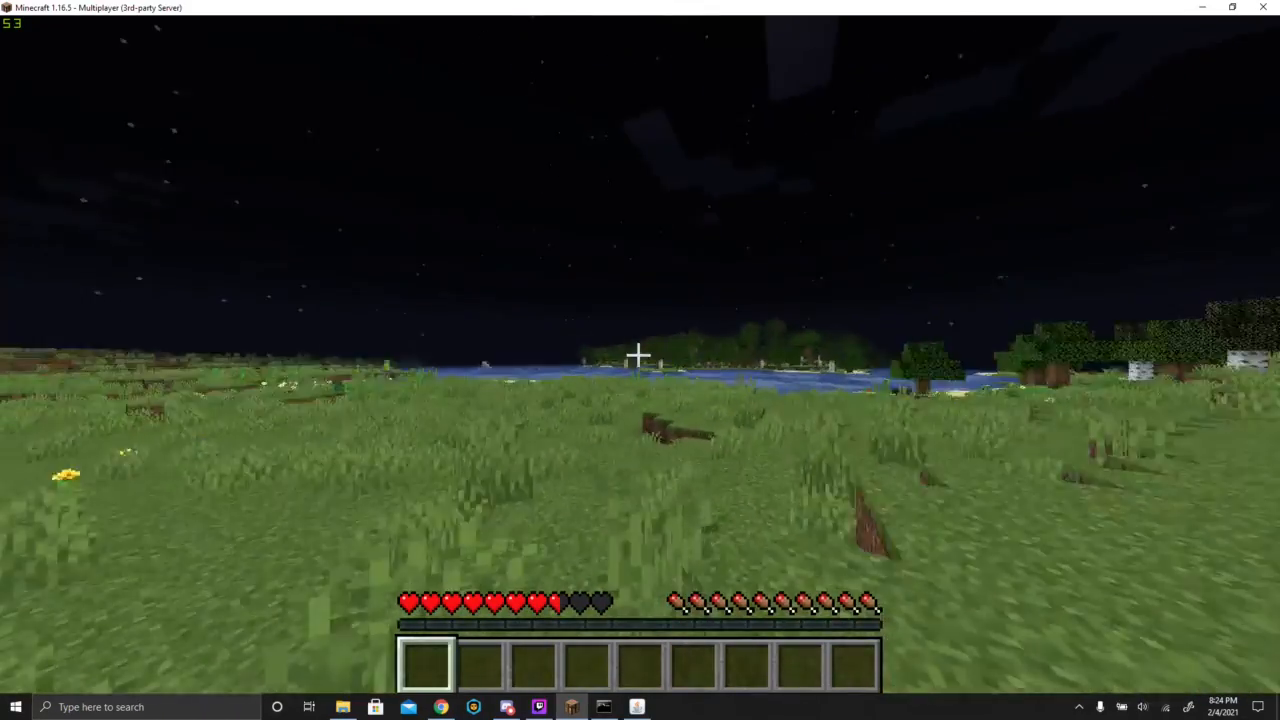
- Pause the game, make the player a server operator with the op command and username in the server console, and minimize the console
key(Escape)
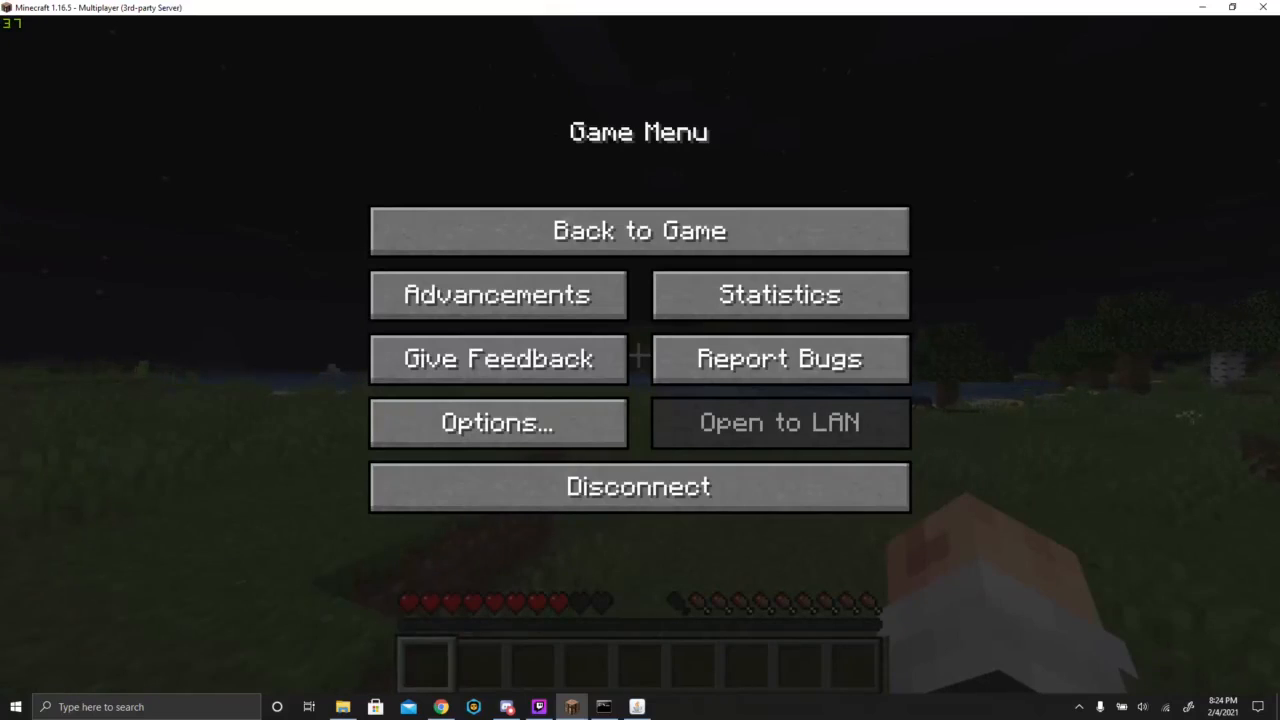
click(603, 707)
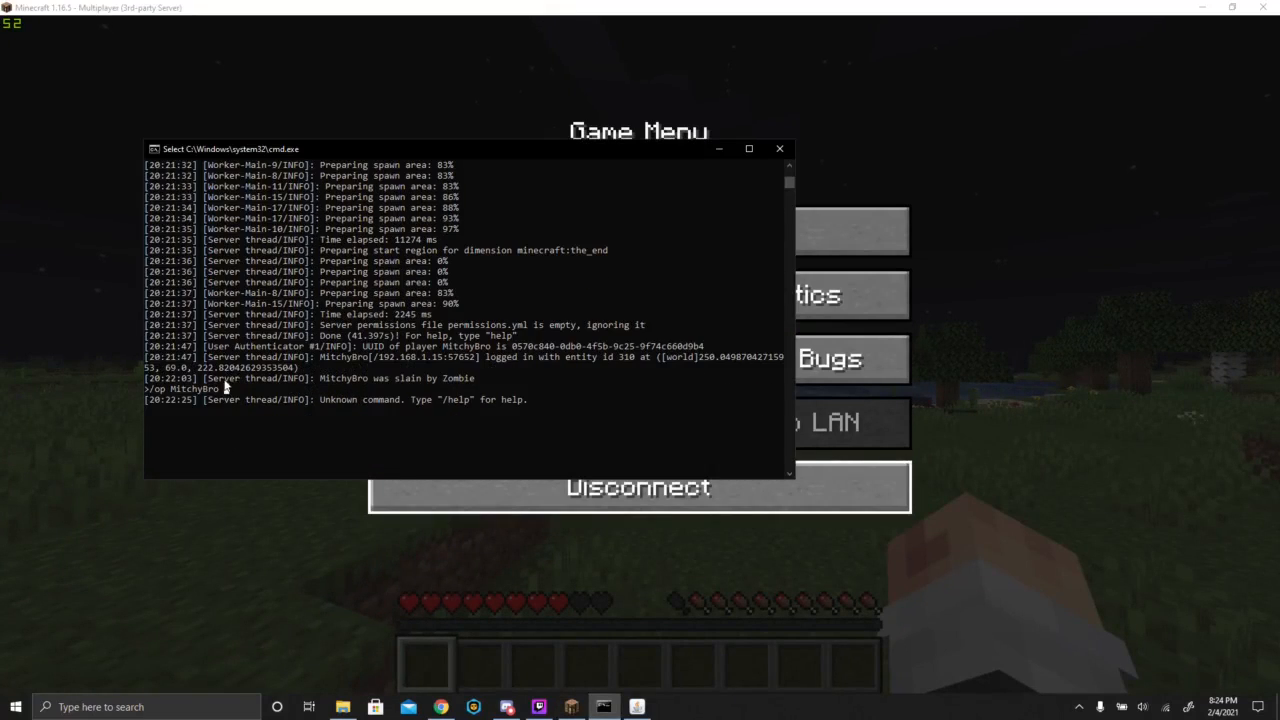
click(238, 418)
scroll(250, 405, down, 3)
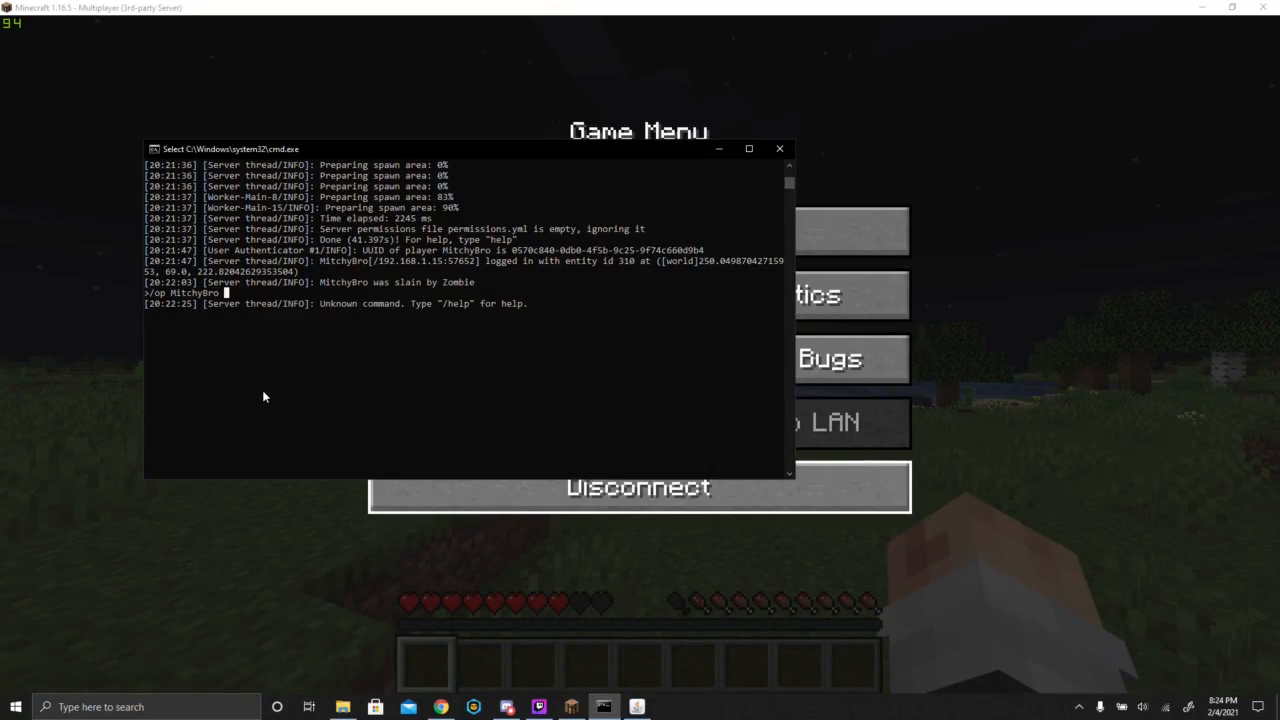
key(Escape)
text(op)
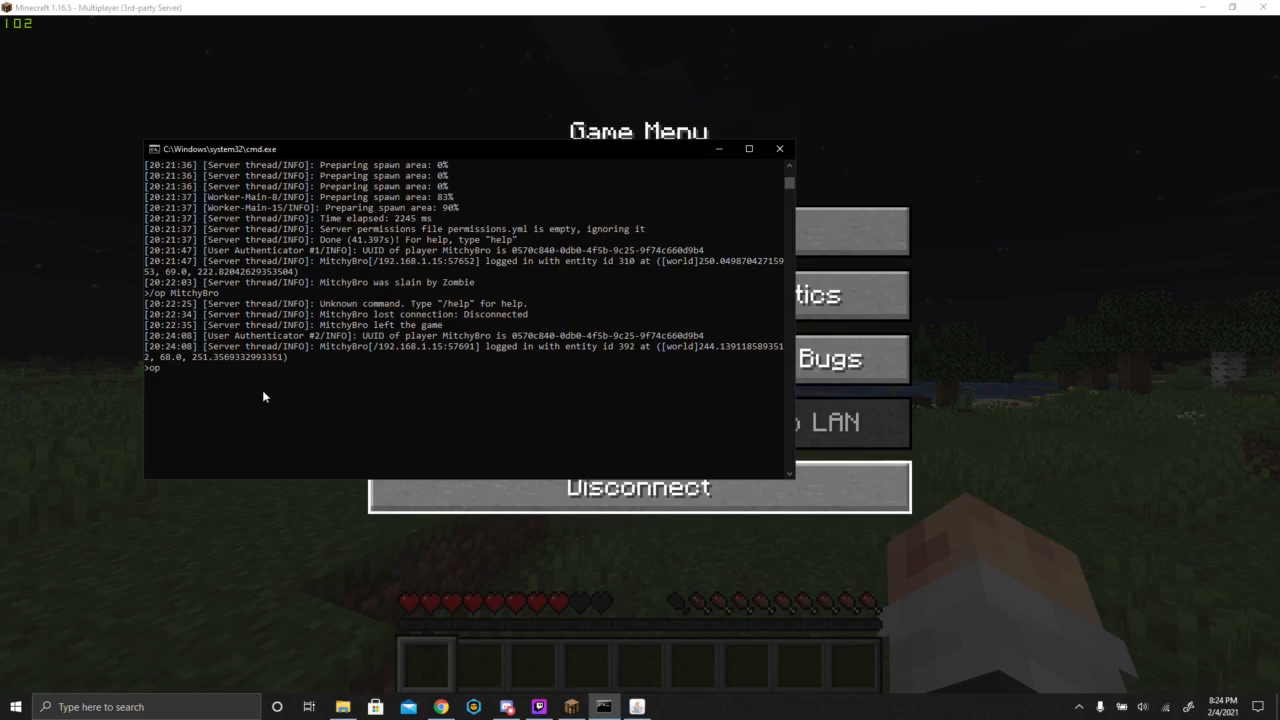
text( MitchyBro)
key(Return)
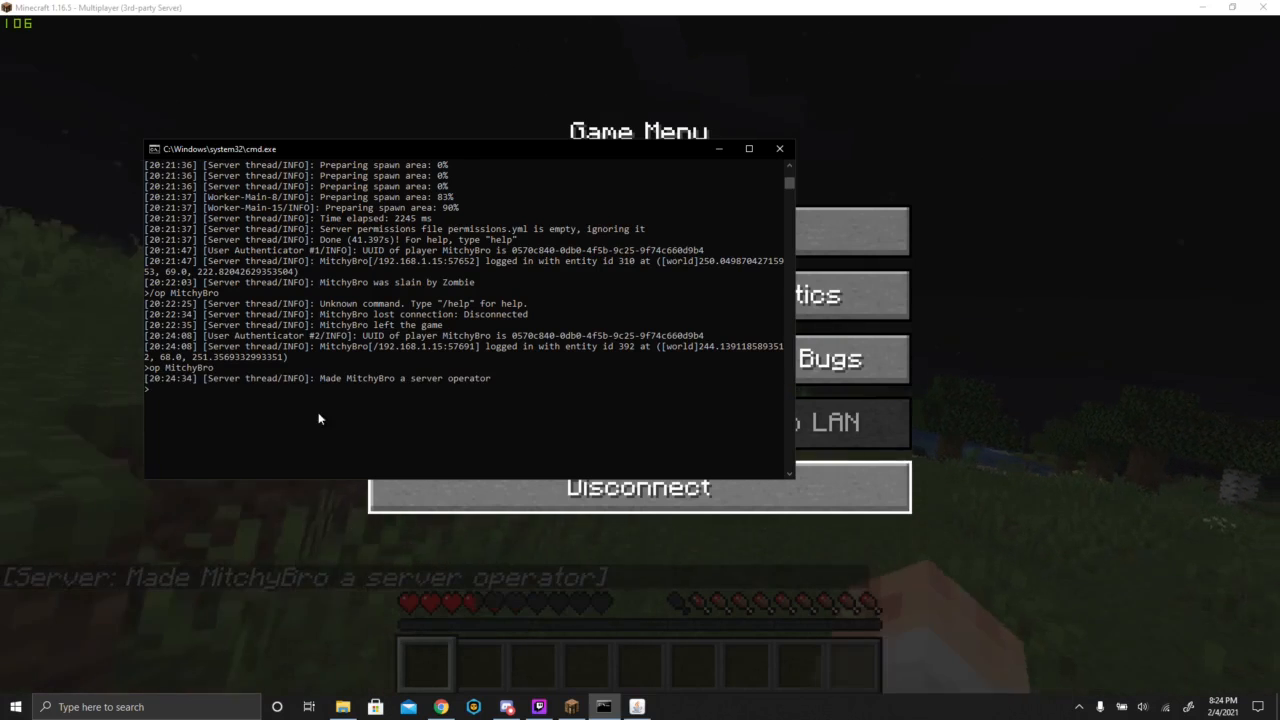
click(719, 150)
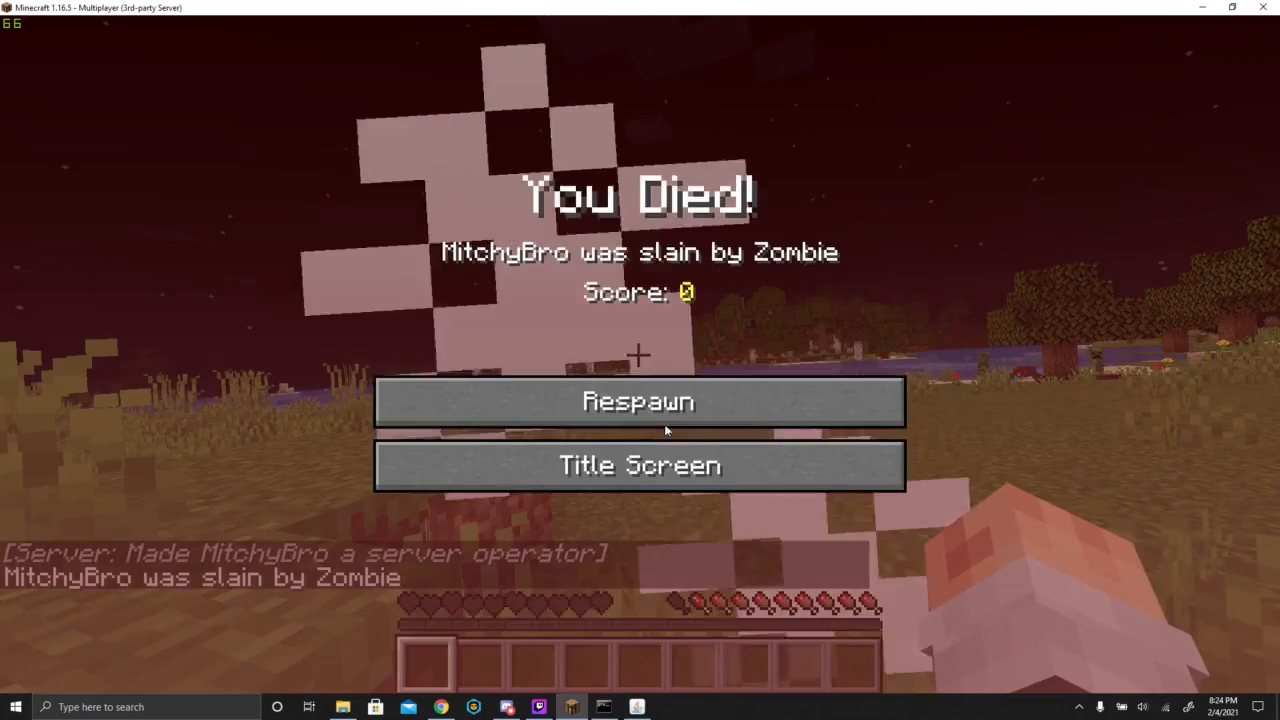
- Respawn the player and set the player's own game mode to Creative with the /gamemode command
click(665, 425)
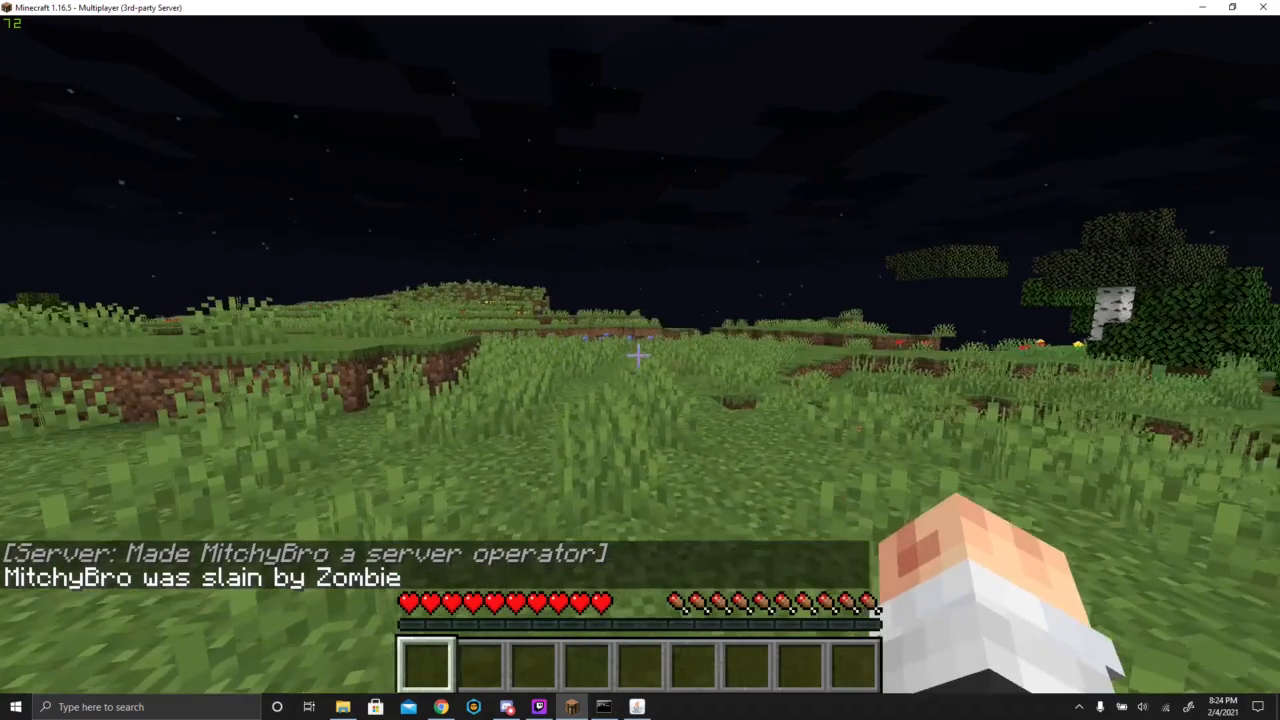
text(t/gamemode adventure)
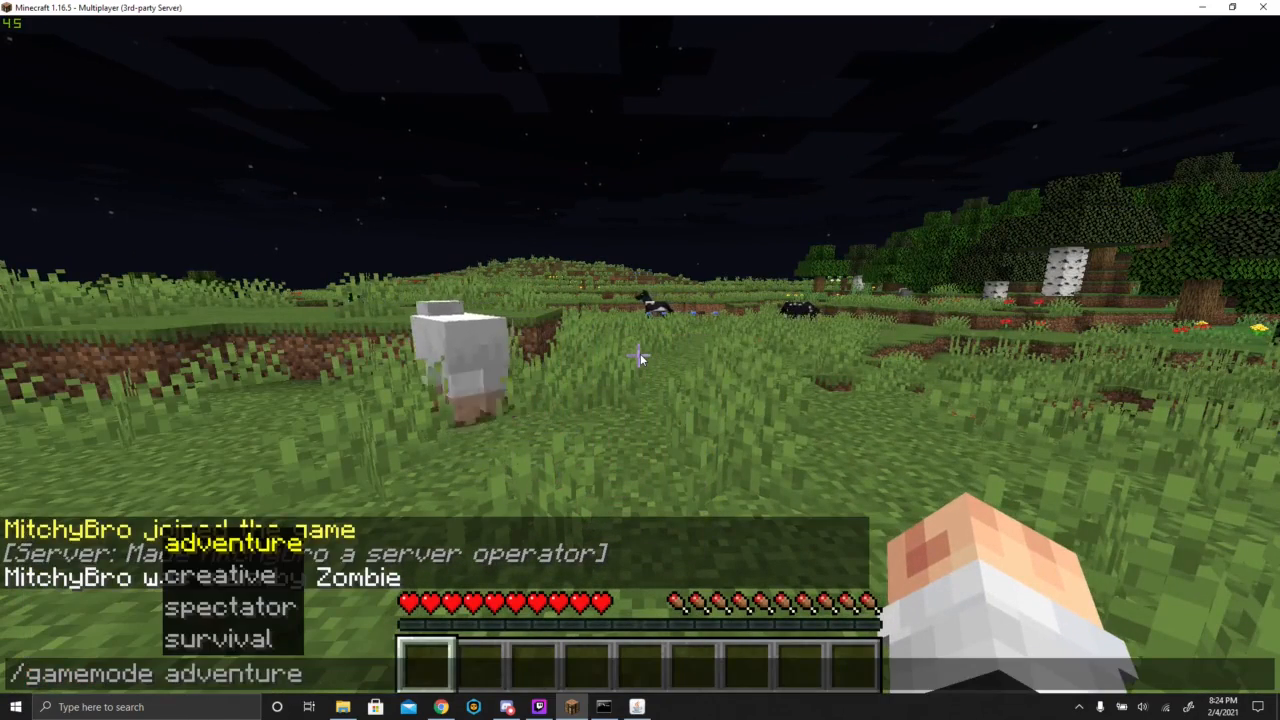
key(Tab)
key(Return)
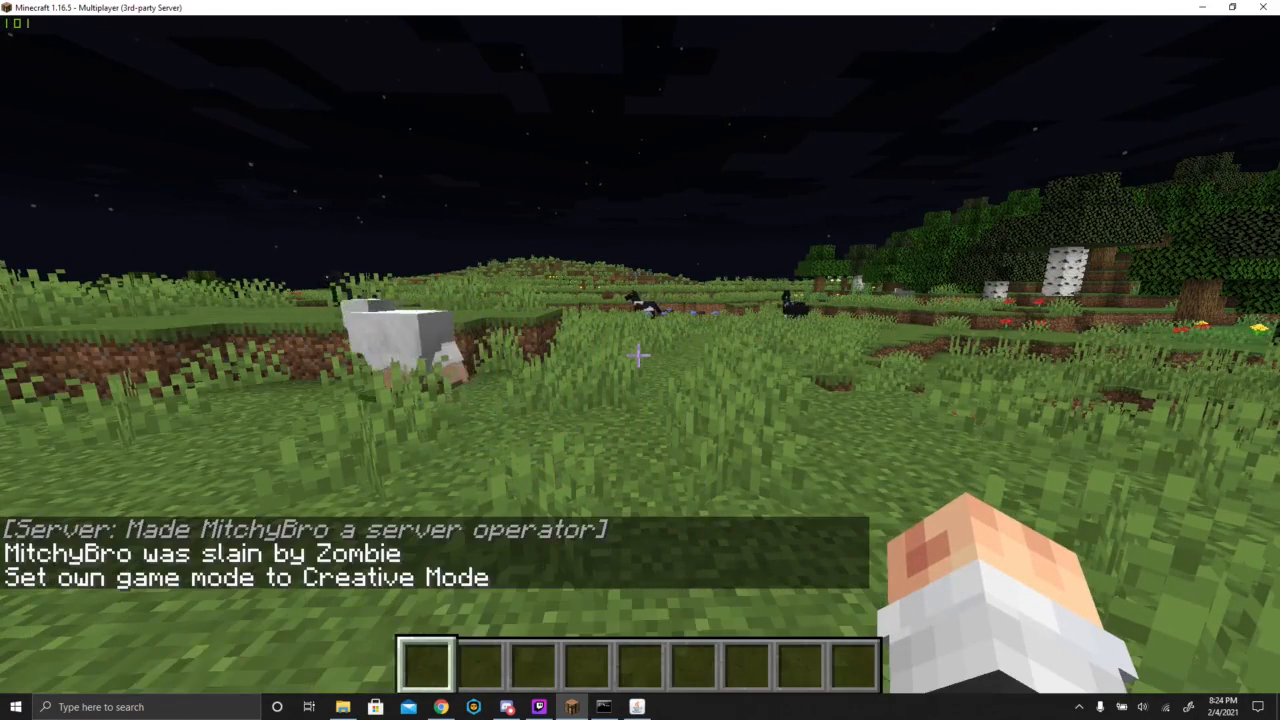
- Take flight in Creative Mode and look over the grassland, ponds and nearby forest from above
key(space)
key(space)
key(space)
click(638, 355)
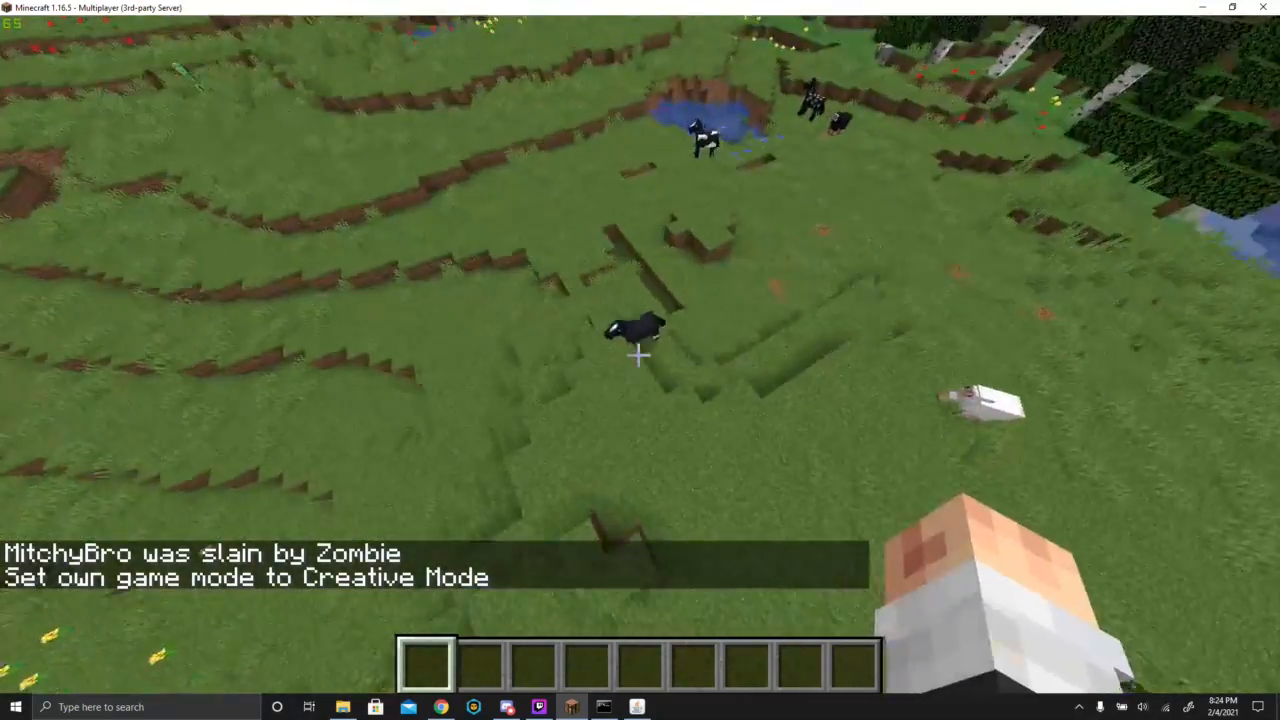
click(638, 355)
click(638, 355)
key(w)
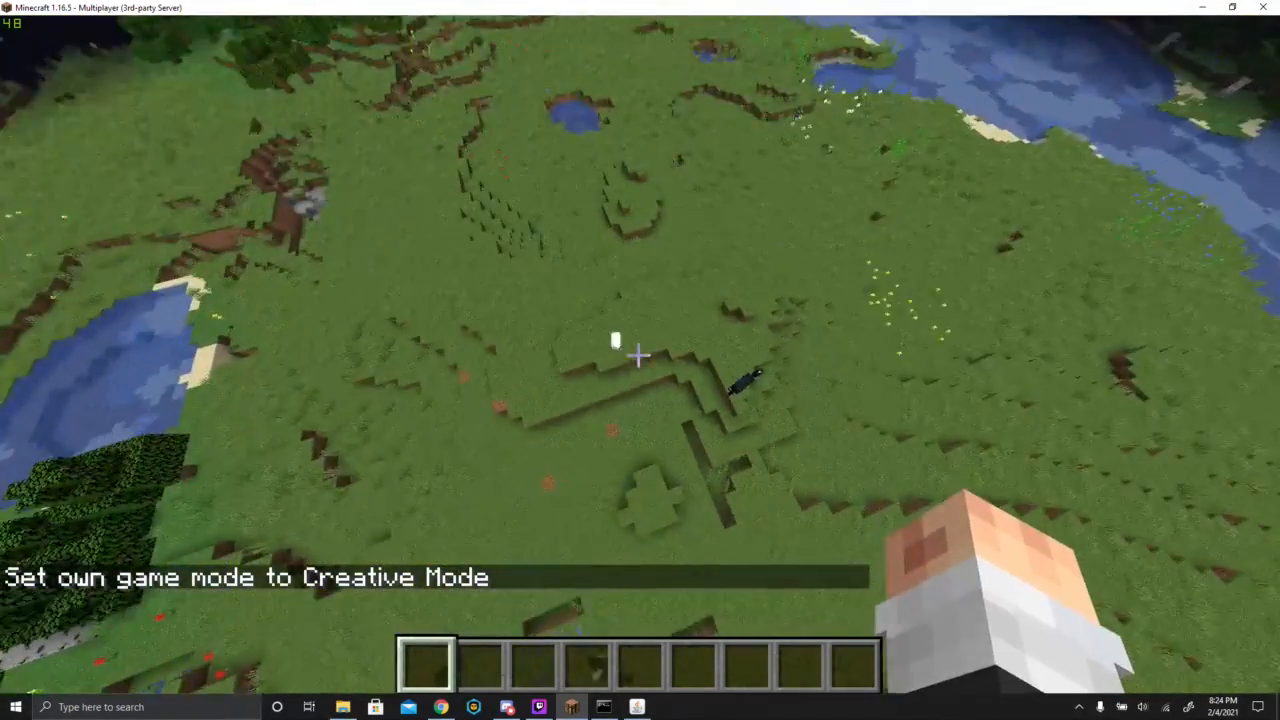
click(638, 355)
key(w)
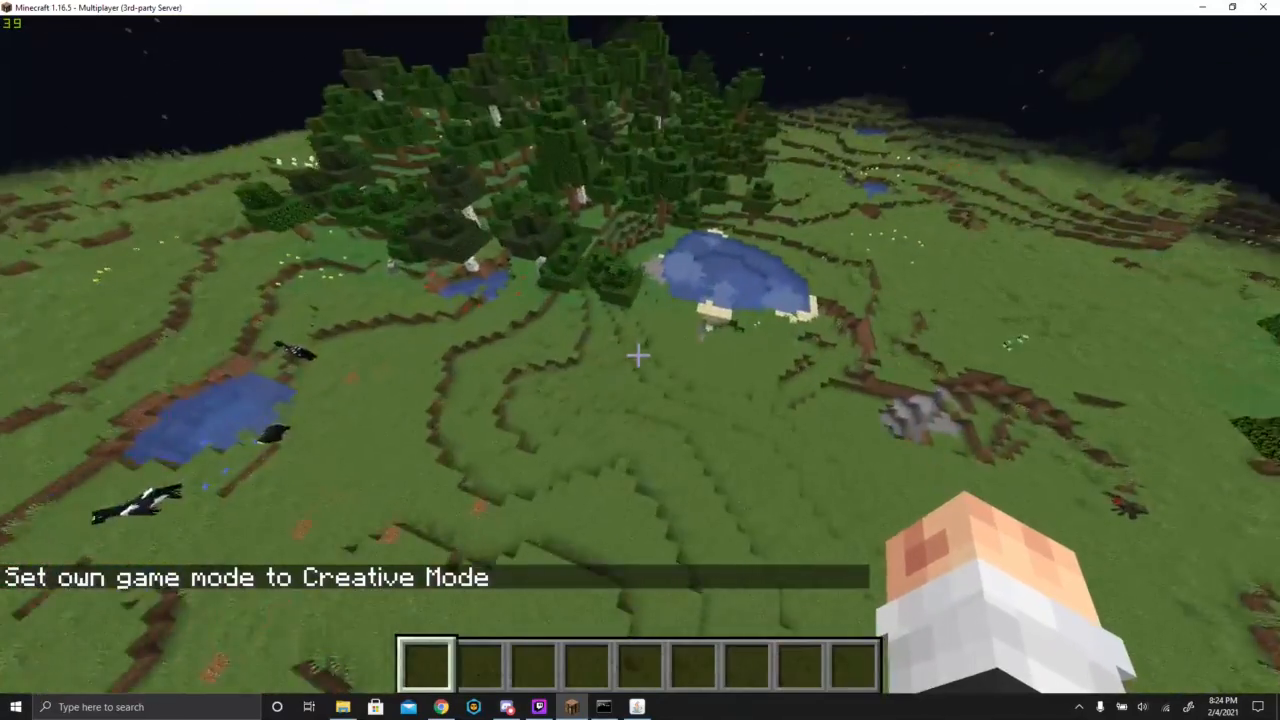
key(w)
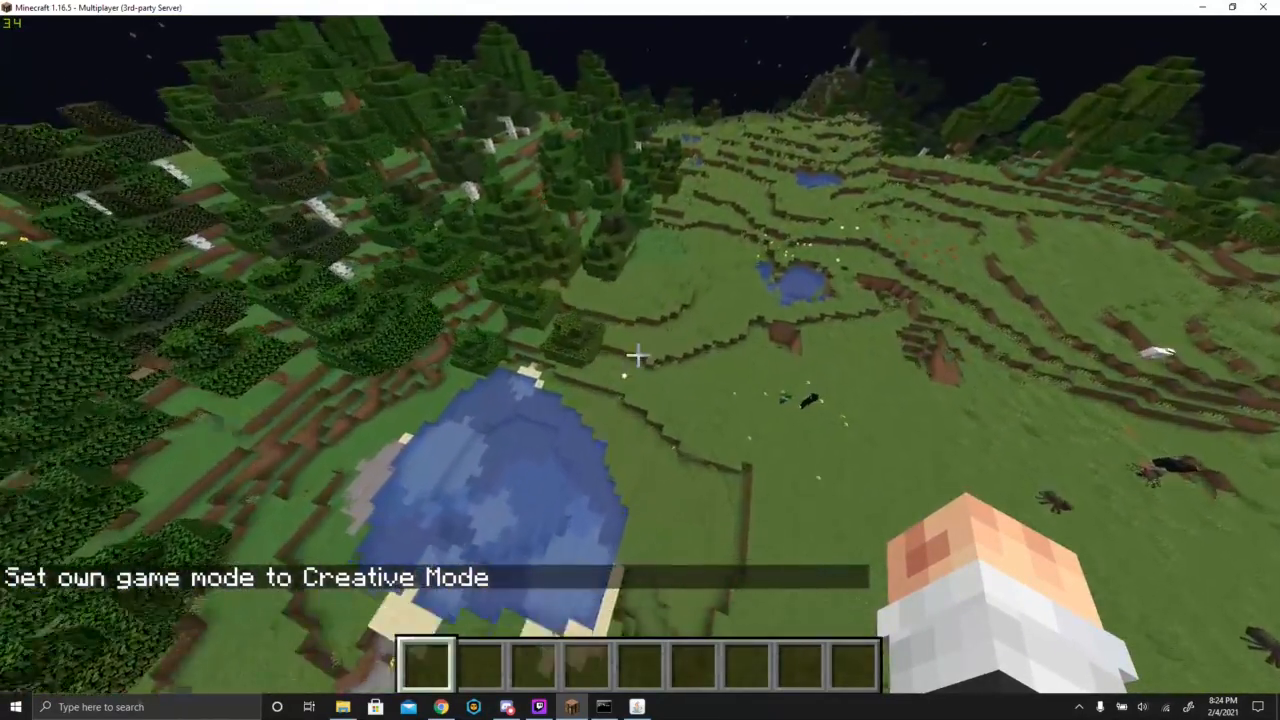
key(w)
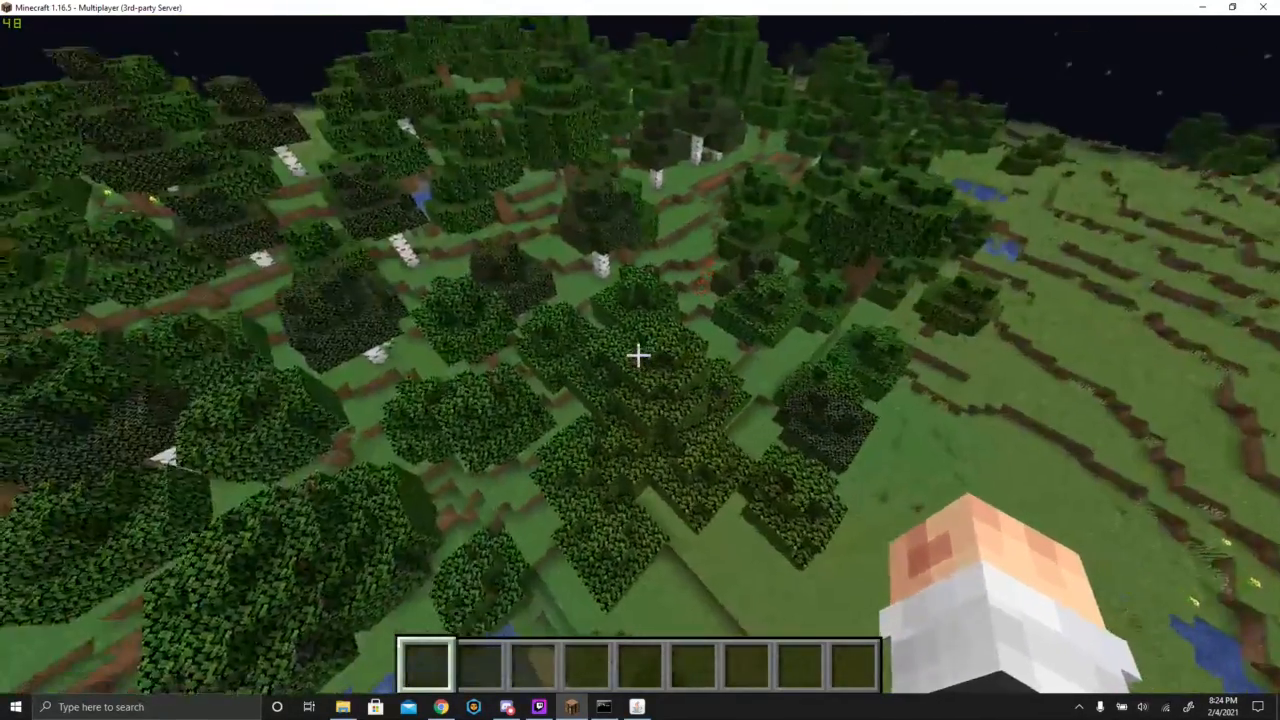
- Pause the game, set max-players to 50 in server.properties, save and close the file, and minimize the Spigot folder
key(Escape)
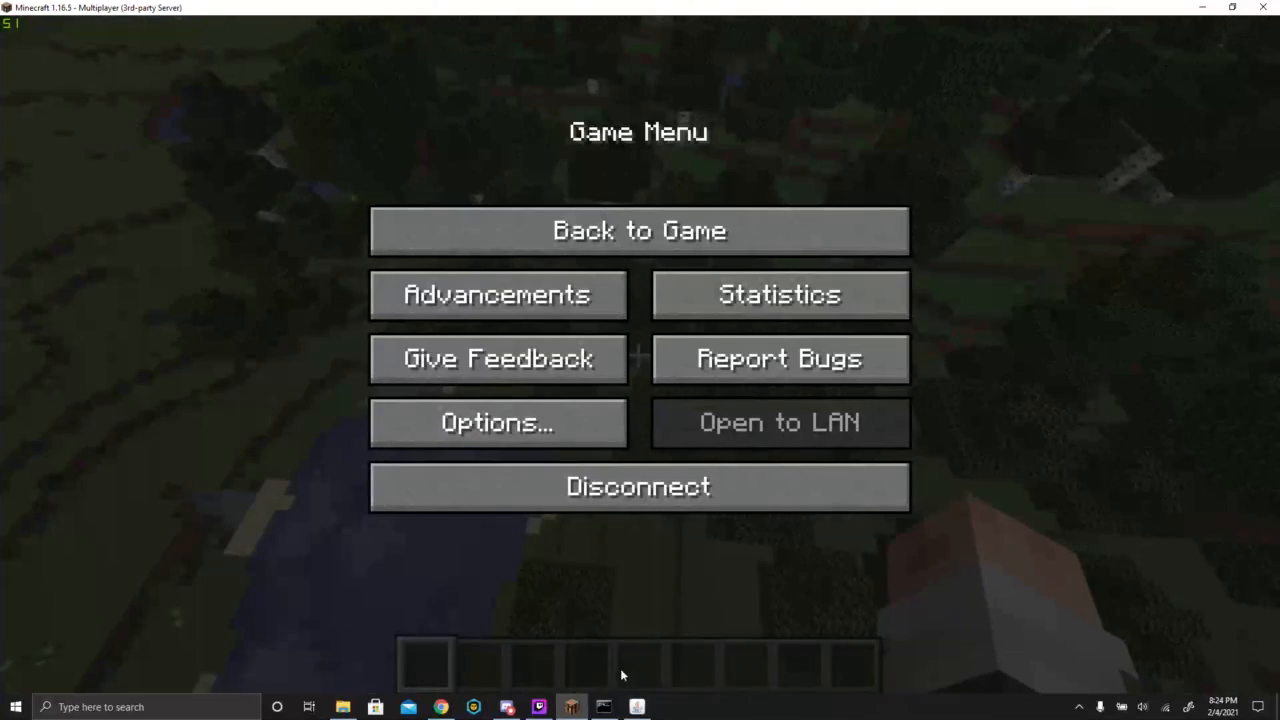
click(341, 705)
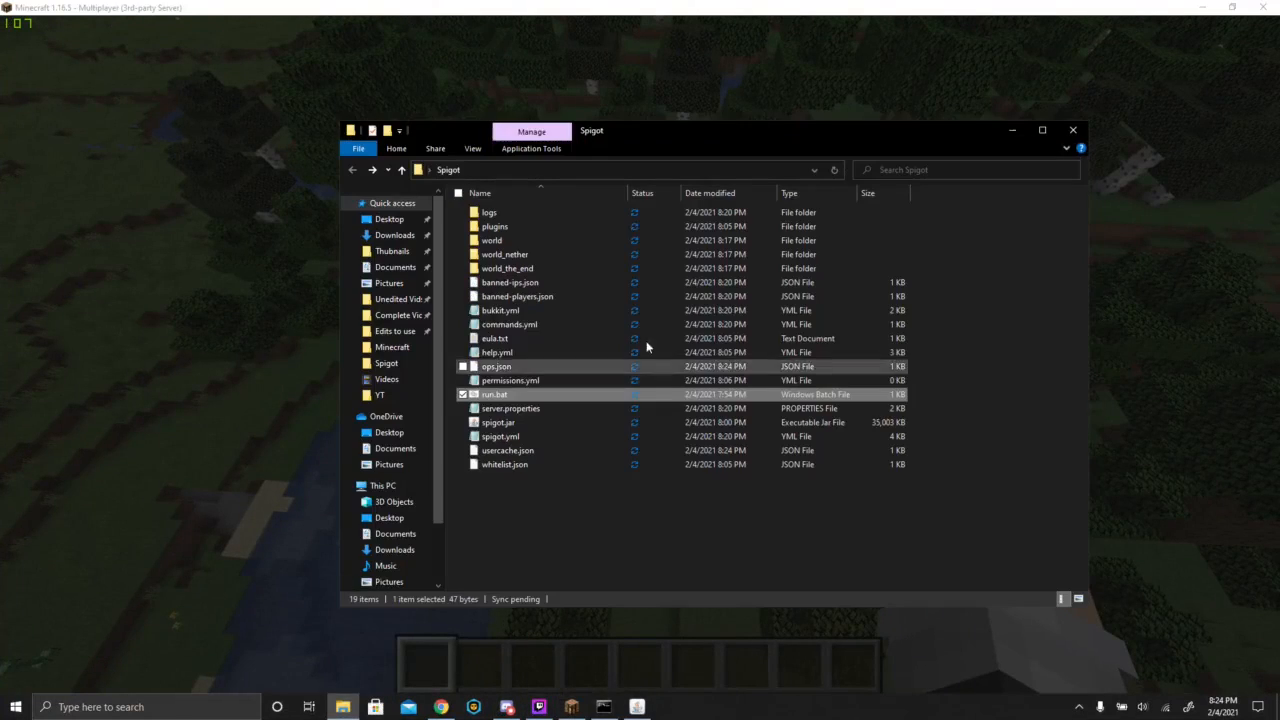
double_click(511, 409)
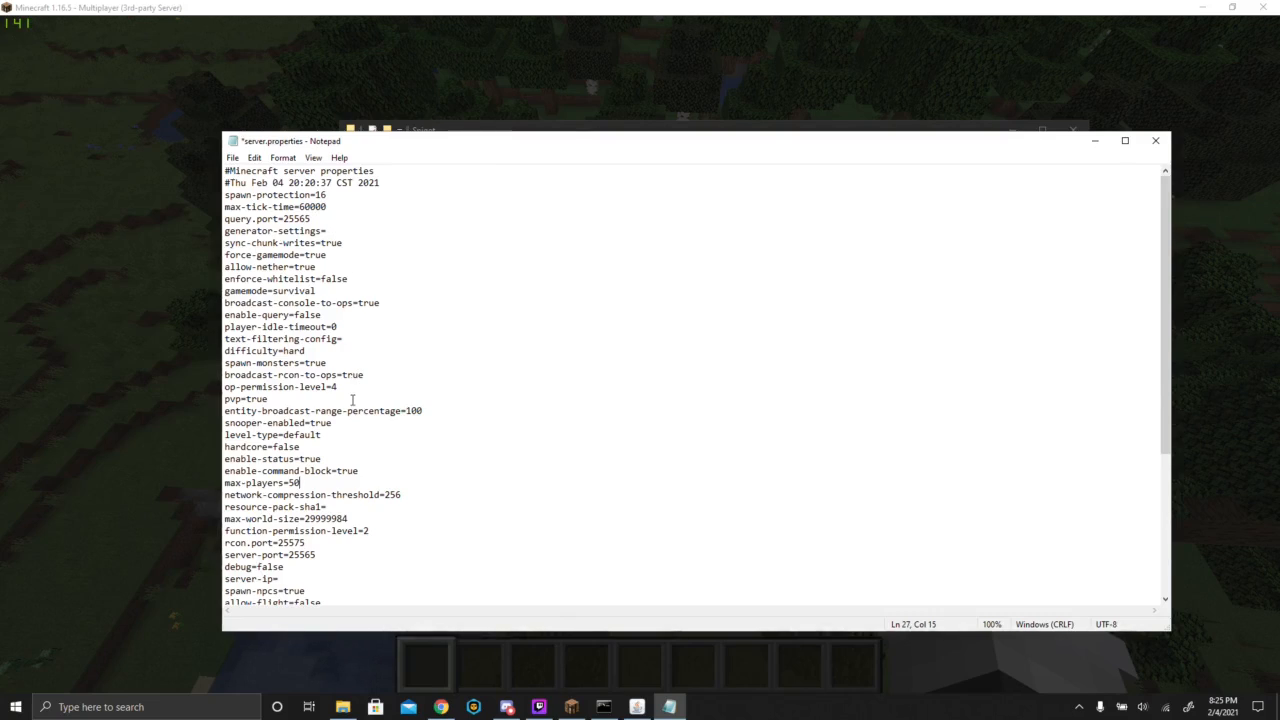
scroll(352, 400, down, 1)
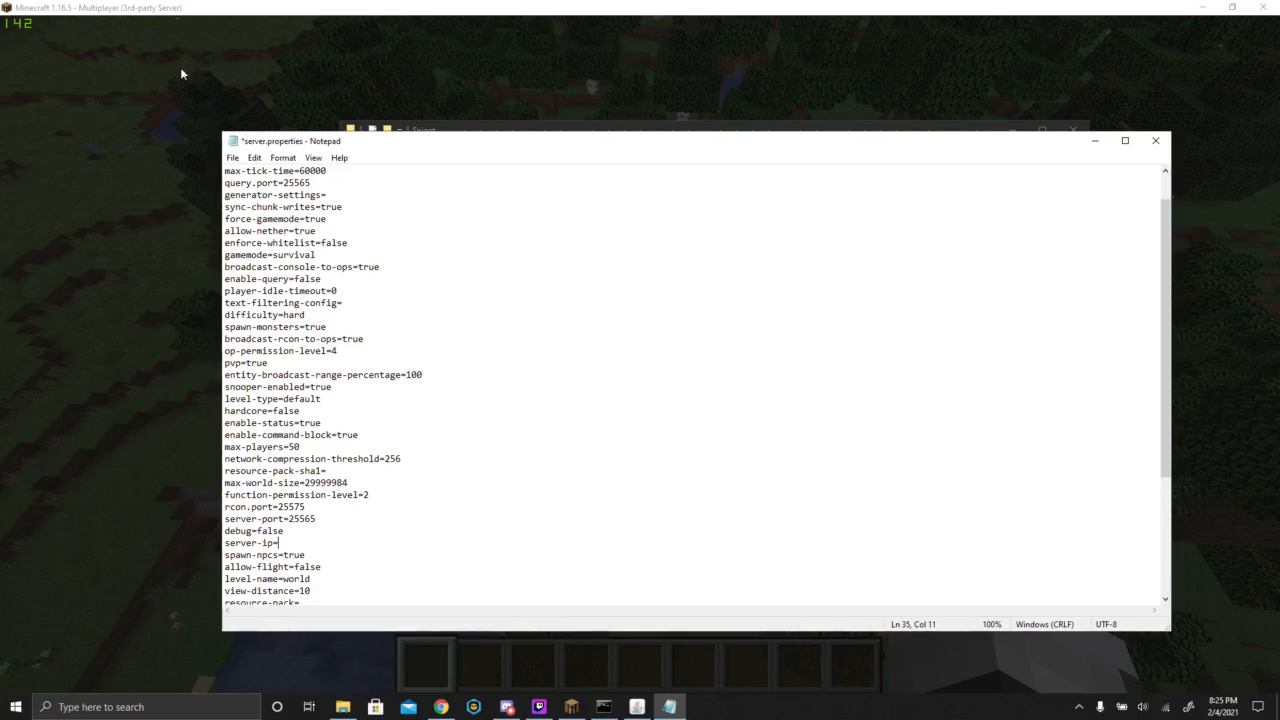
click(230, 160)
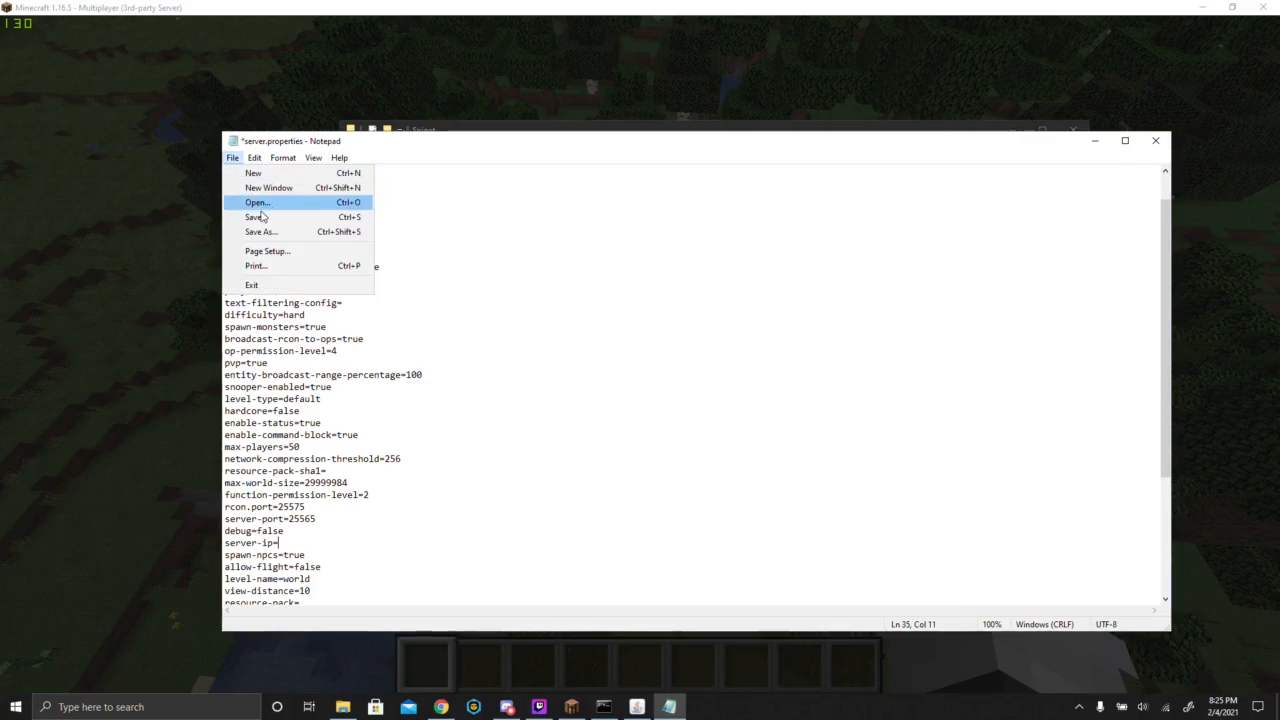
click(290, 217)
click(1155, 140)
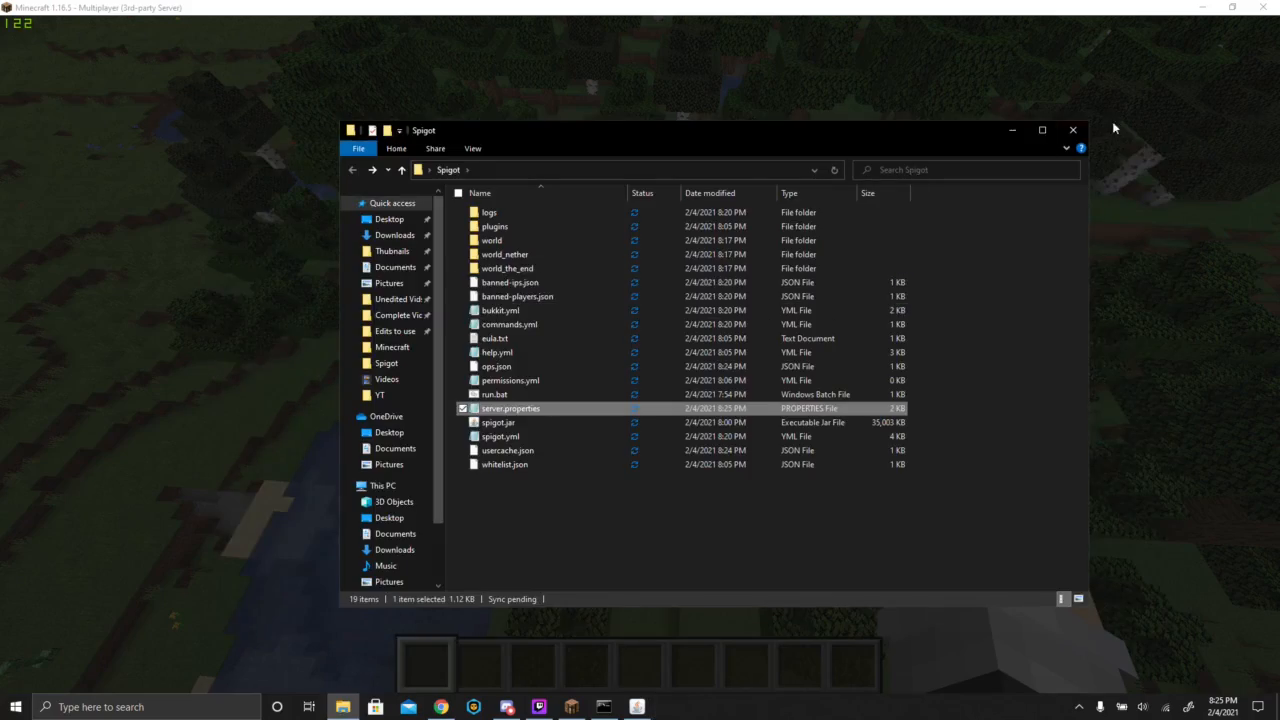
click(1024, 136)
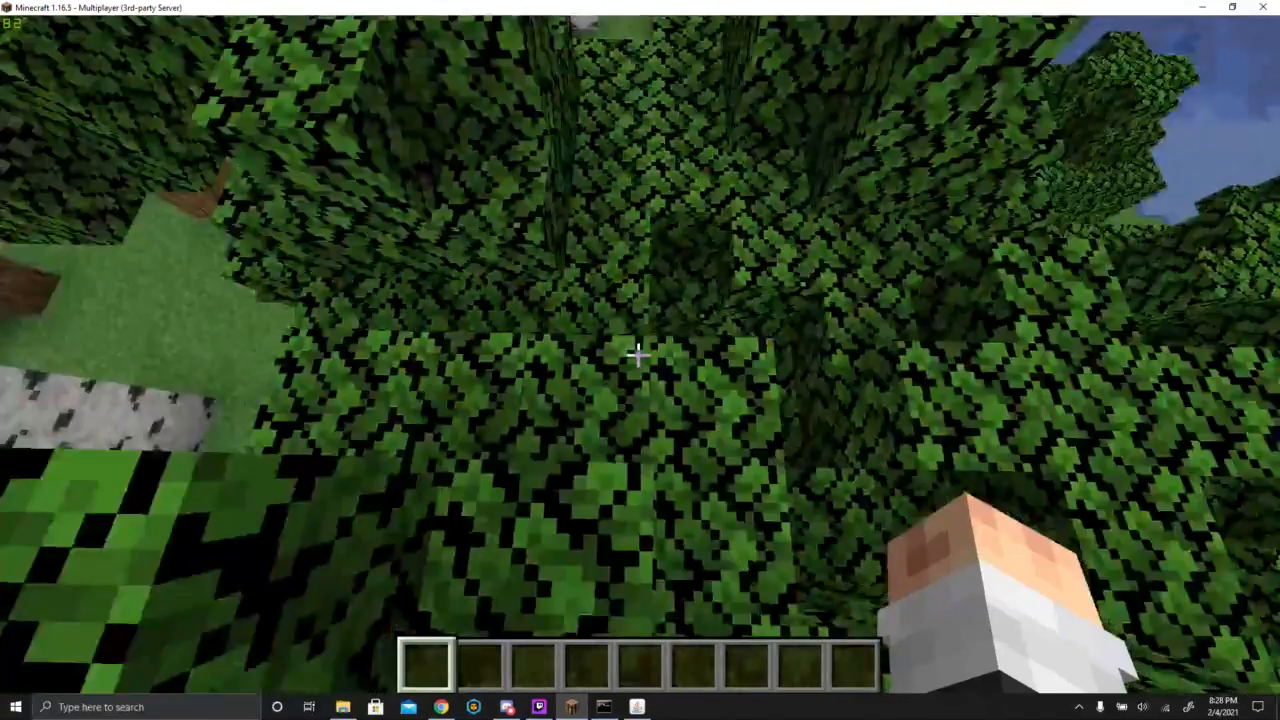
- Resume the game, move across the forest treetops, and fly high to view the surrounding woods and water
key(w)
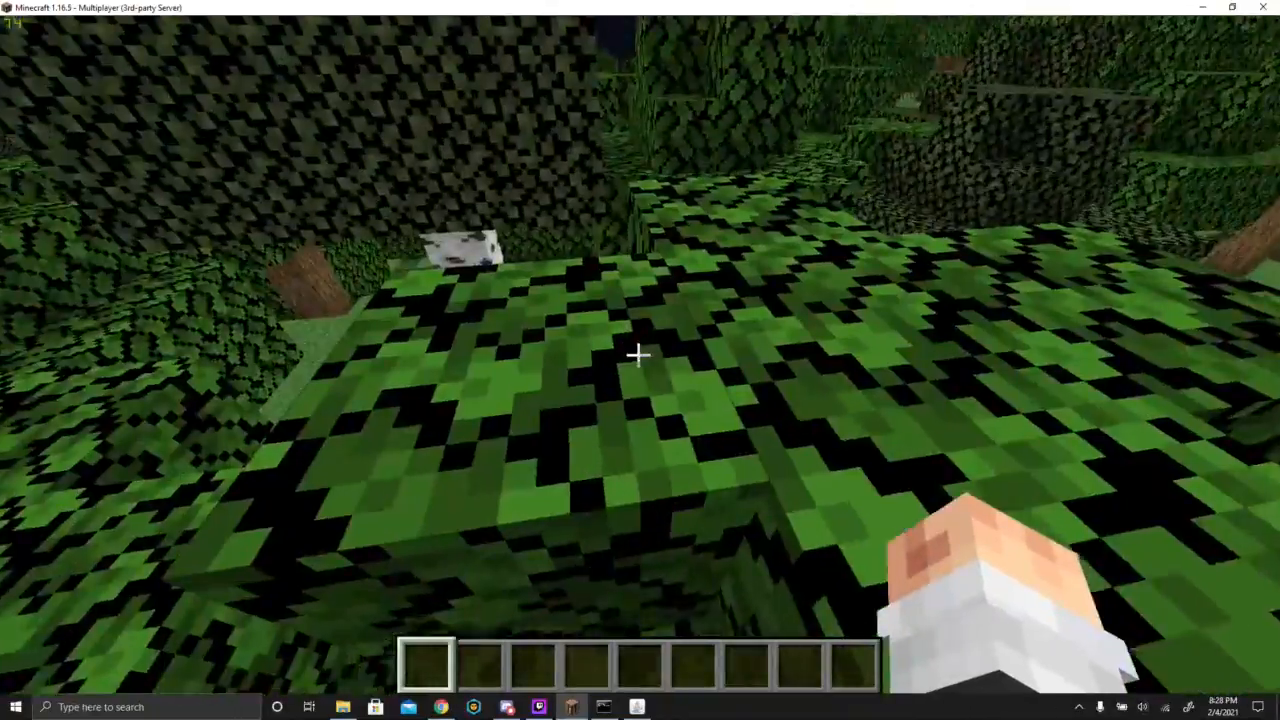
key(w)
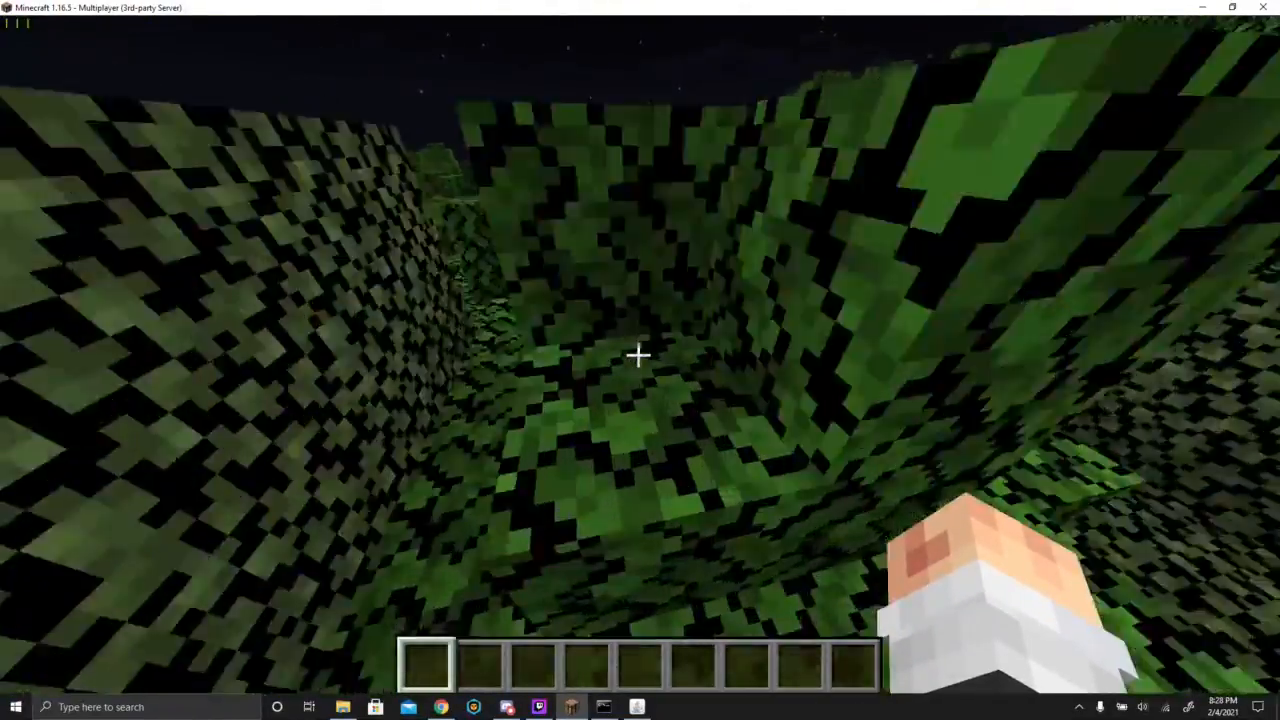
key(space)
key(w)
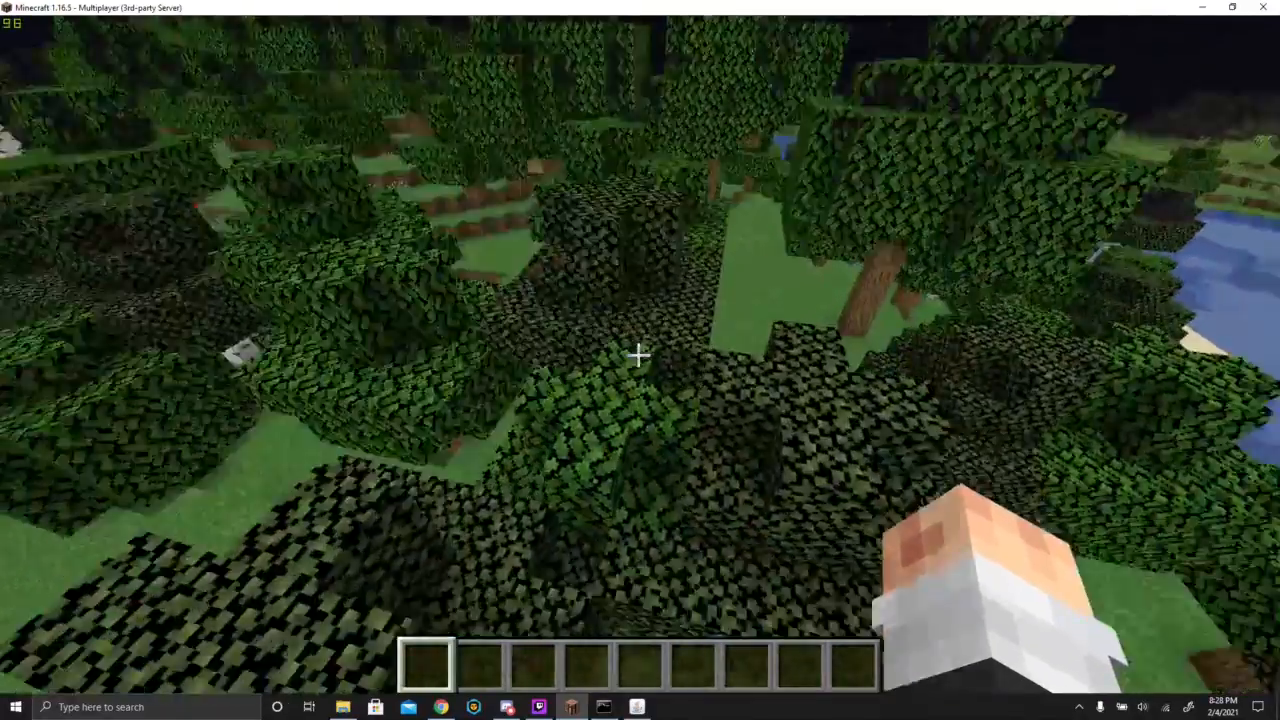
key(w)
key(space)
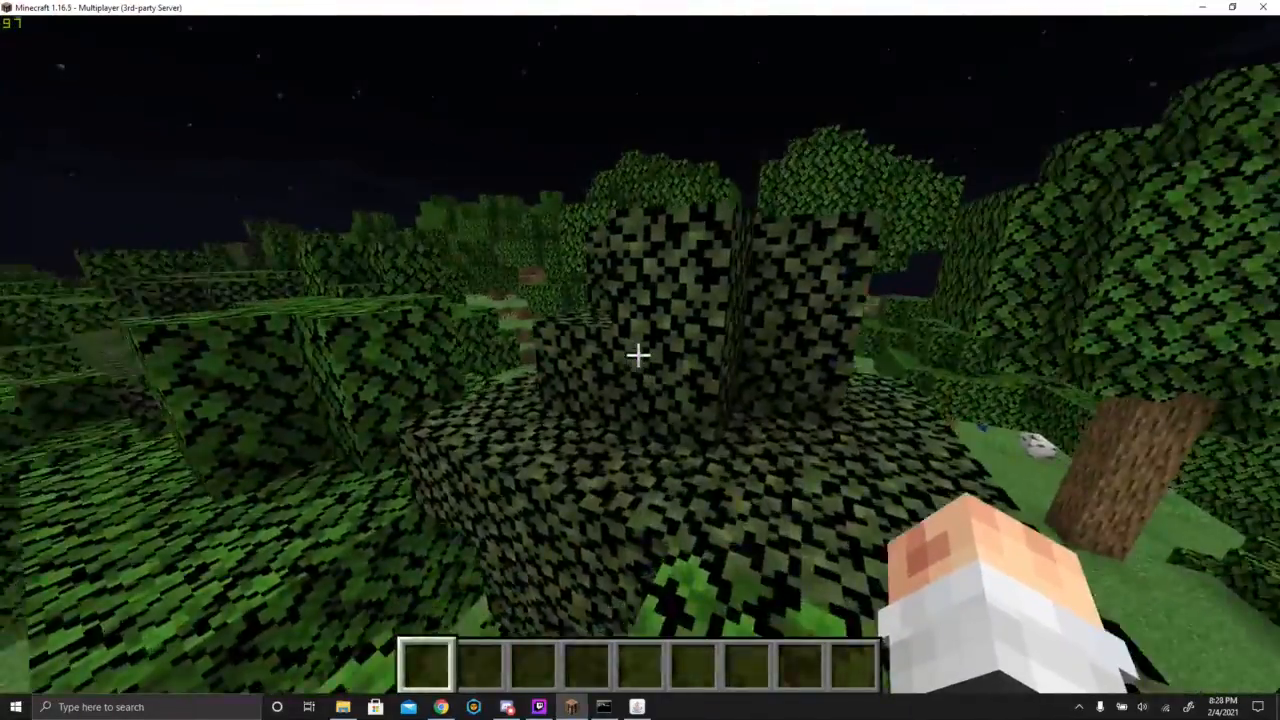
key(w)
key(space)
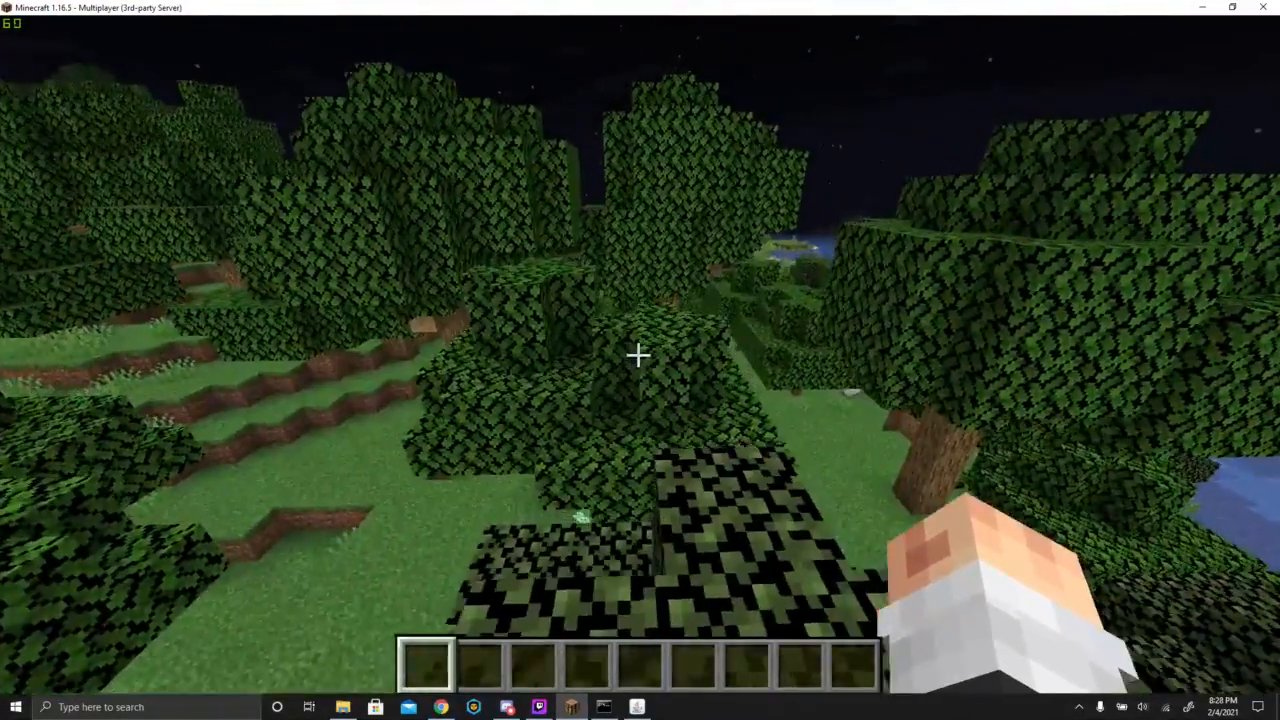
key(w)
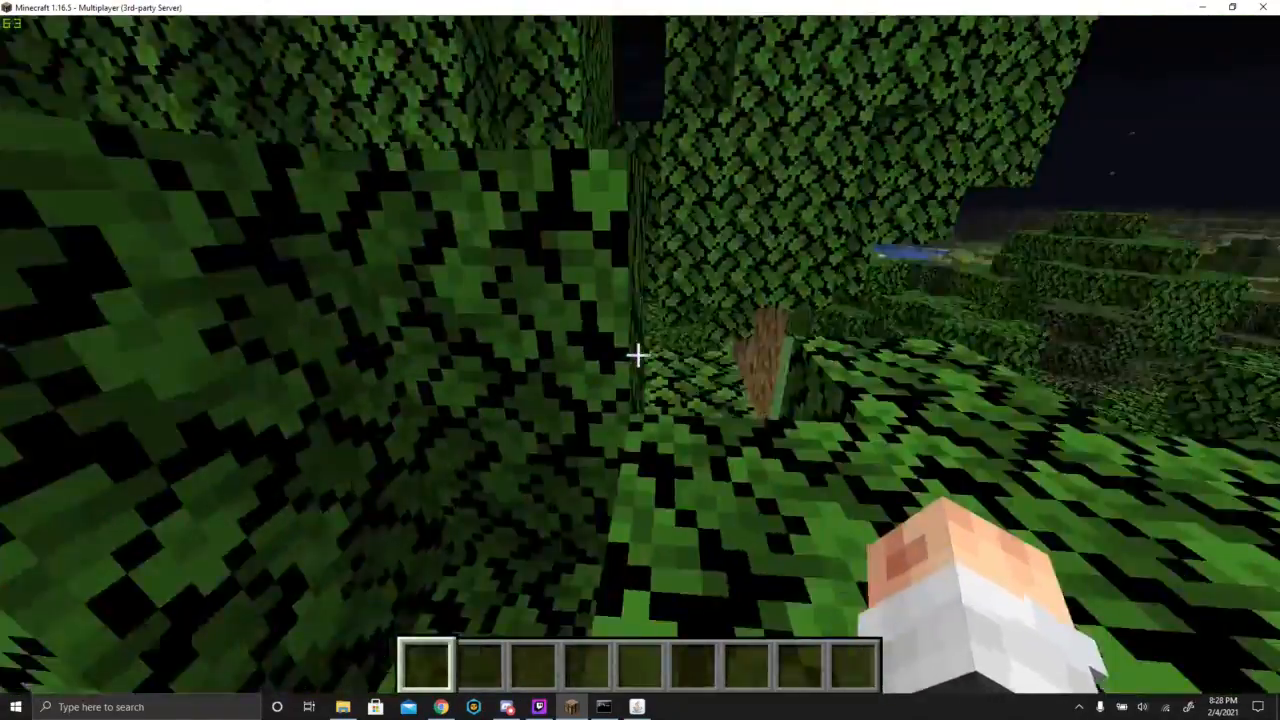
key(w)
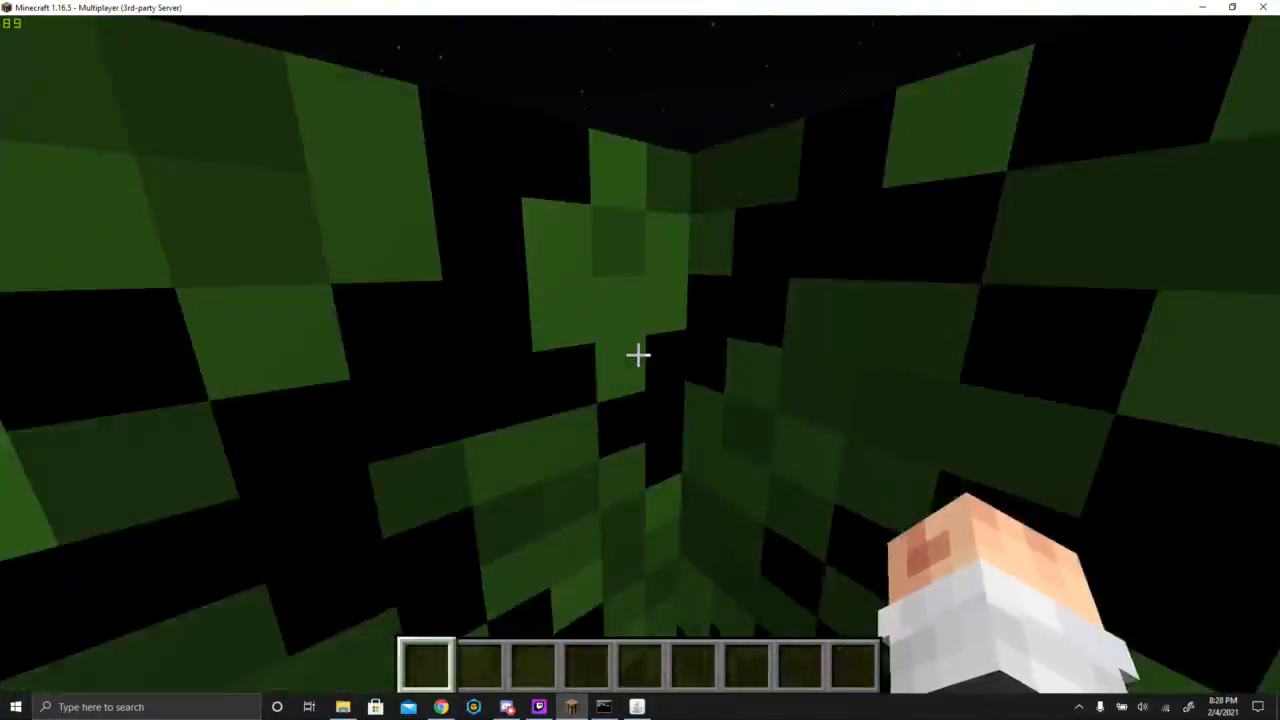
key(w)
key(space)
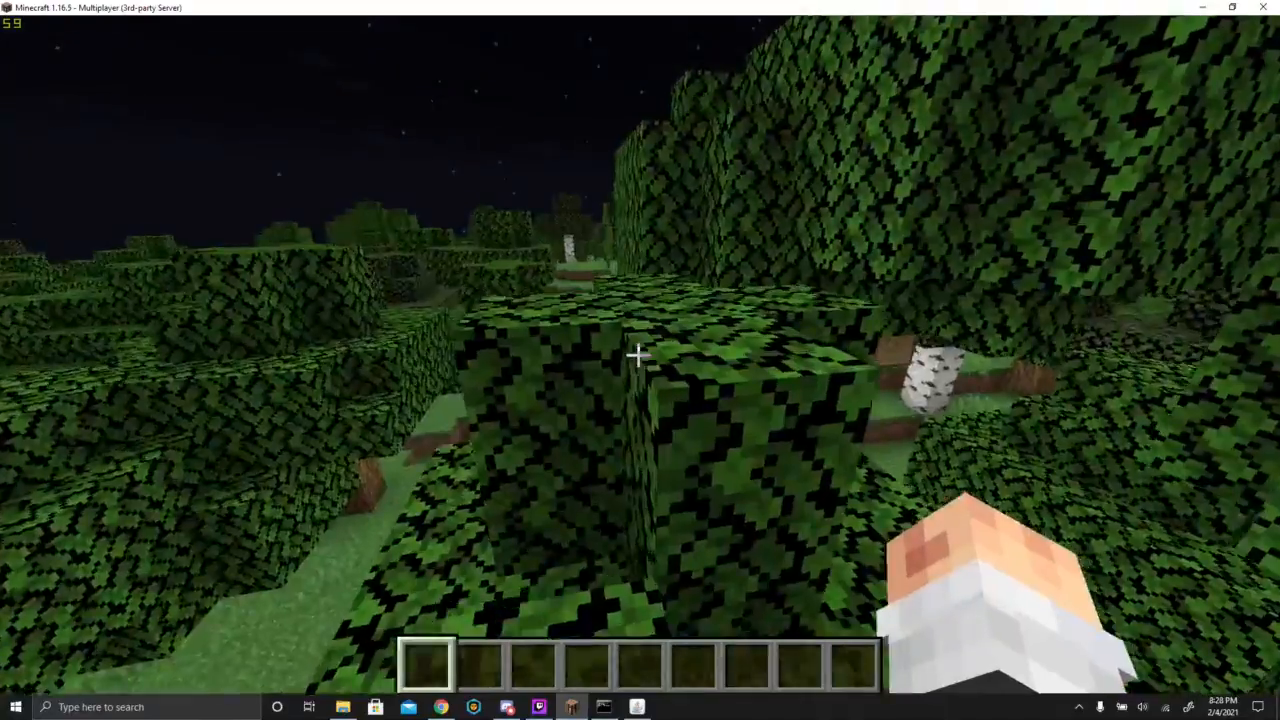
key(w)
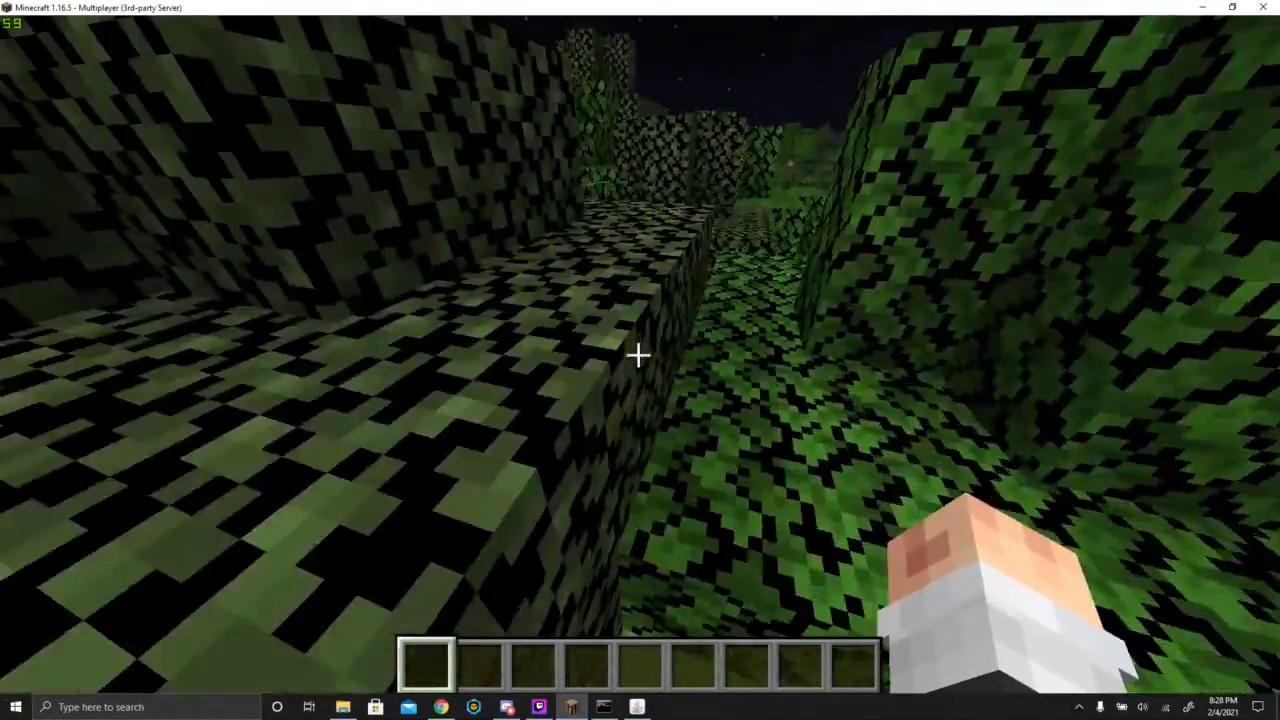
key(space)
key(w)
key(space)
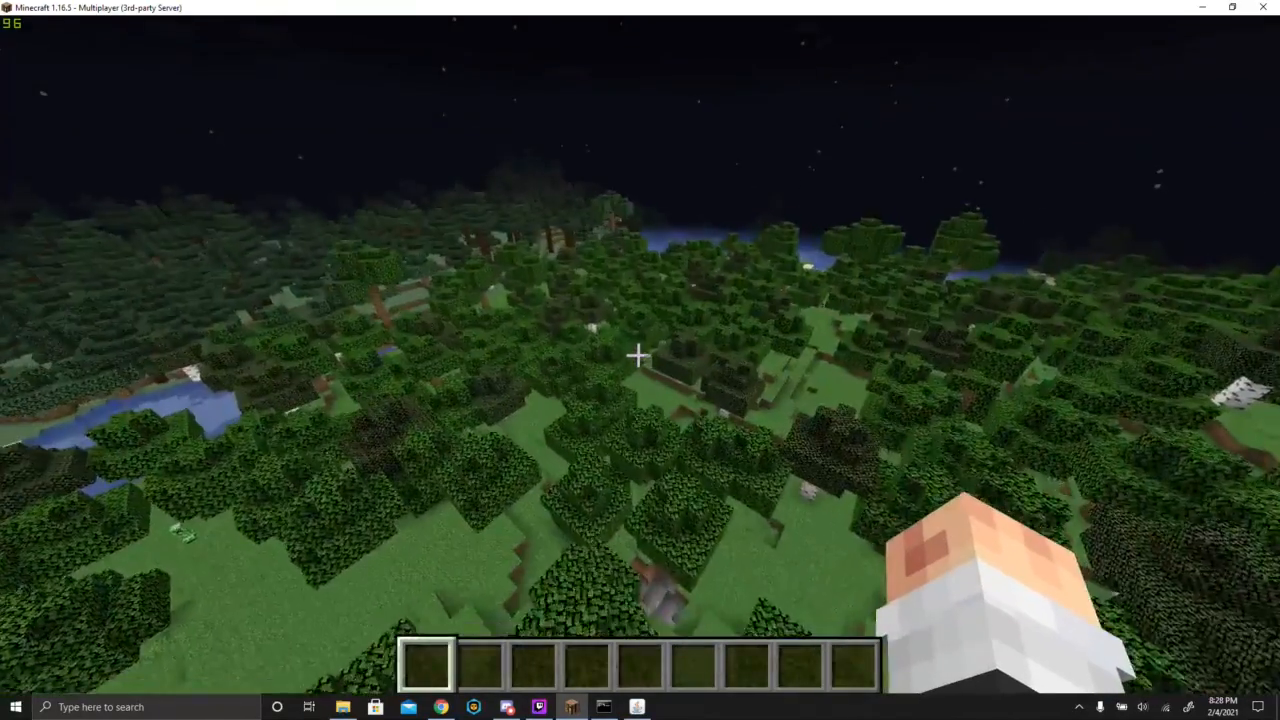
key(w)
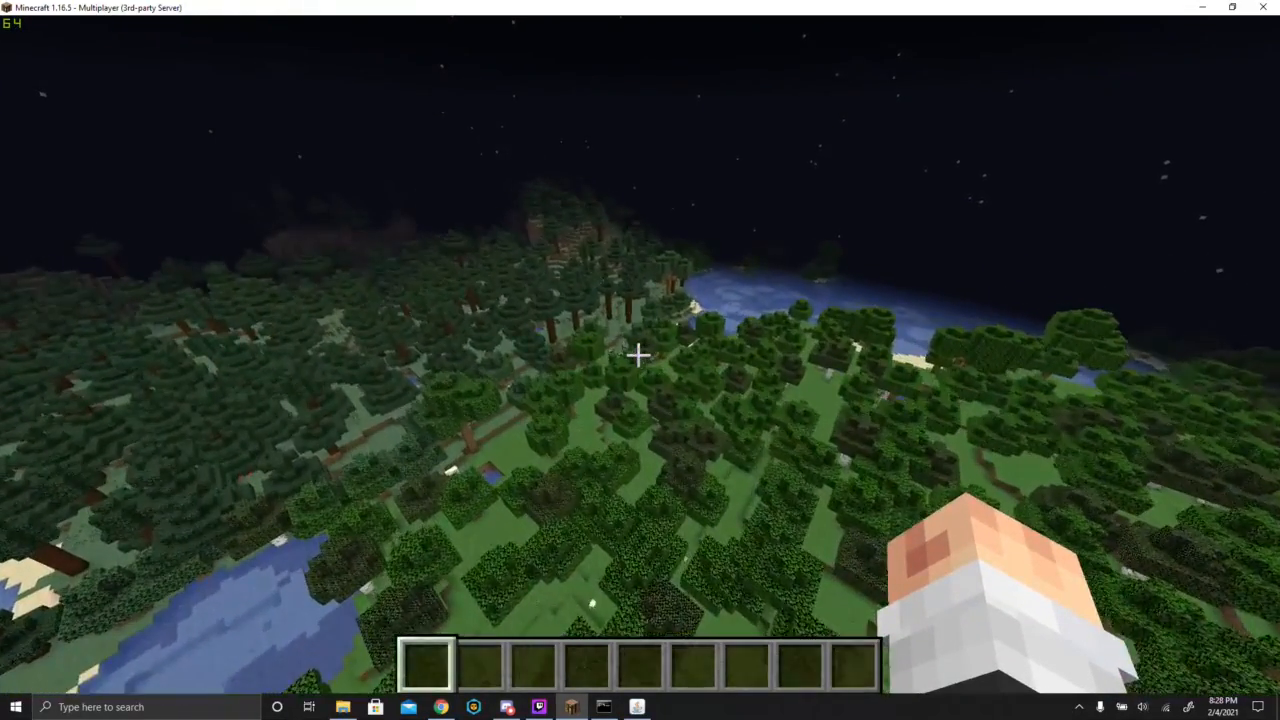
key(w)
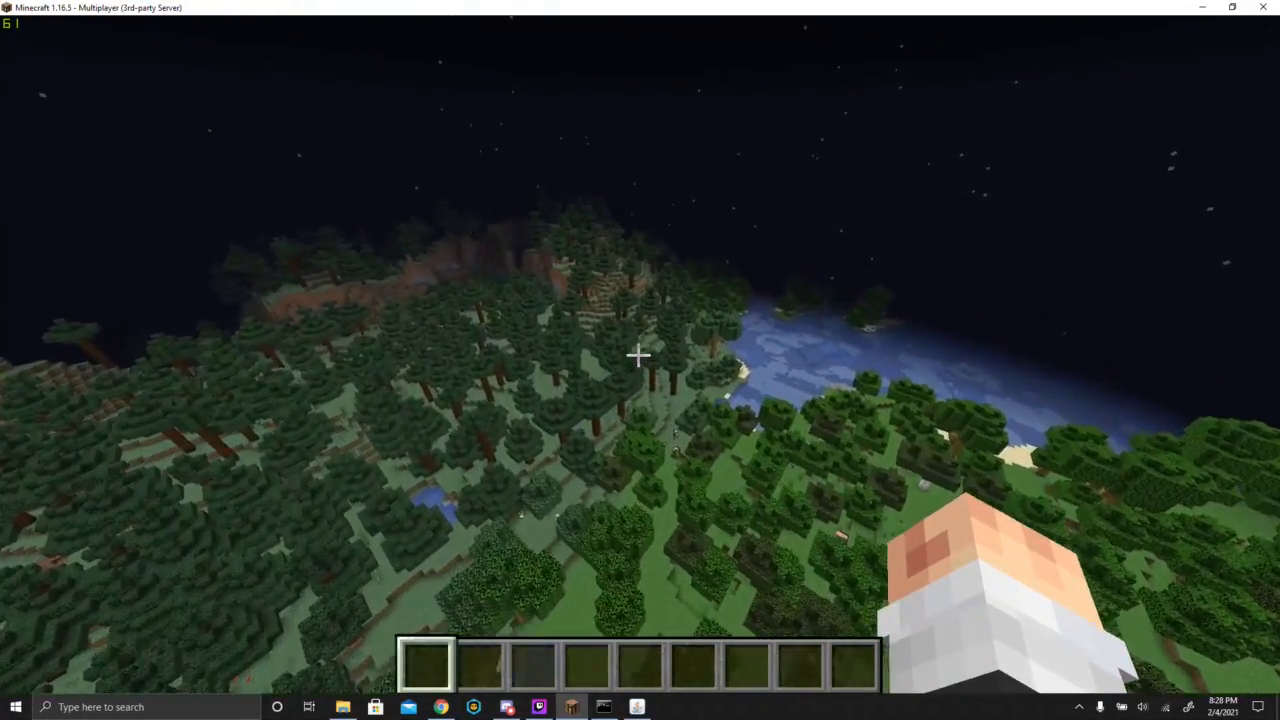
key(w)
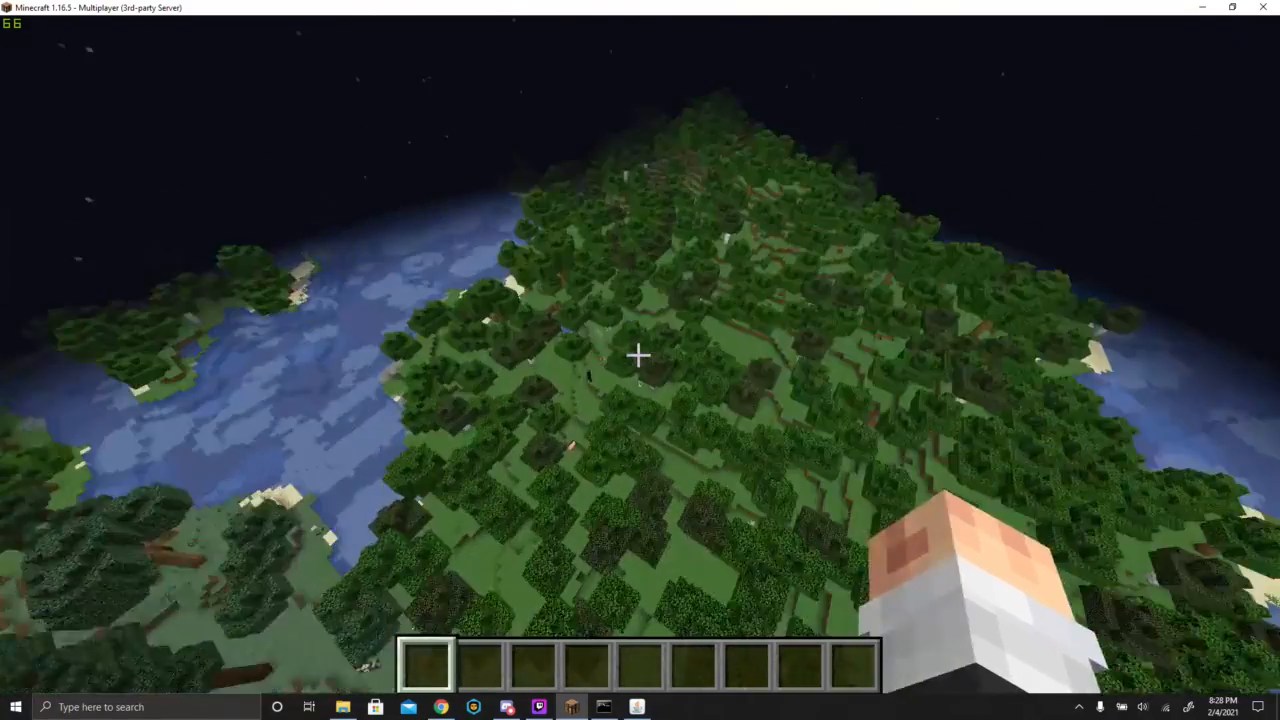